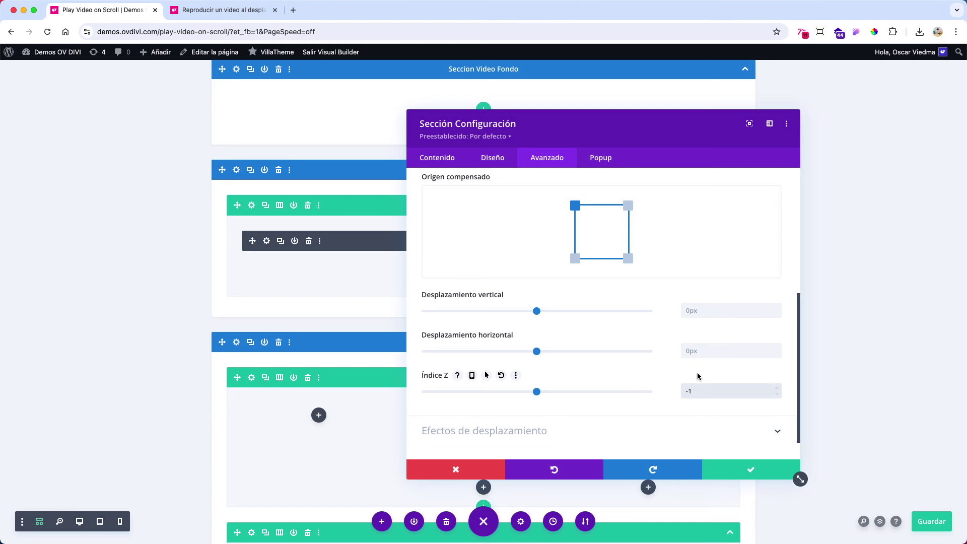
Review the video background section's position settings, including the Z index, and save the section settings.
scroll(699, 371, up, 3)
drag(542, 276, 543, 276)
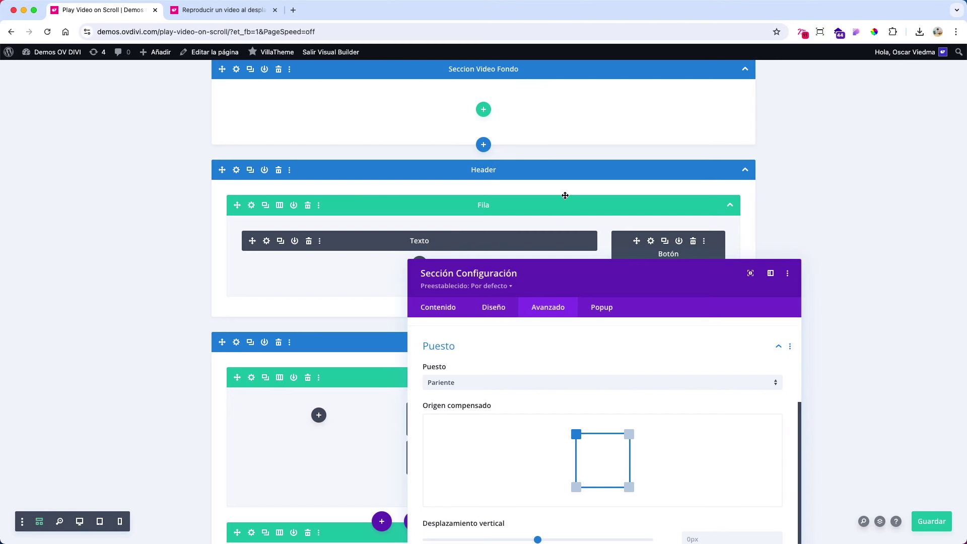
drag(586, 160, 588, 147)
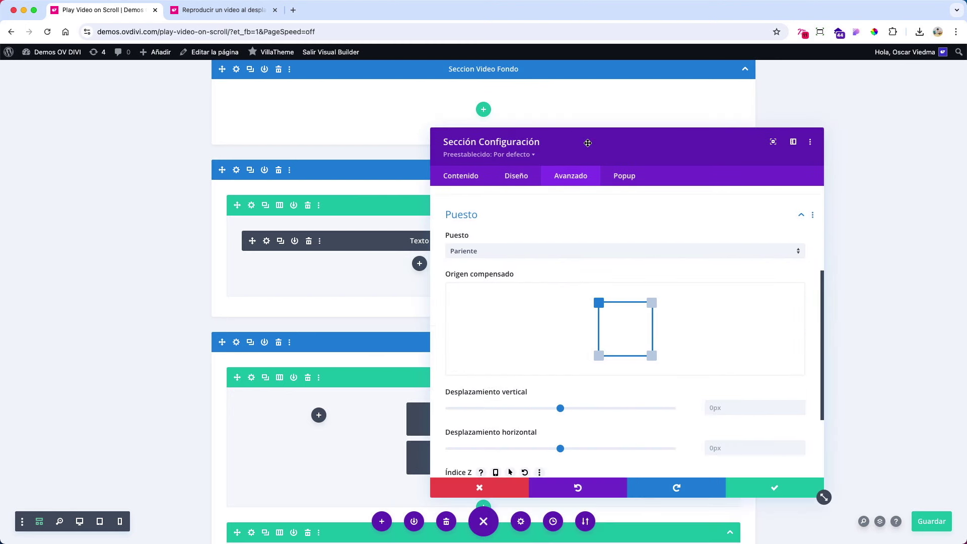
scroll(694, 313, down, 2)
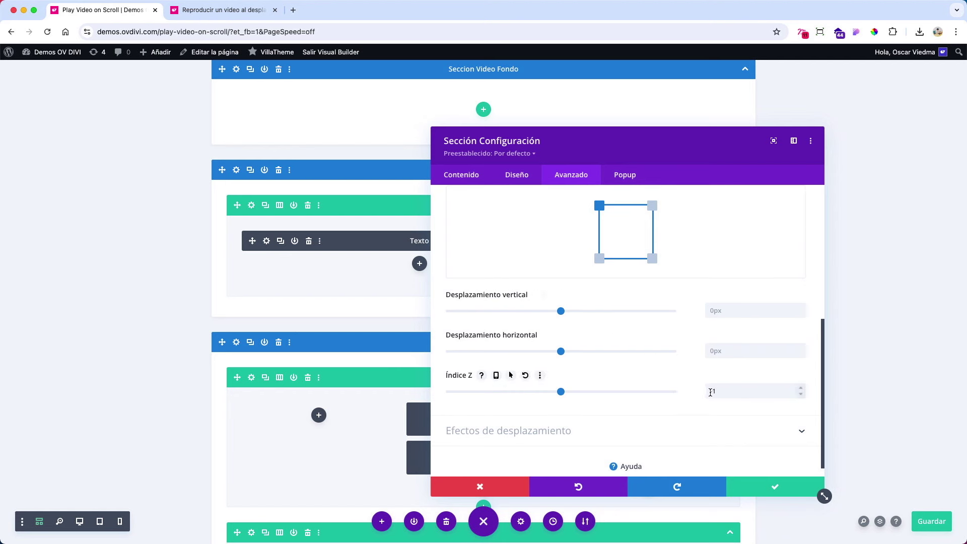
click(773, 492)
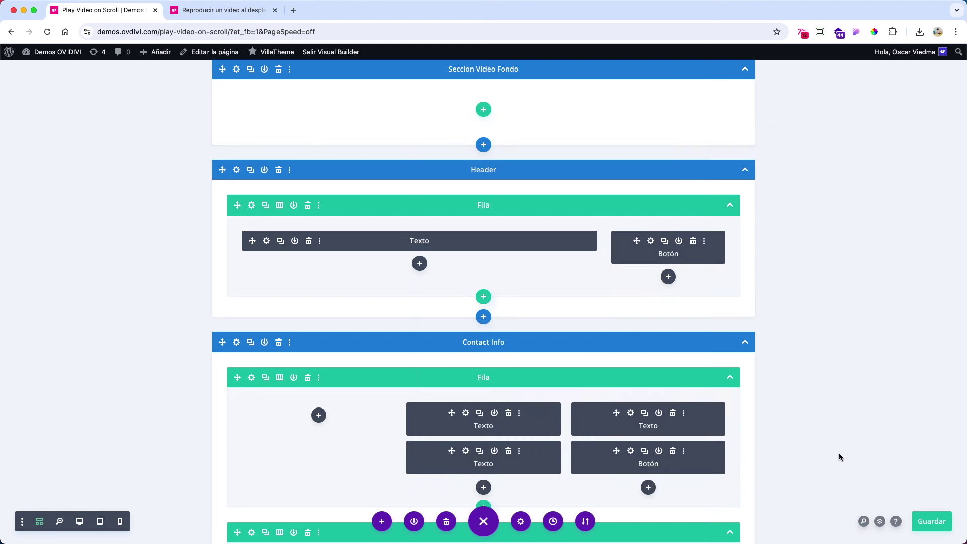
Switch to the play-video-on-scroll tutorial article and read its list of required materials.
click(228, 15)
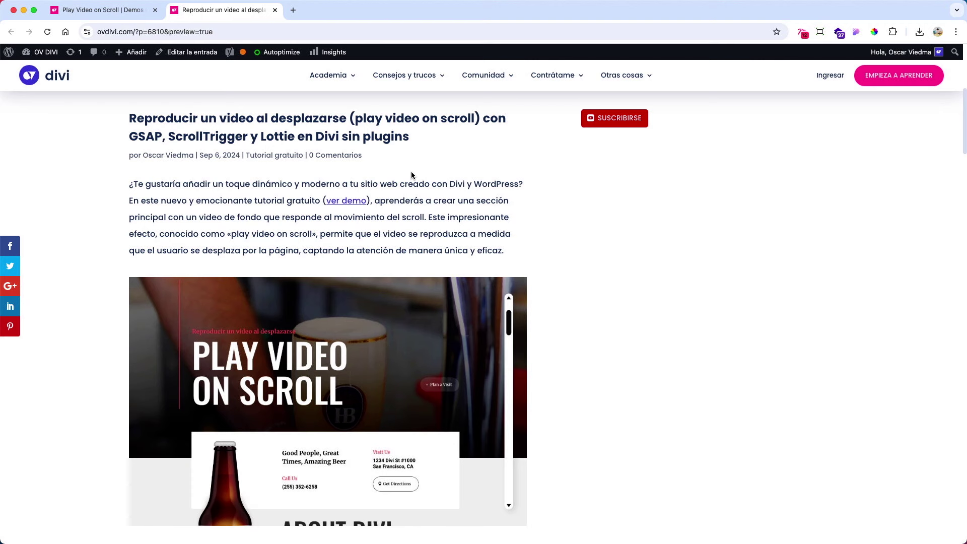
scroll(401, 173, down, 8)
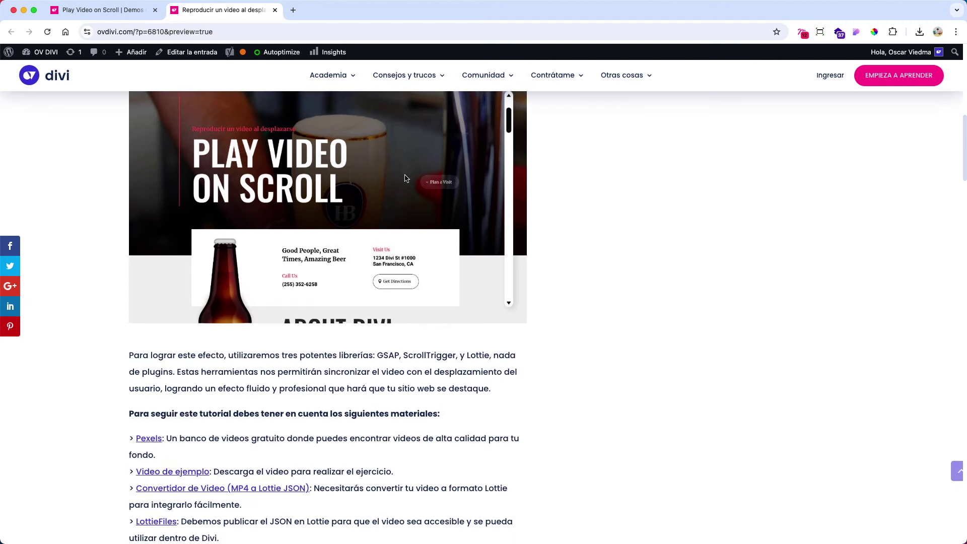
scroll(404, 176, down, 2)
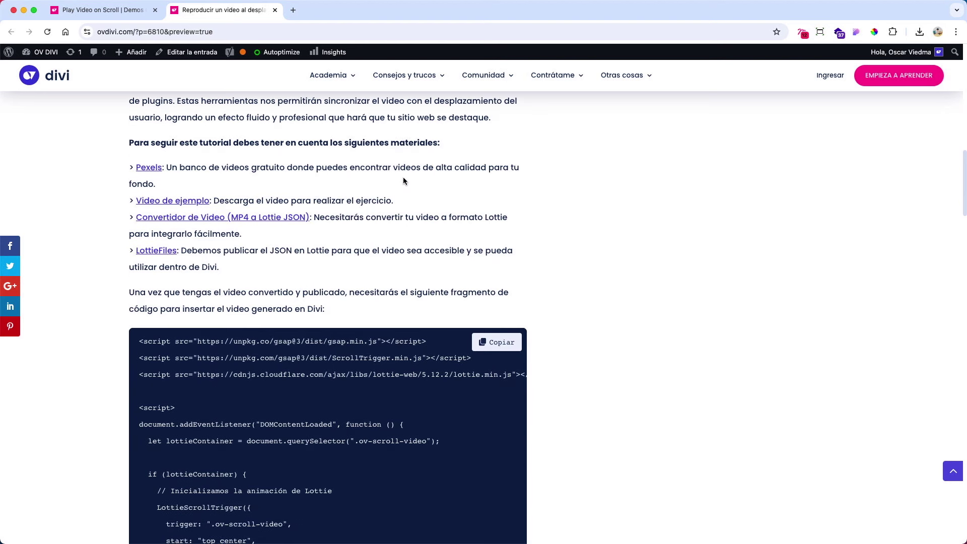
scroll(413, 176, down, 1)
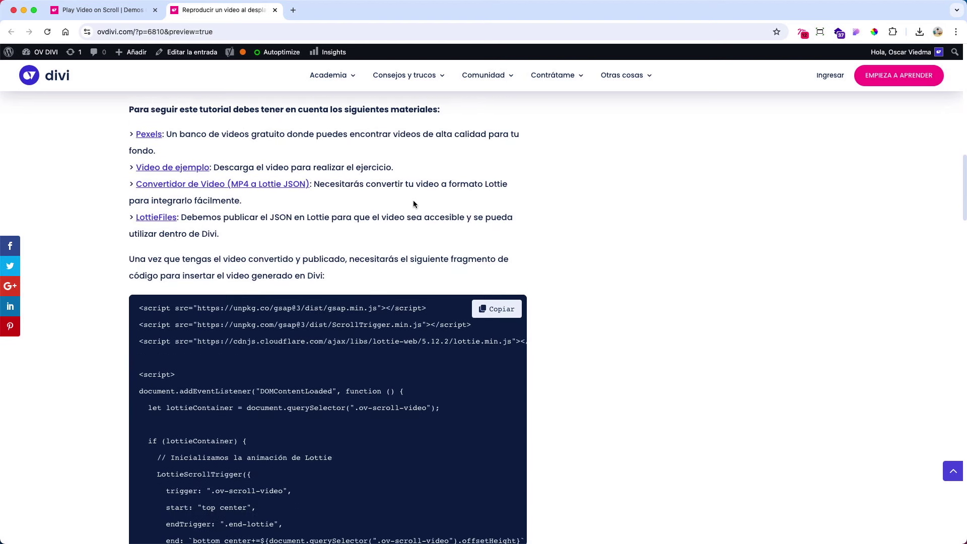
drag(129, 123, 340, 129)
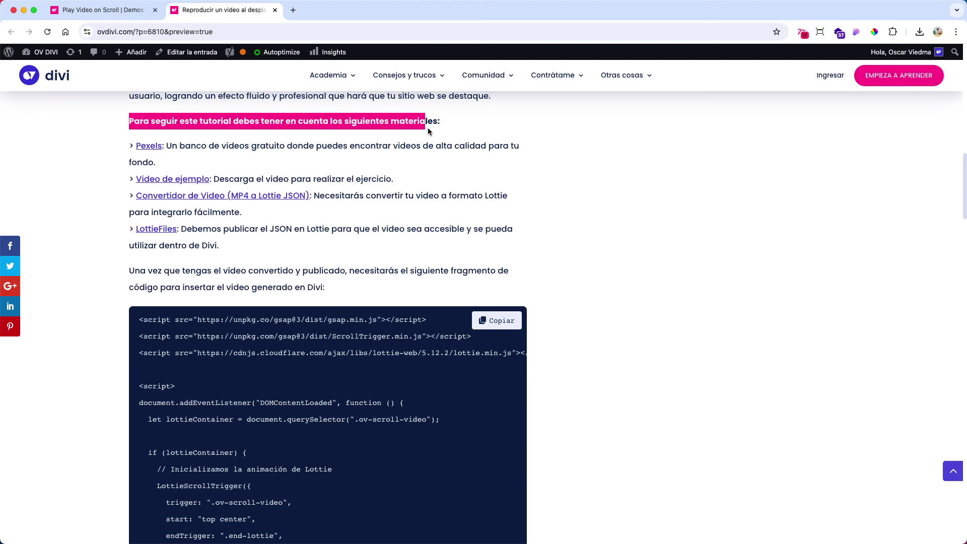
click(360, 162)
scroll(360, 162, down, 1)
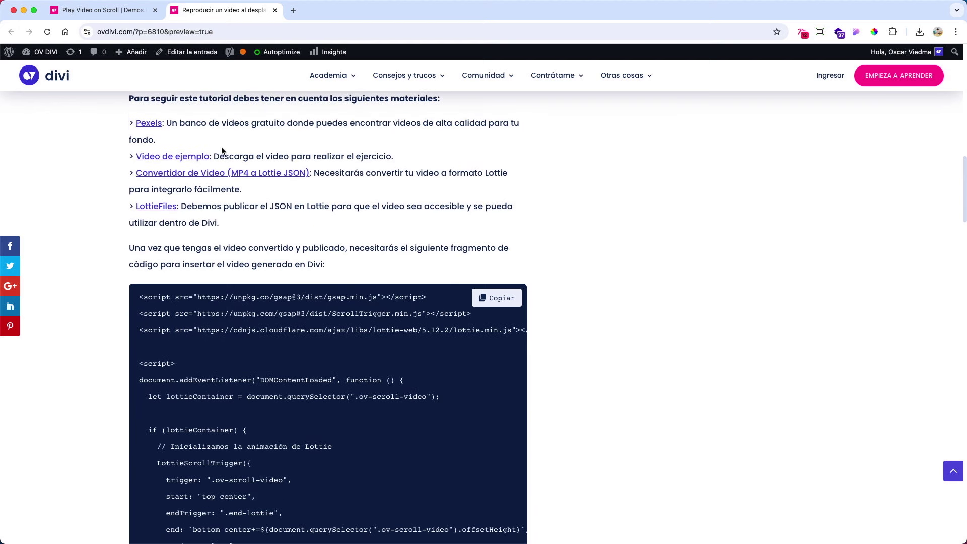
Open the Pexels video library from the tutorial's materials list and search it for "beer".
click(151, 125)
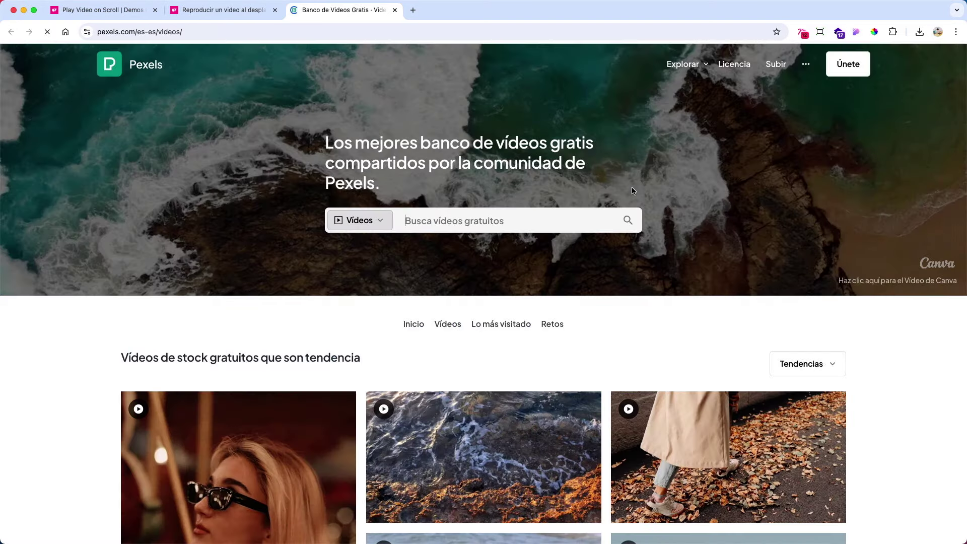
click(468, 221)
text(beer)
key(Return)
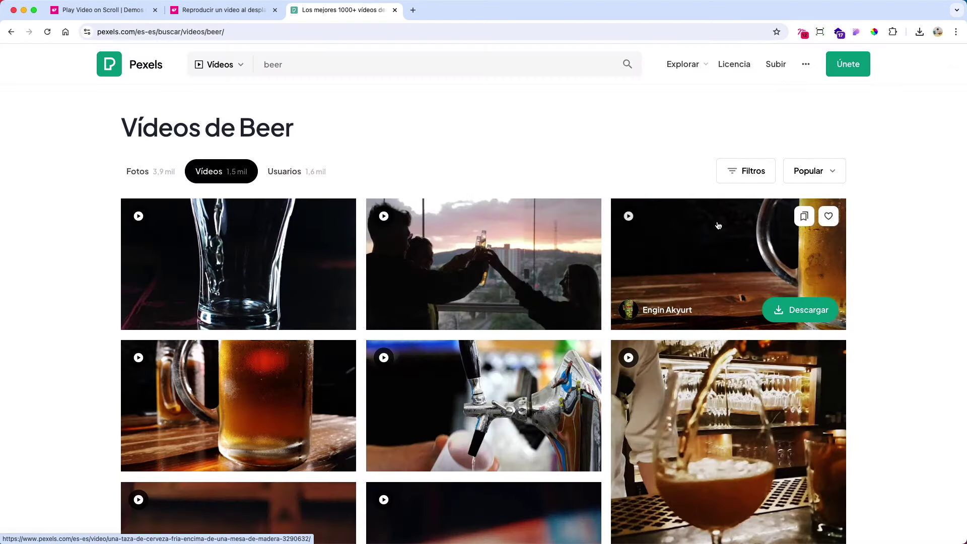
Open the beer dispenser cup-filling video from the search results and examine its available download sizes.
scroll(349, 259, down, 3)
scroll(493, 225, down, 4)
scroll(493, 225, up, 3)
click(494, 225)
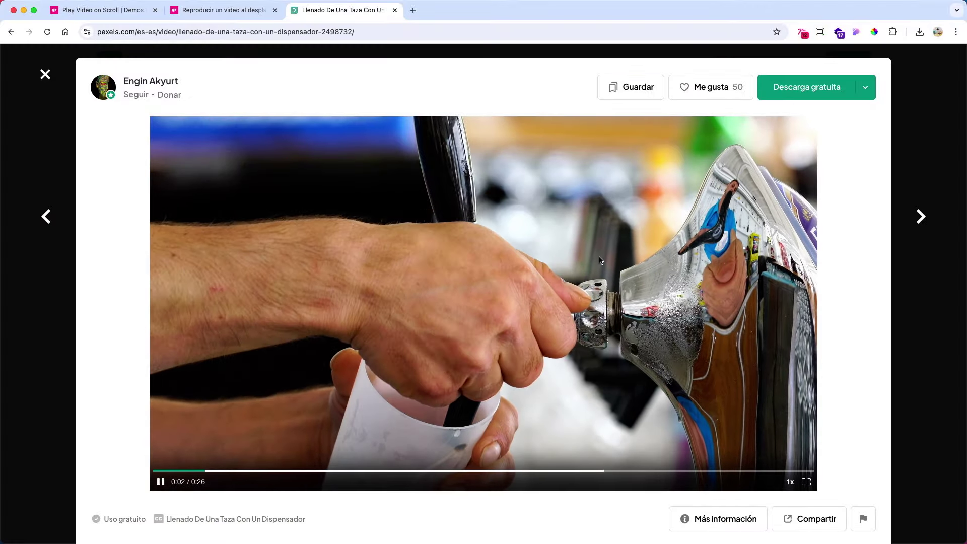
click(865, 87)
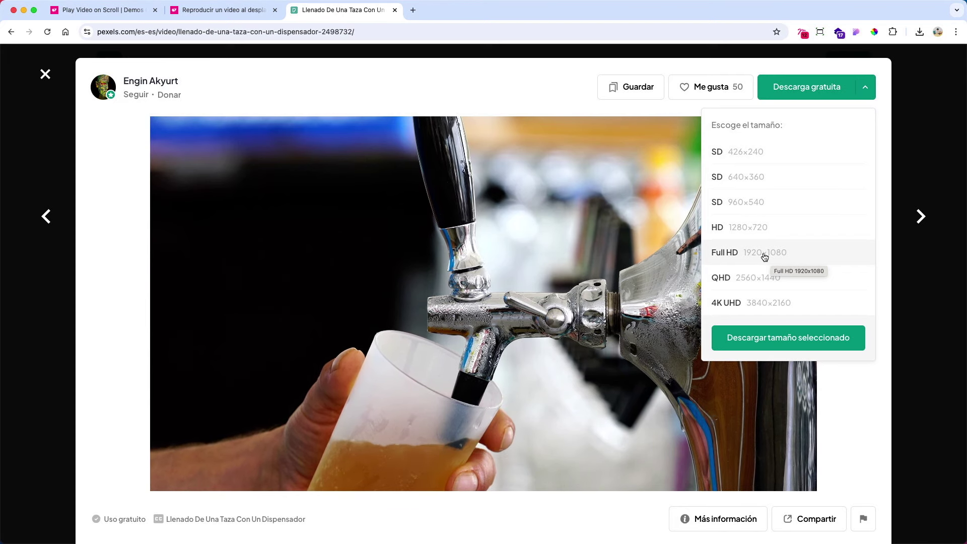
click(858, 422)
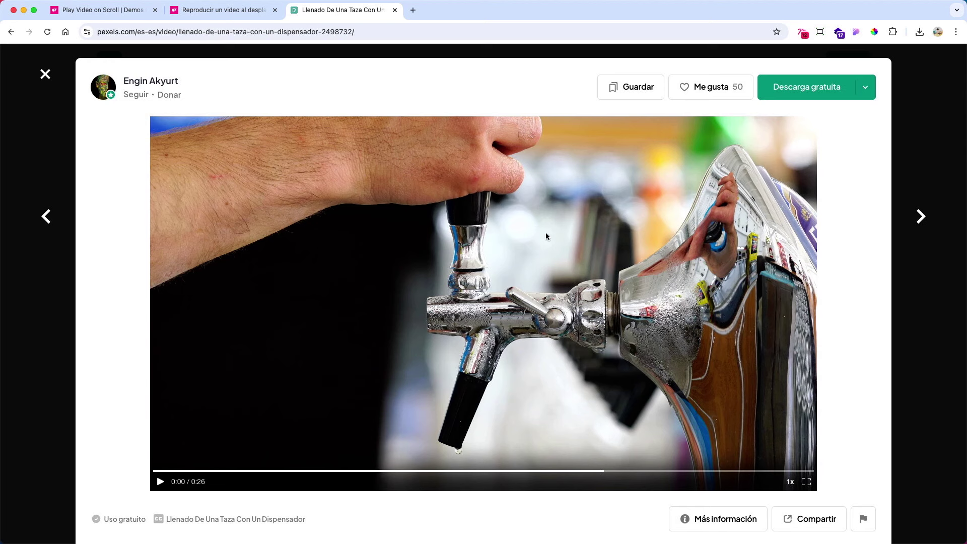
Return to the tutorial article and read its recommendations on video length, audio, compression and file size.
scroll(546, 235, down, 3)
scroll(554, 225, up, 3)
click(215, 14)
scroll(336, 206, down, 20)
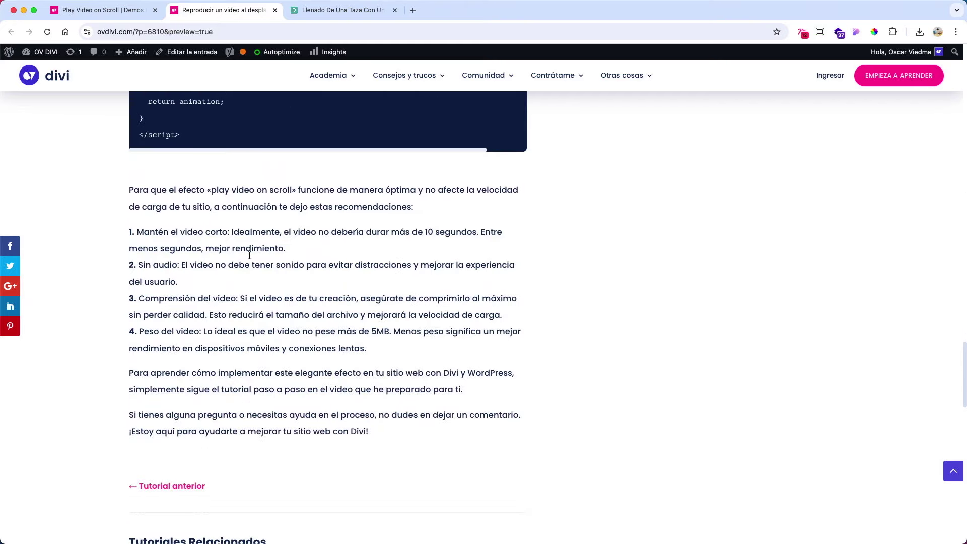
drag(140, 227, 482, 351)
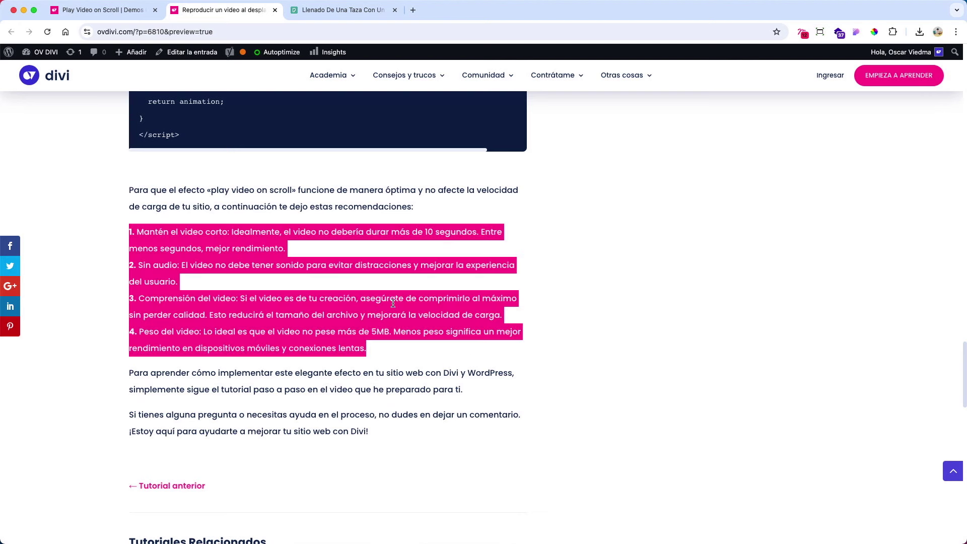
double_click(379, 331)
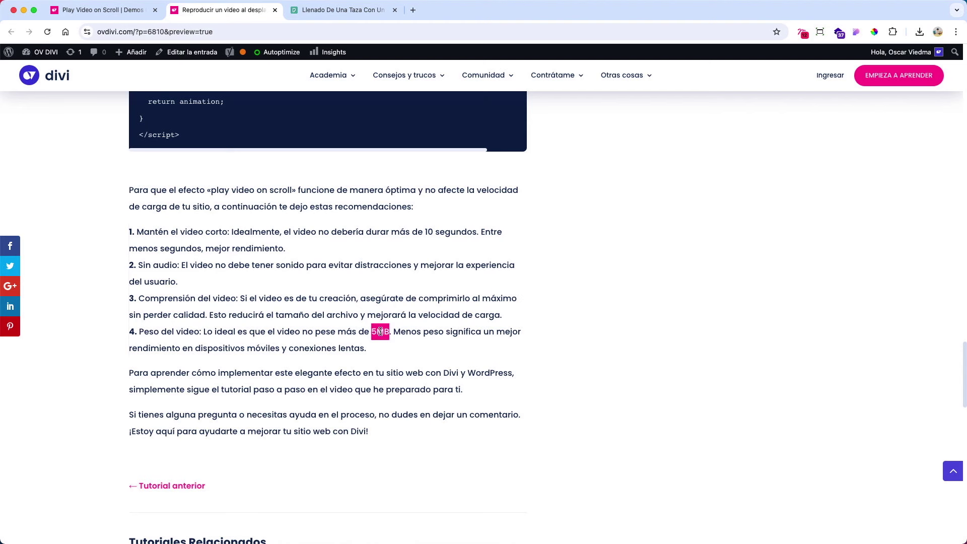
scroll(382, 331, up, 1)
drag(423, 251, 466, 251)
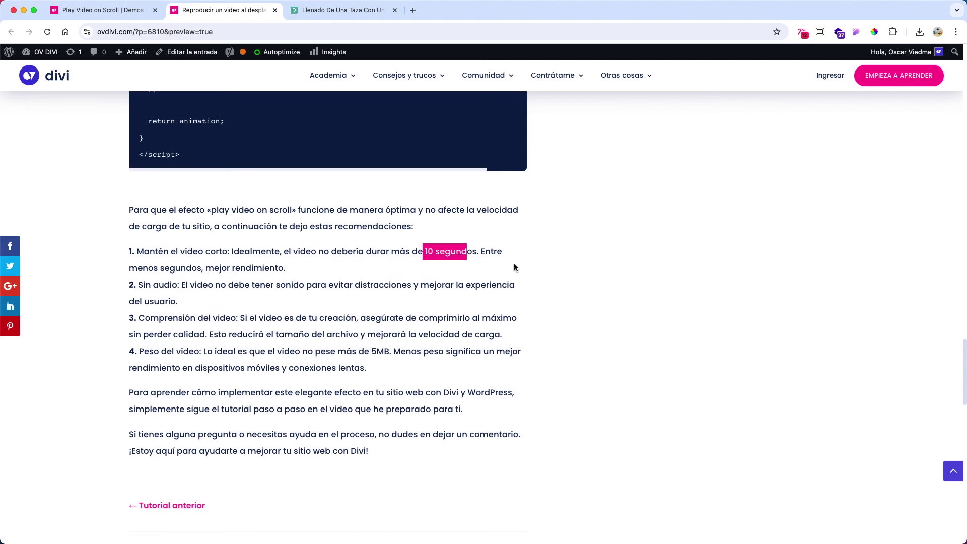
drag(252, 285, 384, 284)
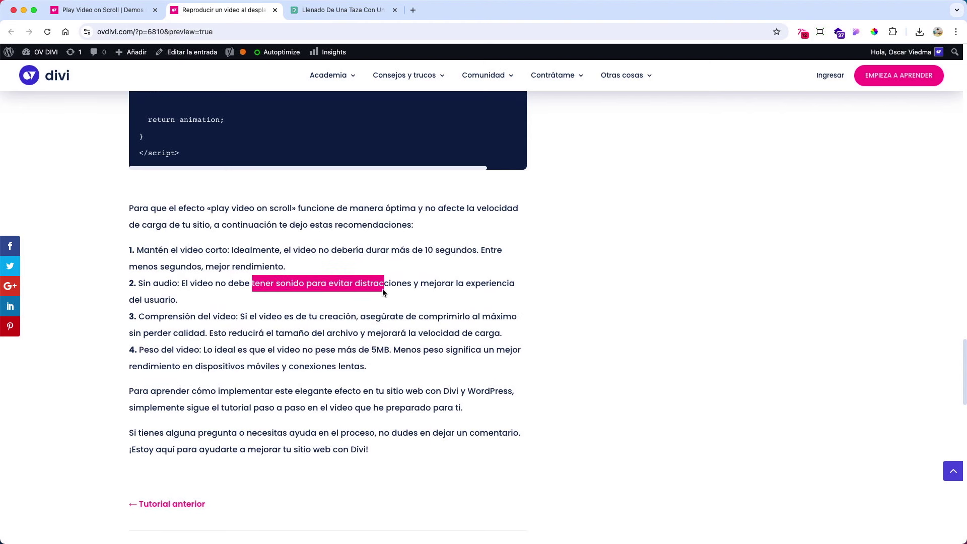
drag(262, 317, 403, 335)
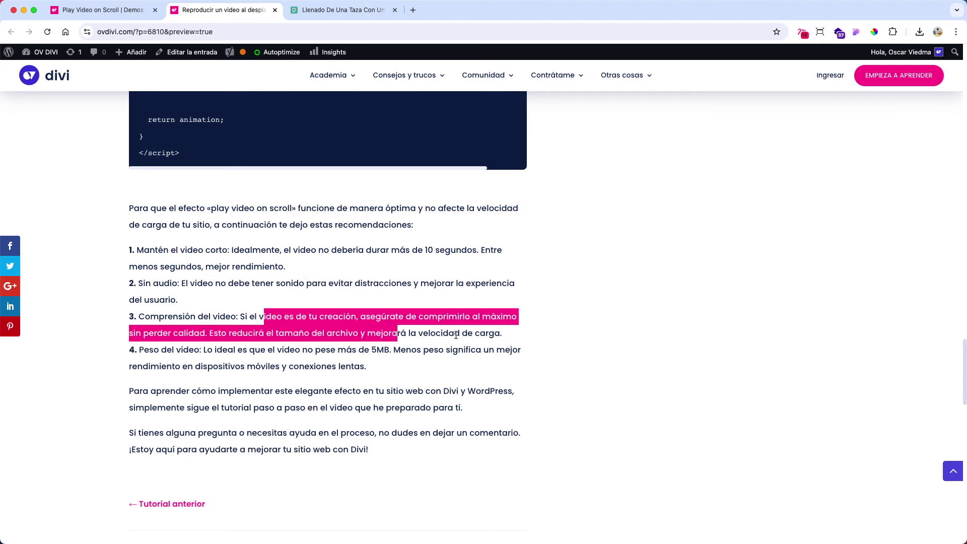
Open the "Video de ejemplo" link from the tutorial's materials list and close the Pexels search results tab.
scroll(453, 335, up, 10)
scroll(453, 339, up, 15)
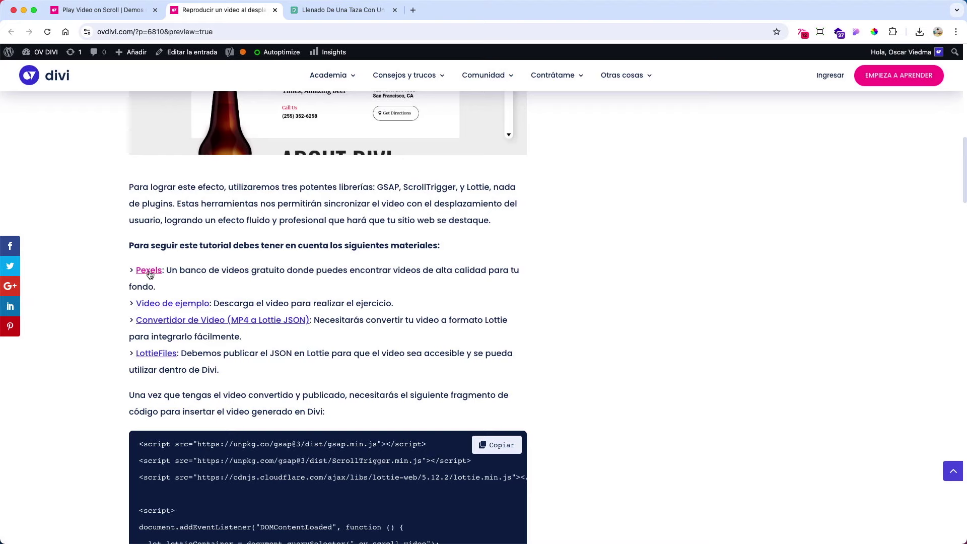
click(339, 9)
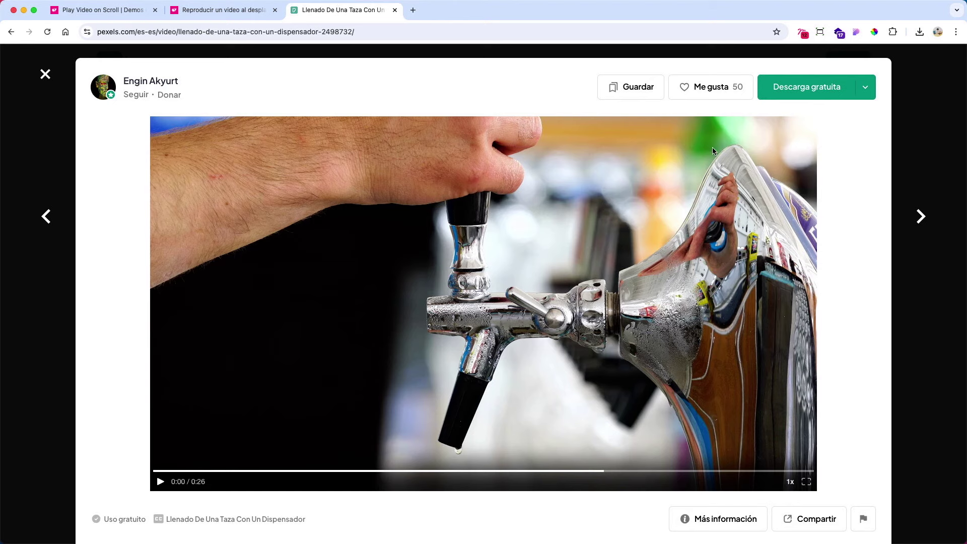
key(Escape)
click(240, 11)
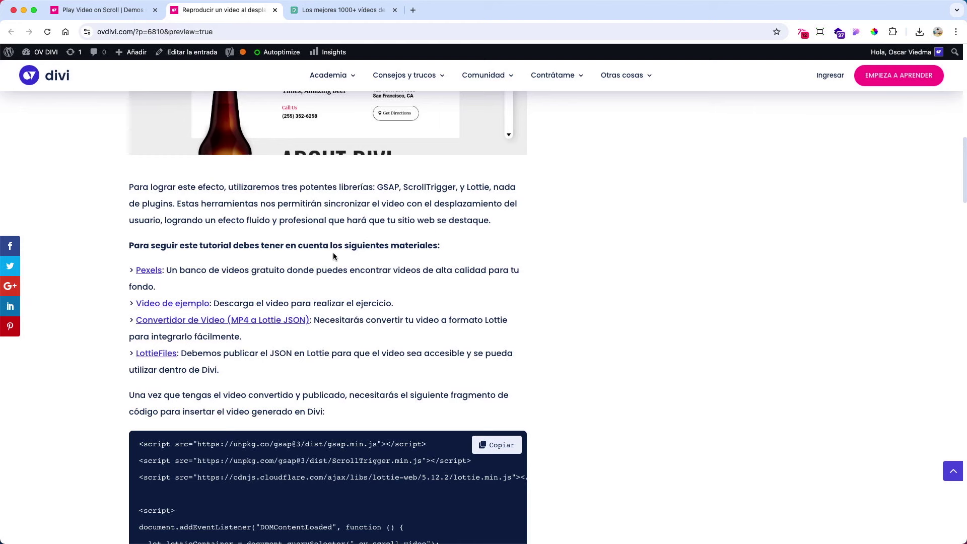
click(187, 307)
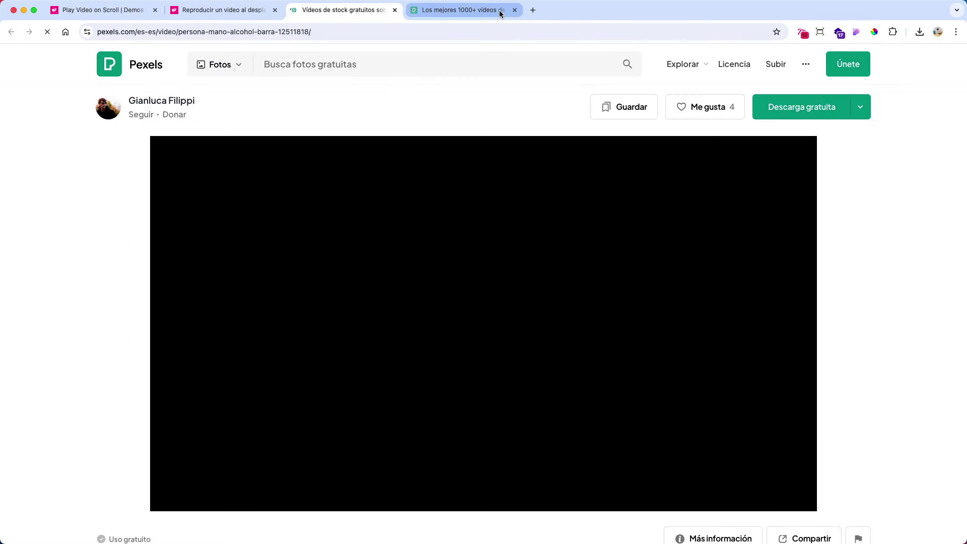
click(500, 10)
click(514, 11)
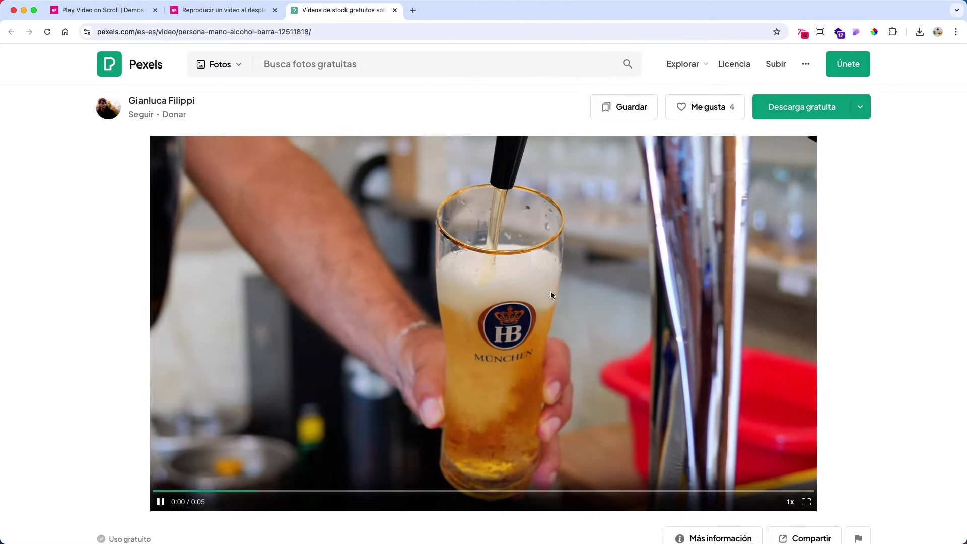
Preview the example beer video on Pexels and download it in Full HD 1920×1080.
click(193, 504)
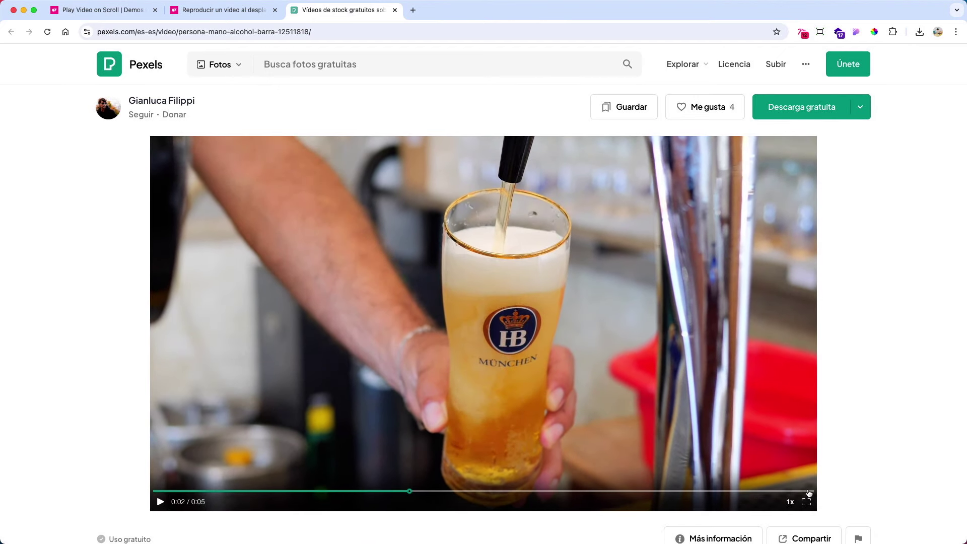
click(451, 490)
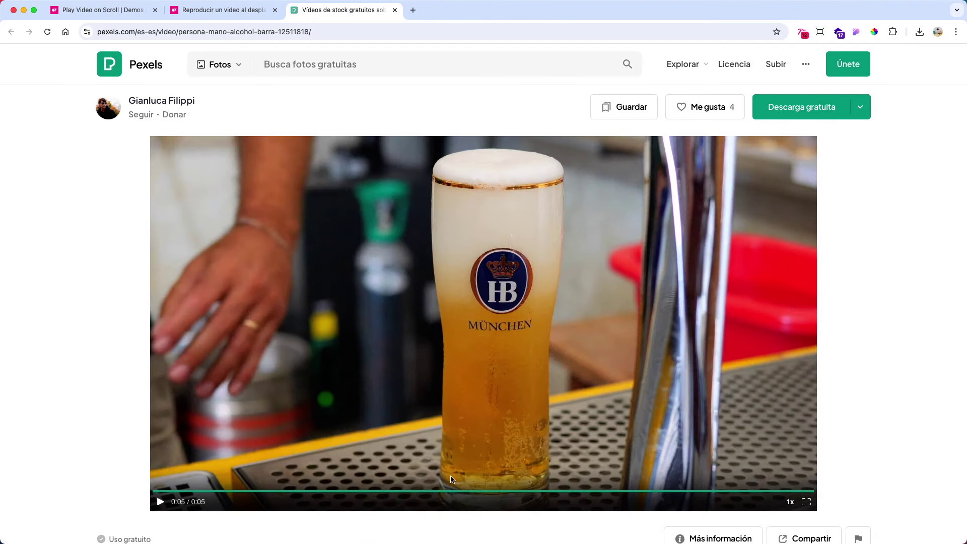
click(859, 107)
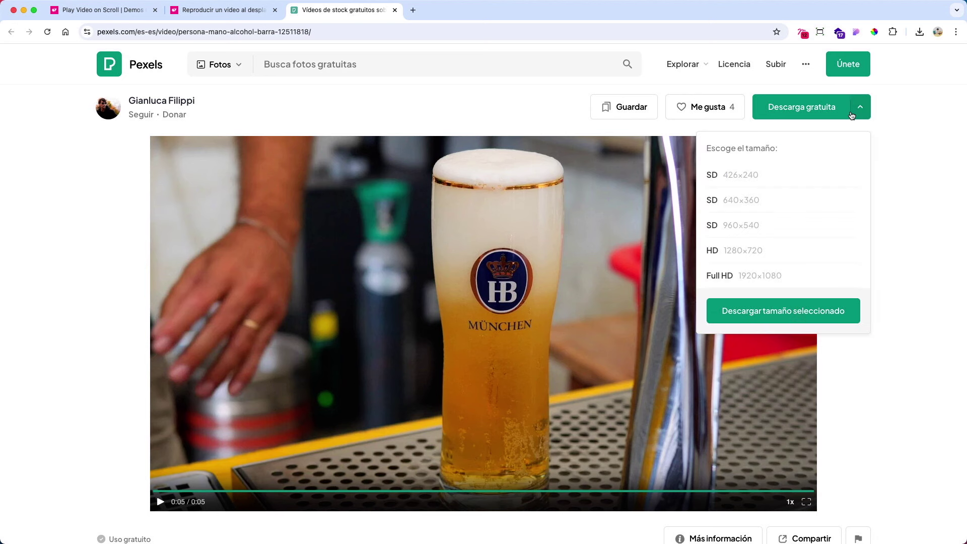
click(762, 280)
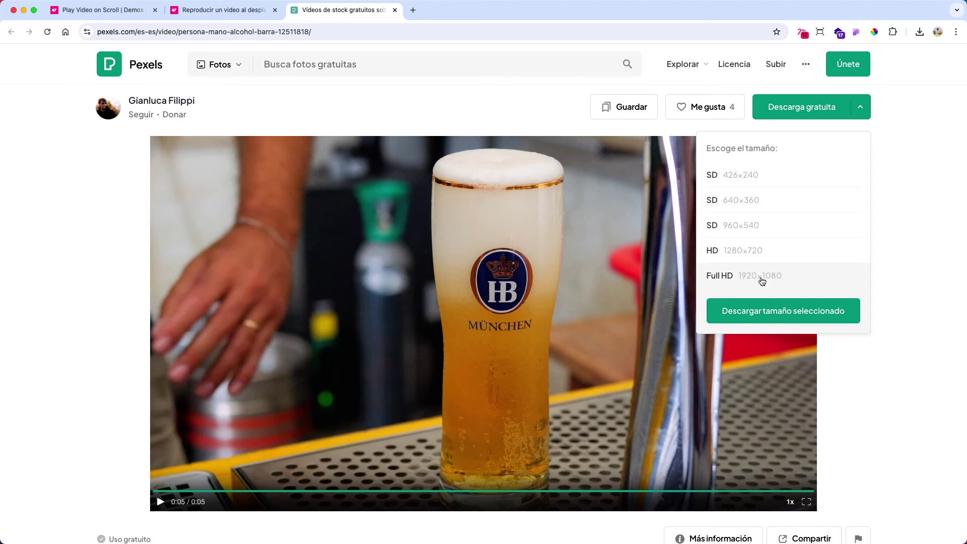
click(797, 315)
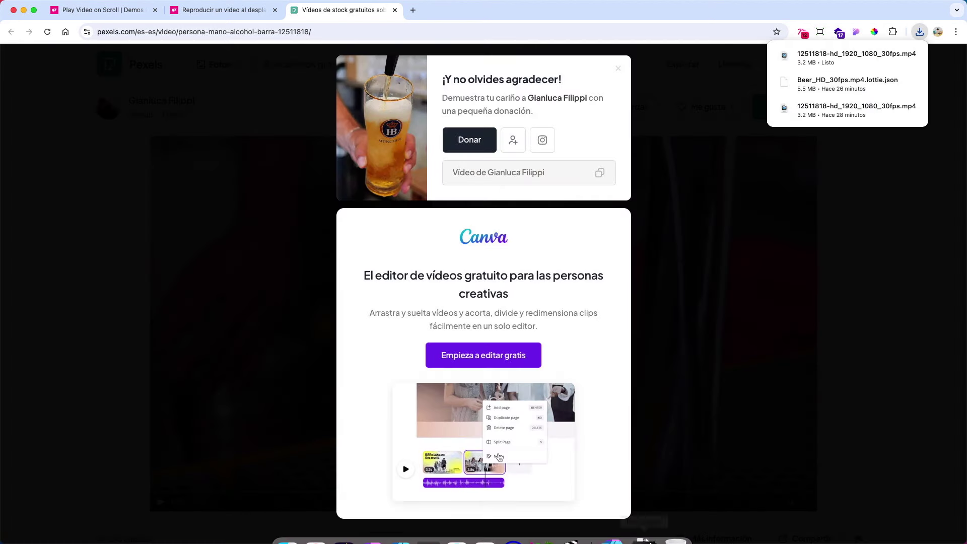
Open the Descargas folder in Finder and examine the preview and file size of 12511818-hd_1920_1080_30fps.mp4.
click(637, 518)
click(713, 107)
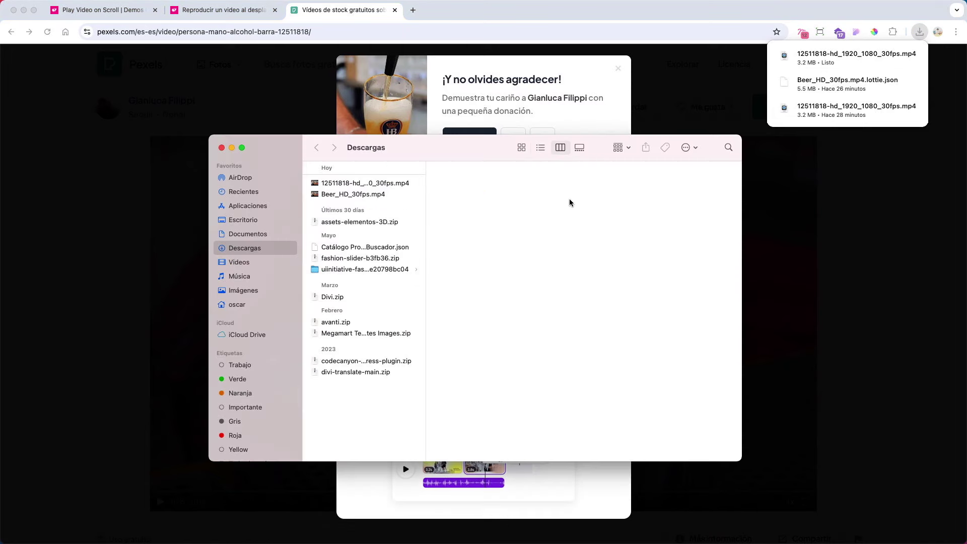
click(372, 184)
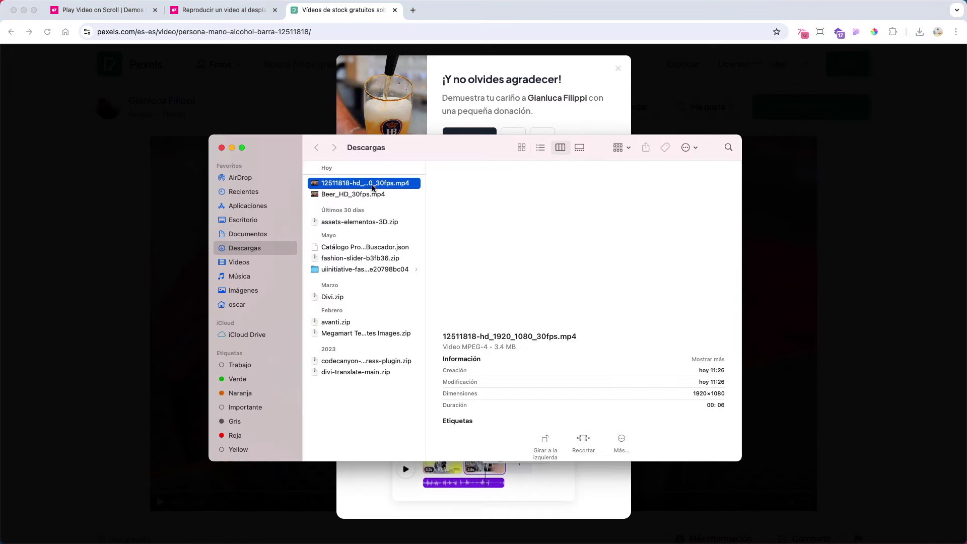
key(space)
key(space)
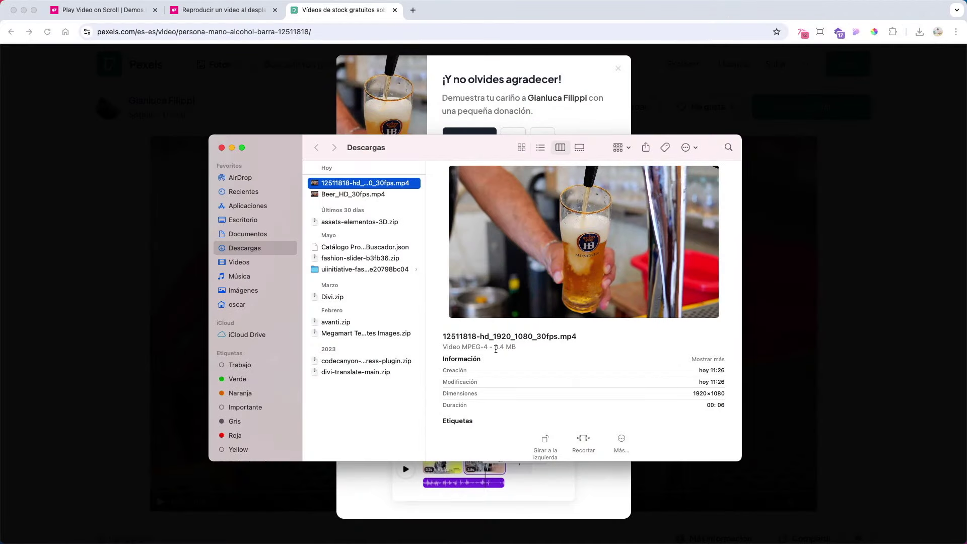
drag(495, 348, 515, 348)
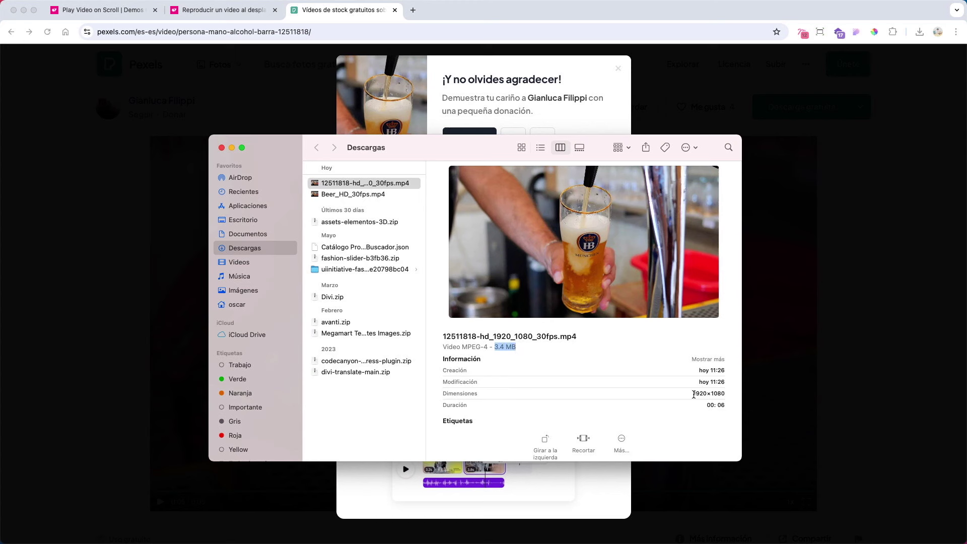
Check the downloaded Pexels video's dimensions in Finder, select Beer_HD_30fps.mp4 and return to the browser.
drag(694, 394, 721, 393)
drag(436, 147, 432, 151)
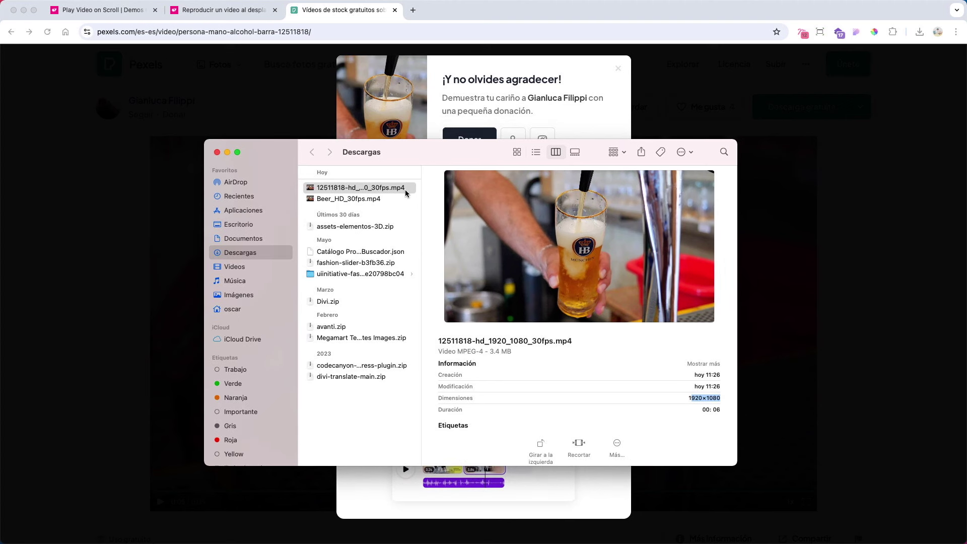
click(375, 200)
click(556, 127)
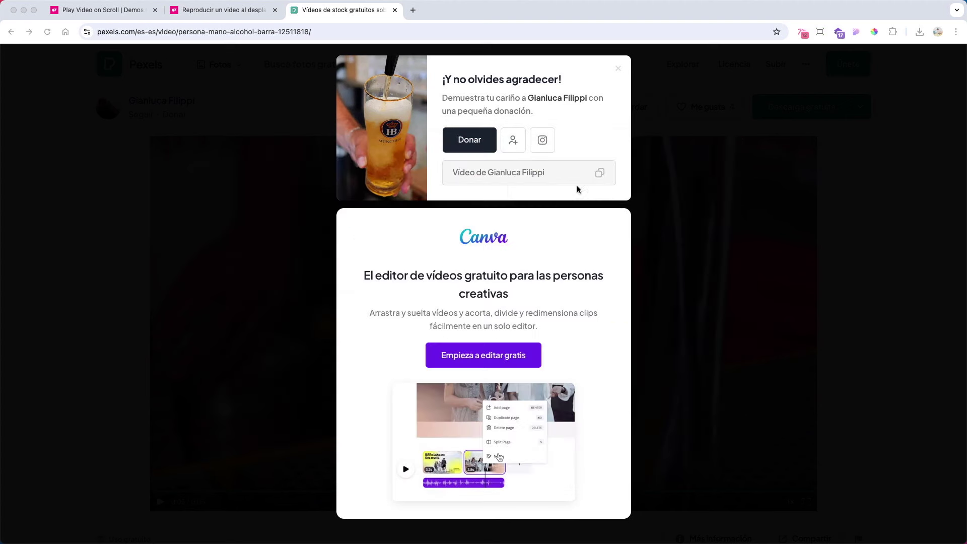
Close the Pexels tab and open the "Convertidor de Video (MP4 a Lottie JSON)" link from the tutorial's materials list.
click(395, 10)
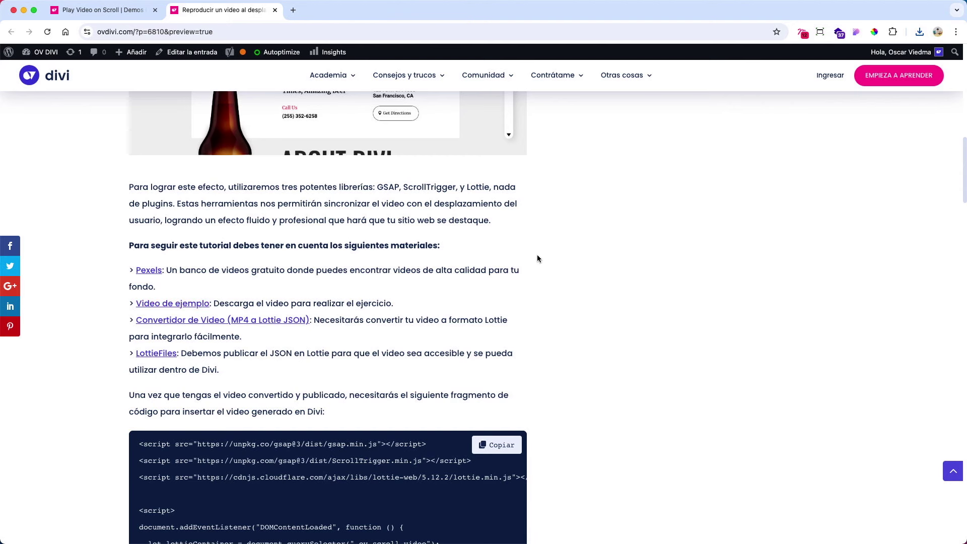
scroll(537, 259, down, 1)
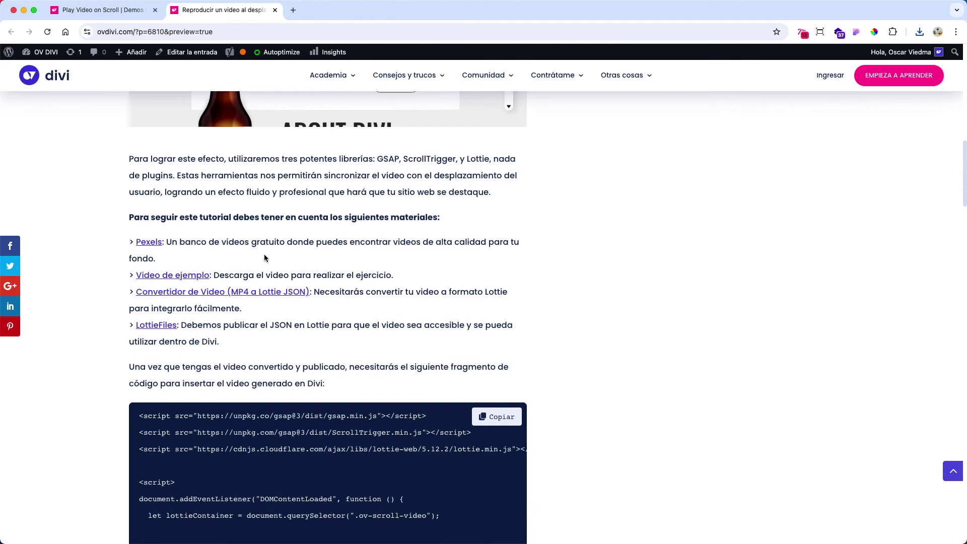
click(230, 292)
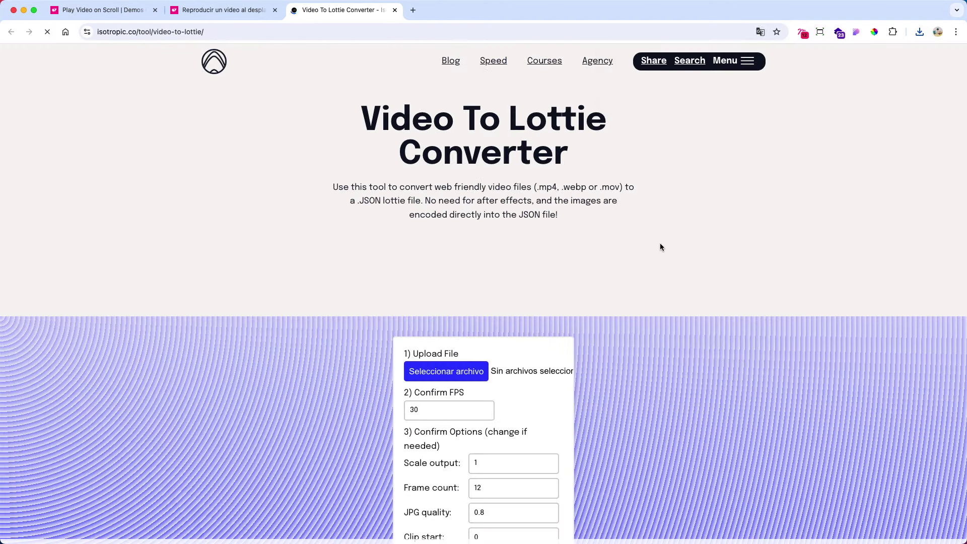
scroll(660, 244, down, 3)
scroll(493, 260, down, 3)
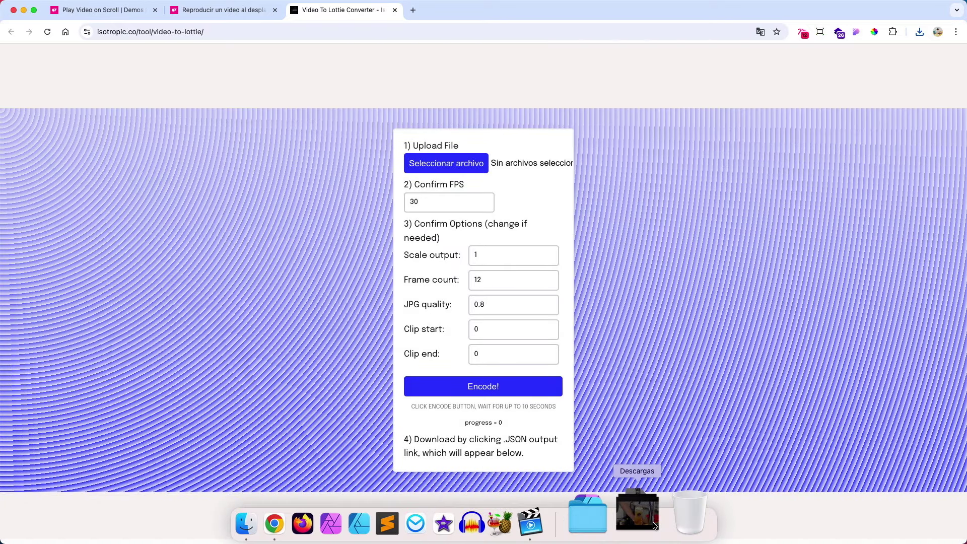
click(642, 521)
drag(673, 423, 469, 198)
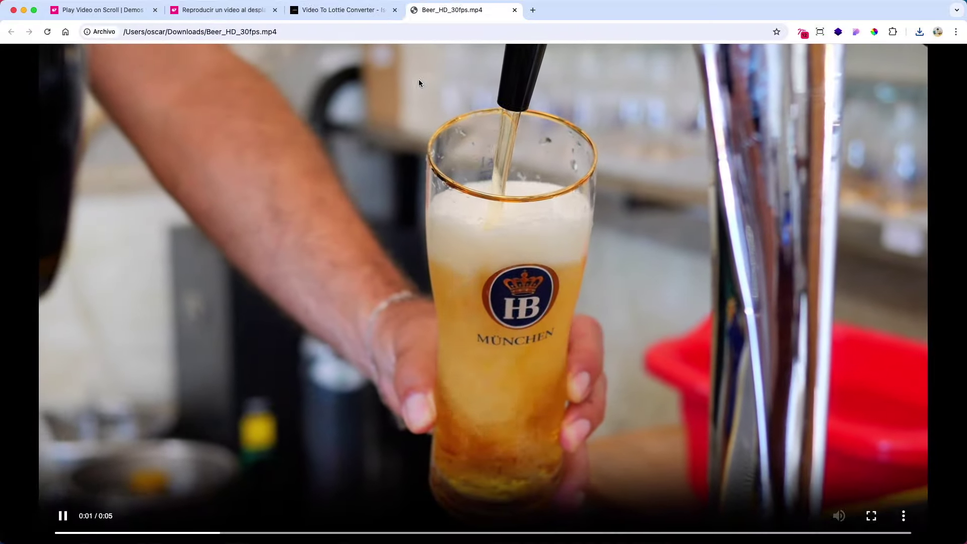
click(514, 10)
Load Beer_HD_30fps.mp4 from the Descargas folder as the file to convert and confirm its FPS as 30.
click(645, 521)
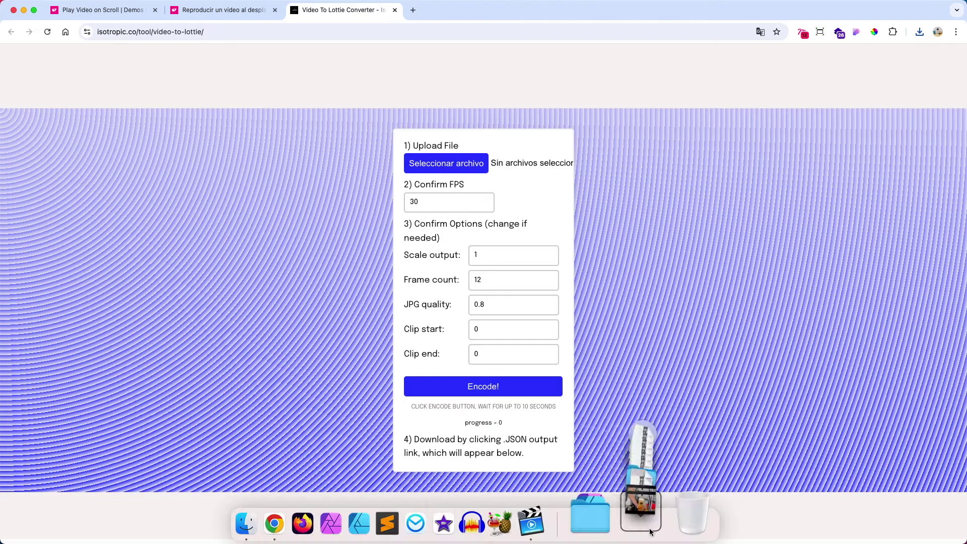
drag(662, 421, 455, 169)
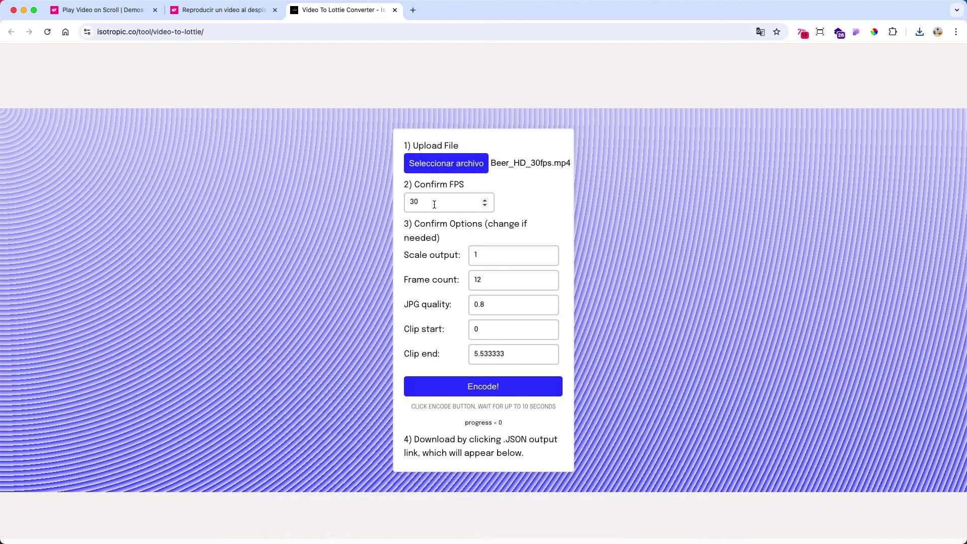
drag(434, 202, 406, 202)
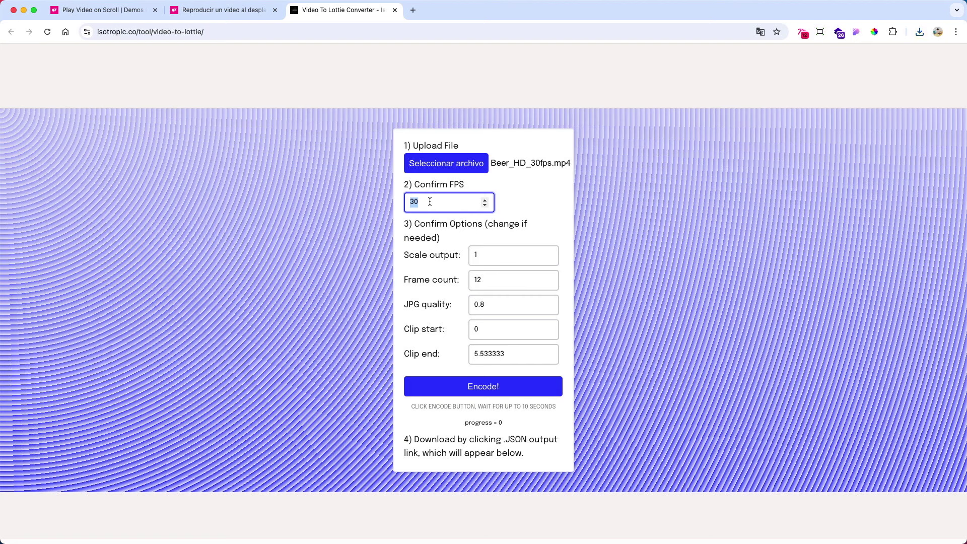
click(429, 201)
drag(437, 209, 400, 204)
Set the converter's frame count to 30 and encode the video as a Lottie file.
double_click(489, 306)
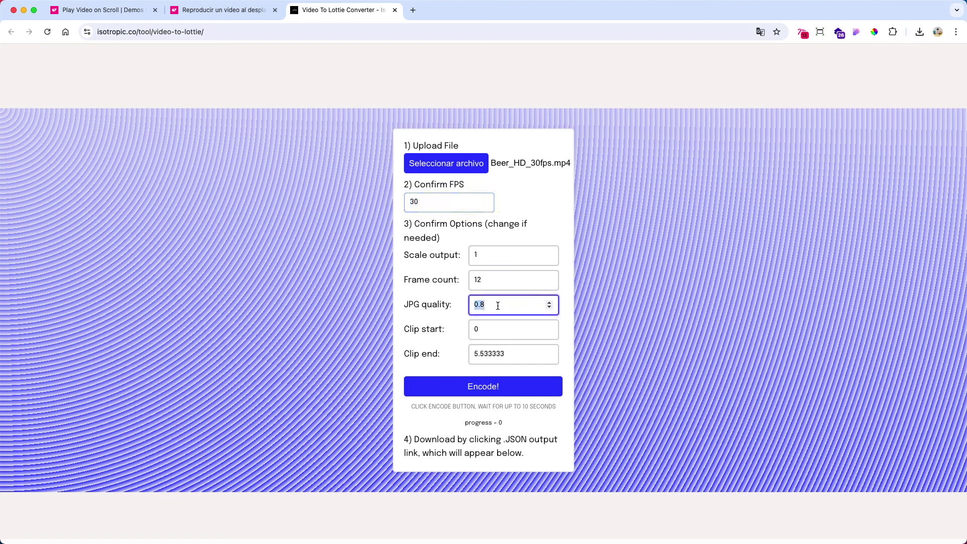
drag(493, 283, 460, 280)
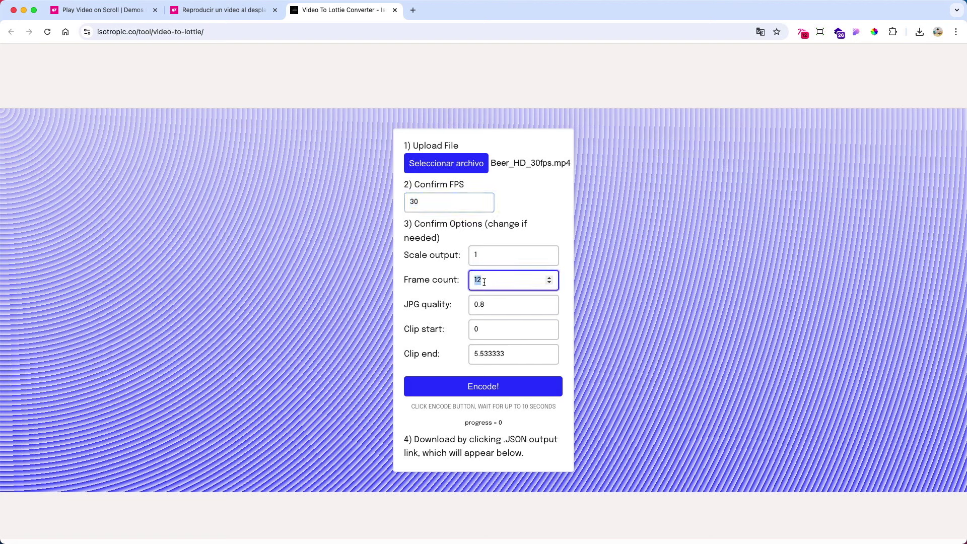
text(30)
click(490, 391)
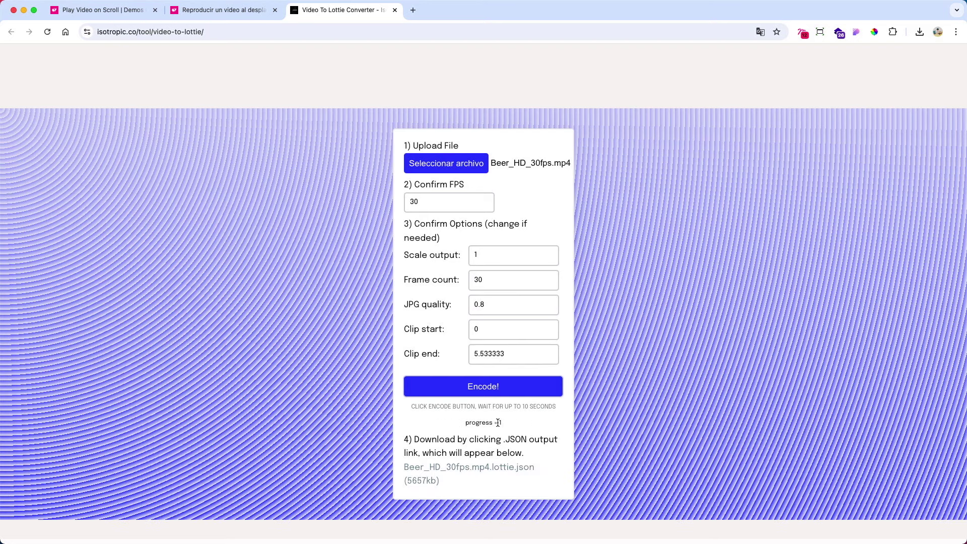
Download Beer_HD_30fps.mp4.lottie.json and check for it in the Descargas folder.
scroll(486, 422, down, 1)
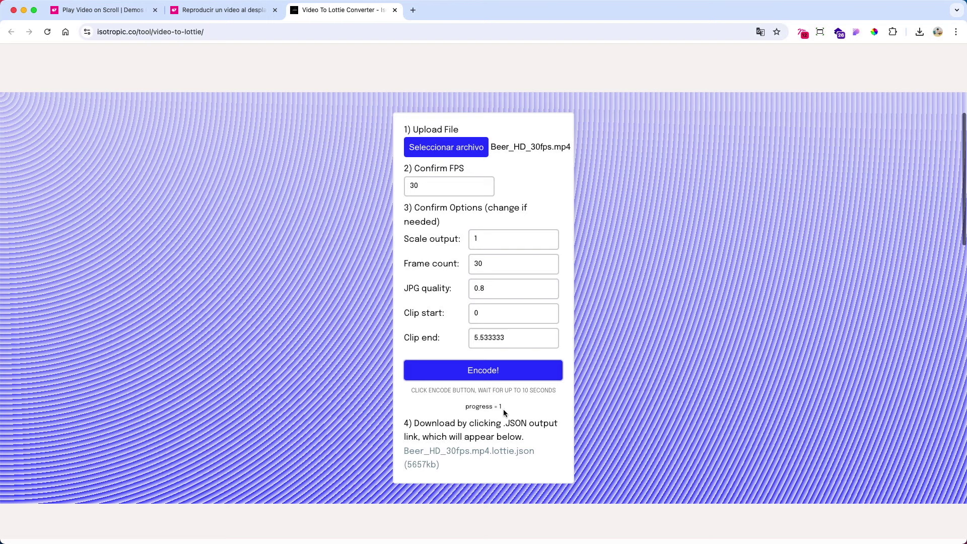
click(476, 455)
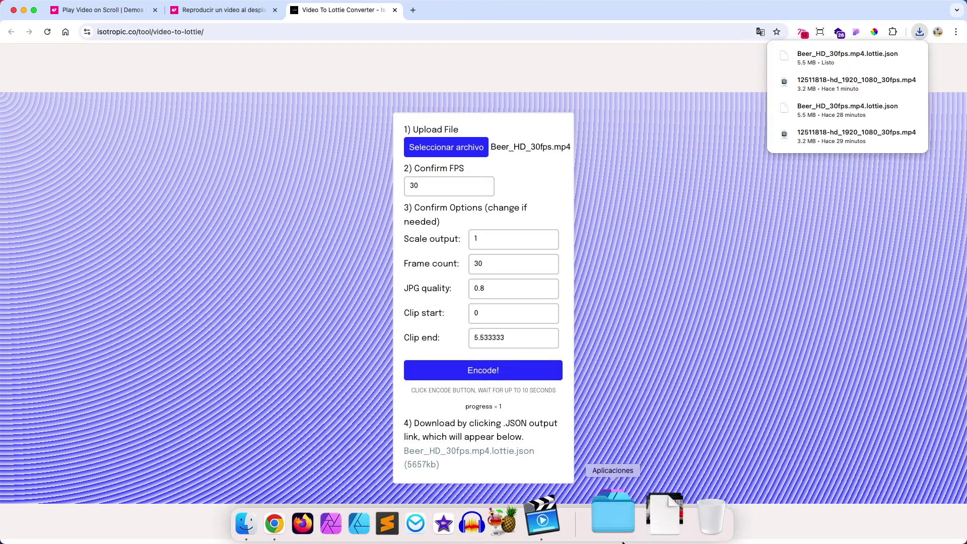
click(644, 529)
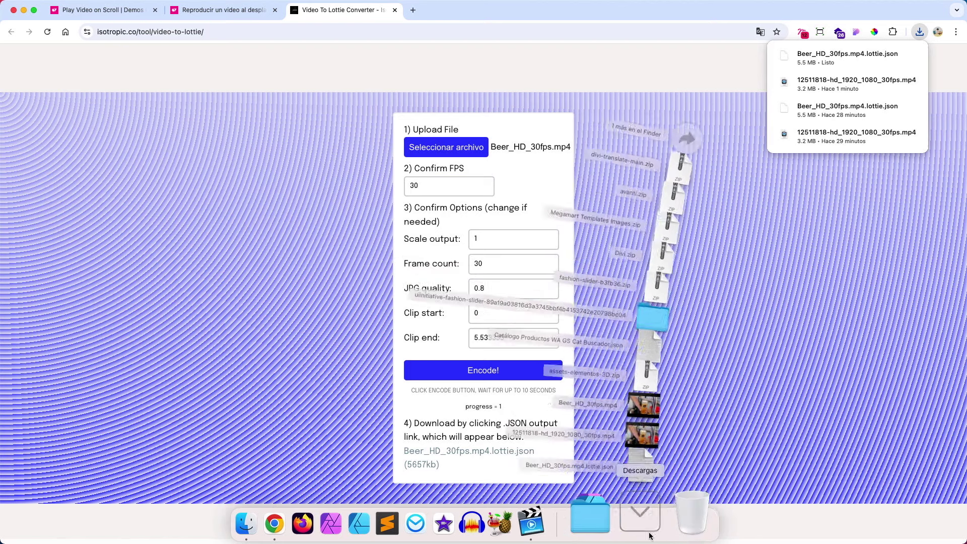
click(426, 218)
Open the LottieFiles link from the tutorial article and go to its dashboard, closing the converter and LottieFiles home tabs.
click(224, 11)
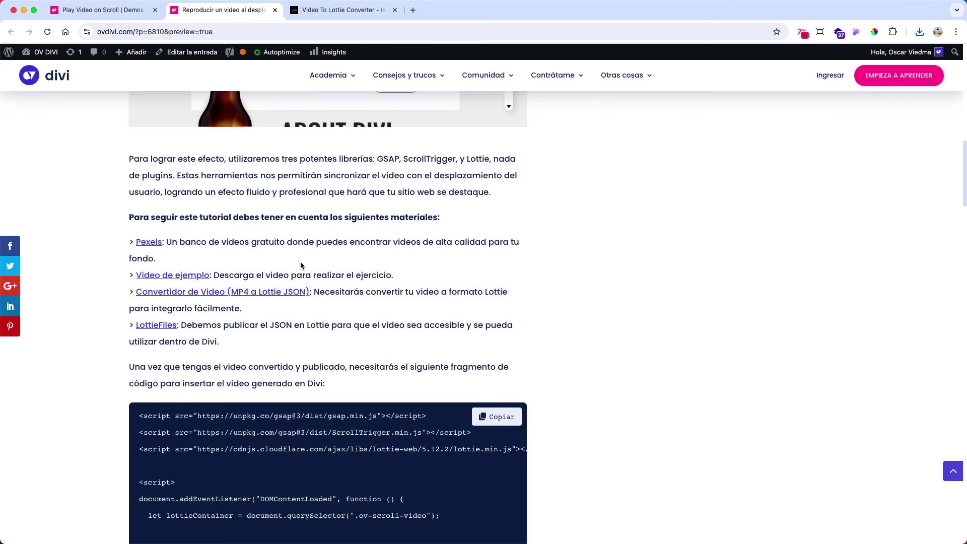
click(160, 327)
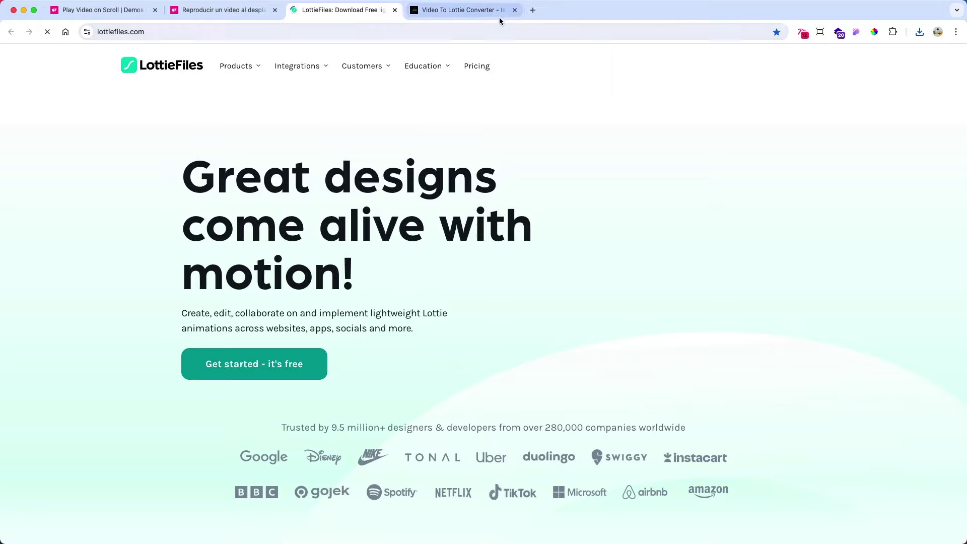
click(494, 14)
click(514, 10)
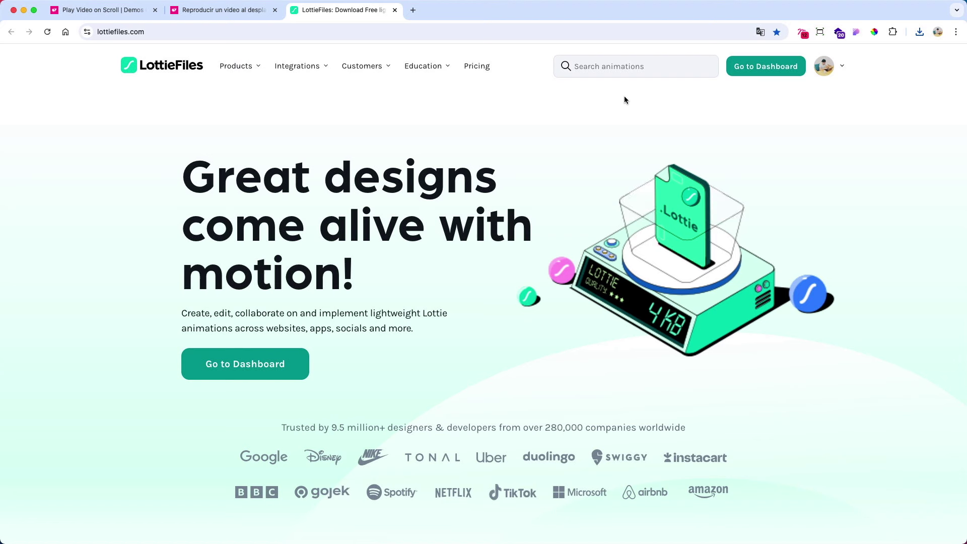
click(763, 68)
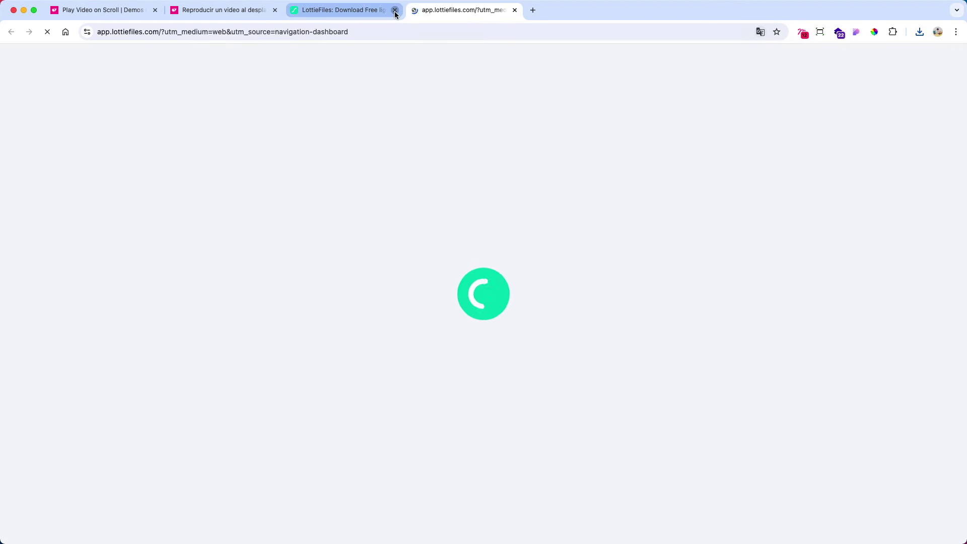
click(394, 10)
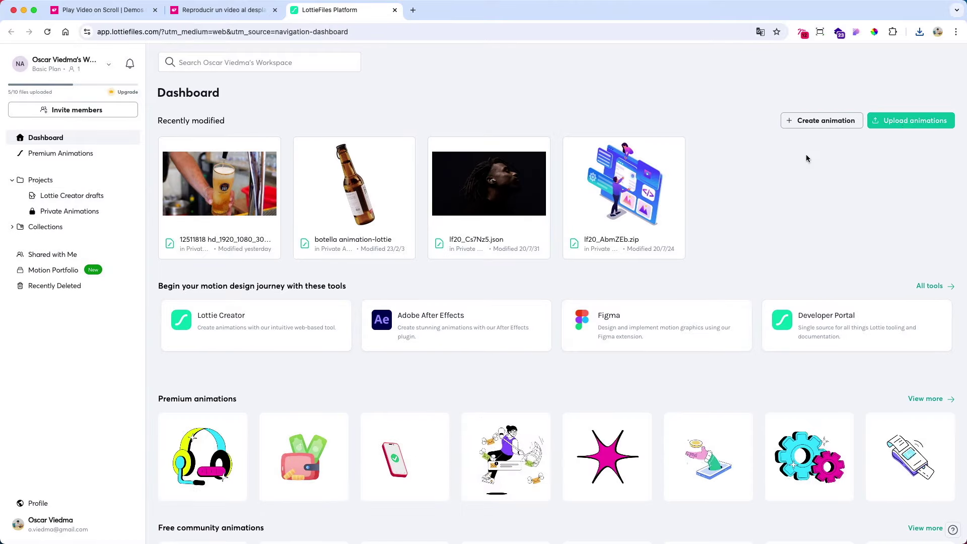
Upload Beer_HD_30fps.mp4.lottie.json from Descargas to Private Animations and open the uploaded animation.
click(879, 122)
click(642, 526)
drag(657, 396, 518, 327)
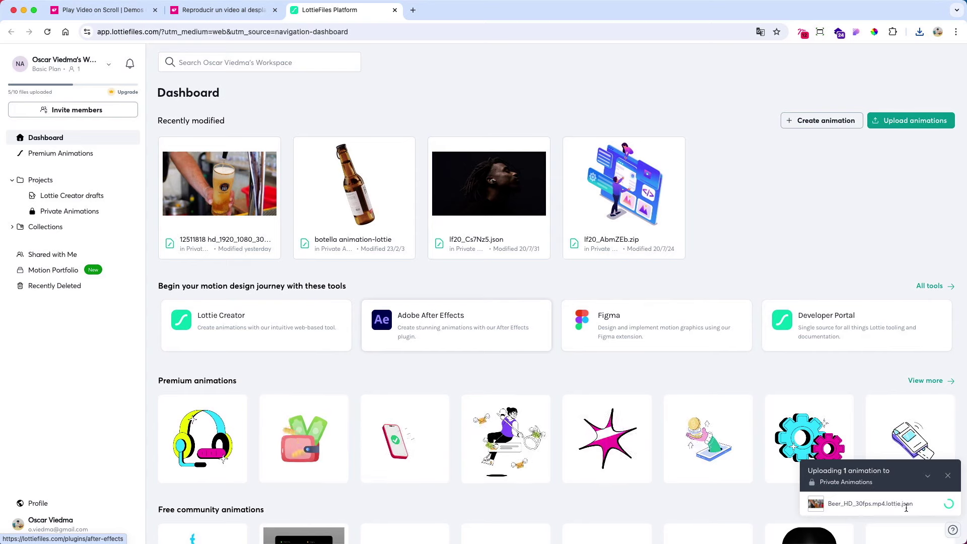
mouse_move(891, 505)
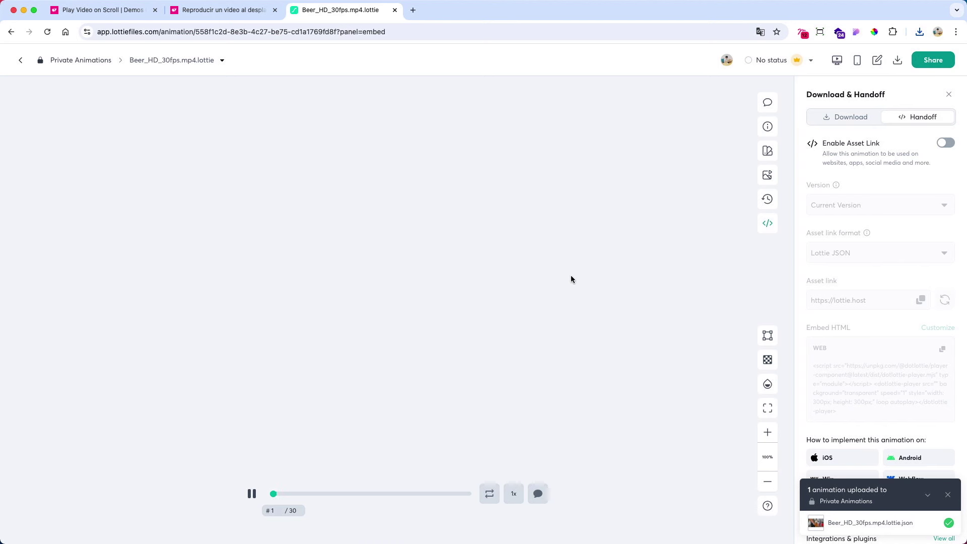
Enable the asset link for the Beer_HD_30fps.mp4.lottie animation and select its Lottie JSON asset URL.
click(944, 144)
scroll(843, 245, down, 2)
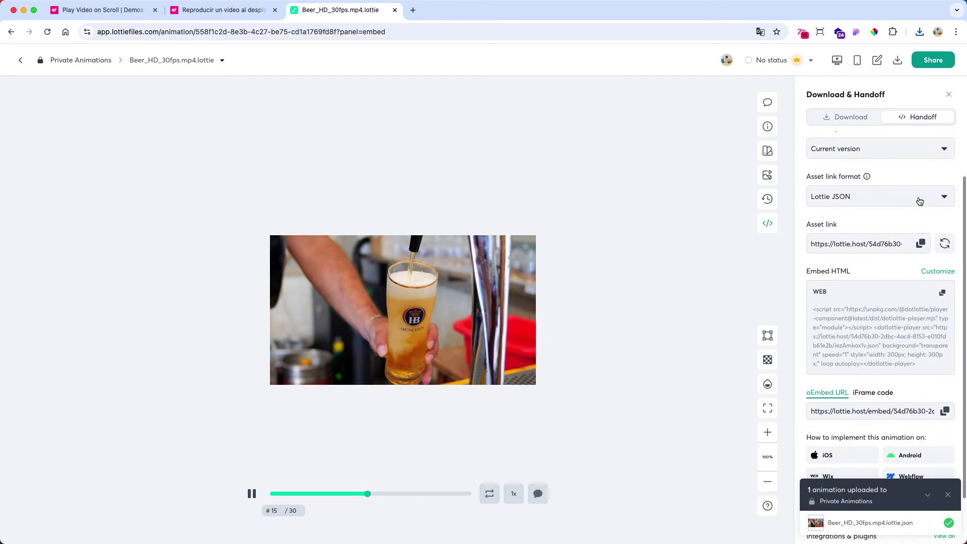
triple_click(865, 245)
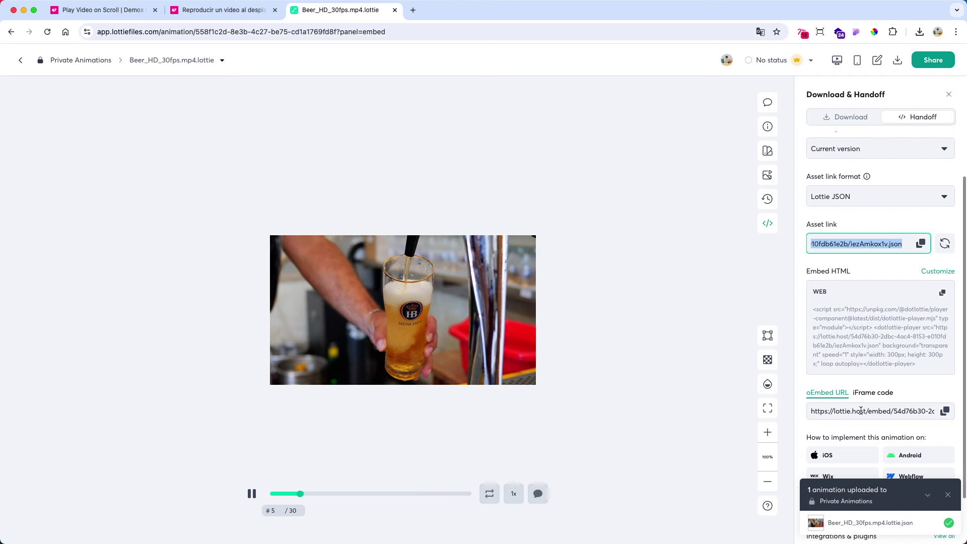
drag(811, 411, 926, 410)
triple_click(840, 245)
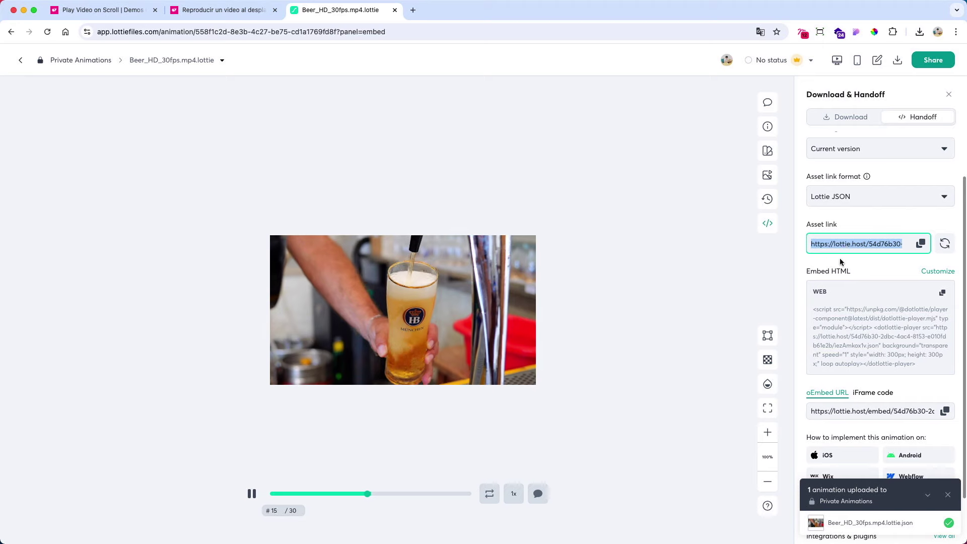
Copy the GSAP, ScrollTrigger and Lottie code snippet from the tutorial article.
click(243, 12)
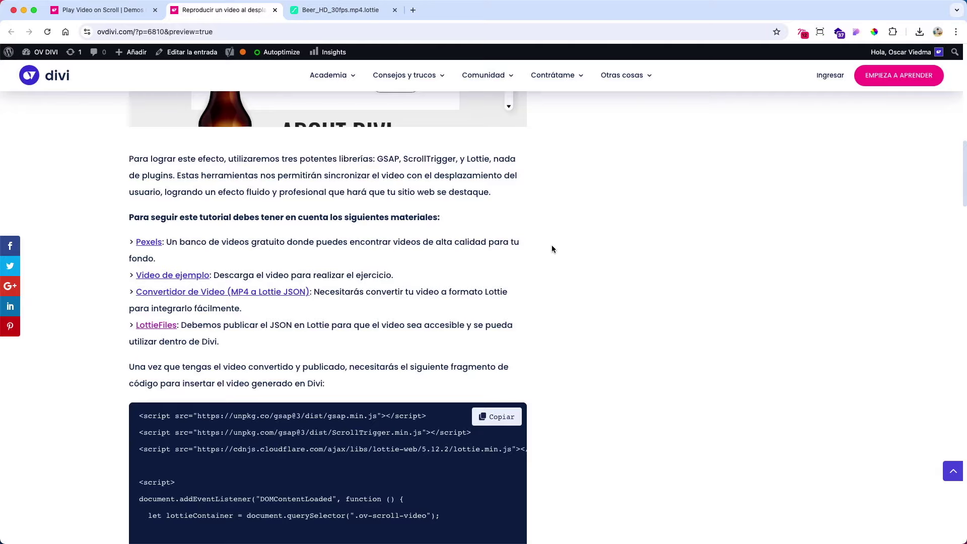
scroll(554, 246, down, 3)
scroll(583, 266, down, 5)
click(493, 163)
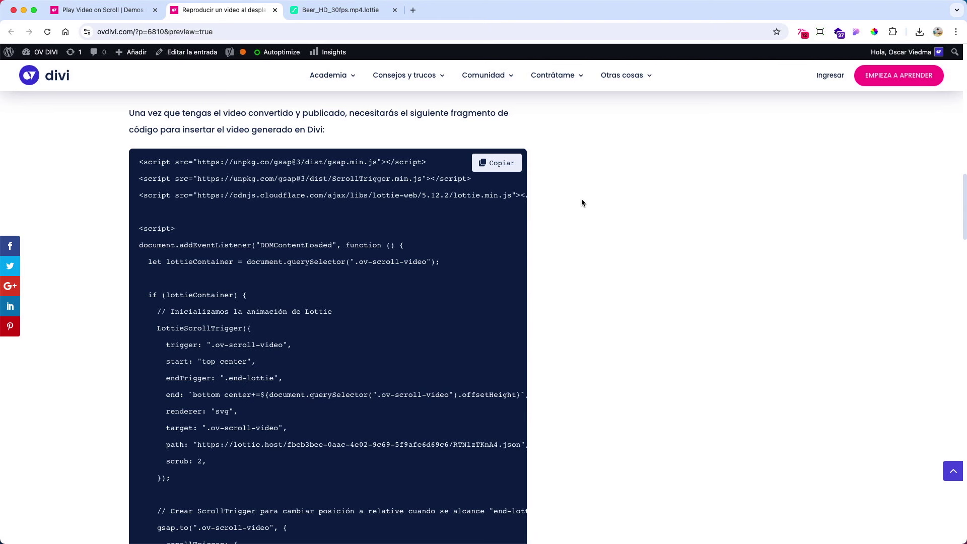
click(492, 164)
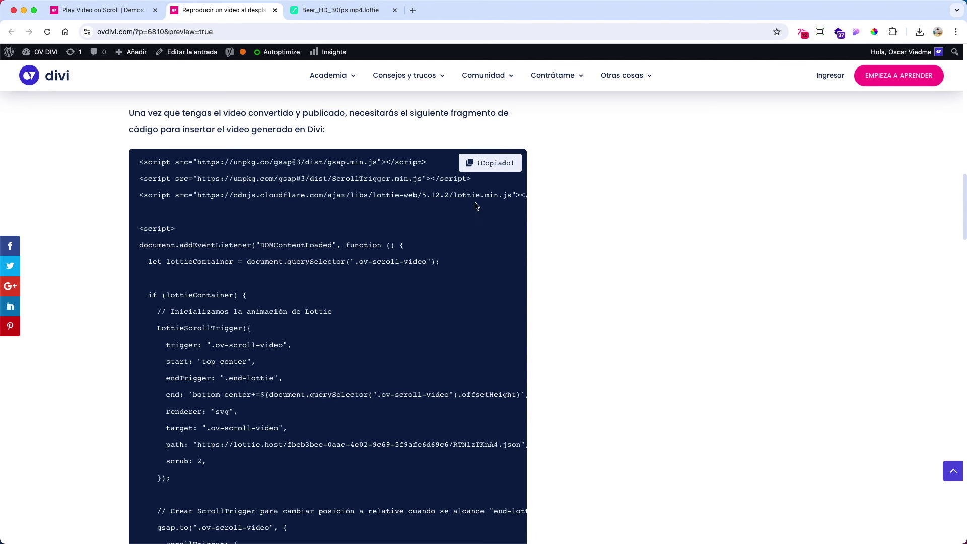
Insert a Código module in the third column of the Divi page's last row and paste the copied snippet into it.
click(130, 14)
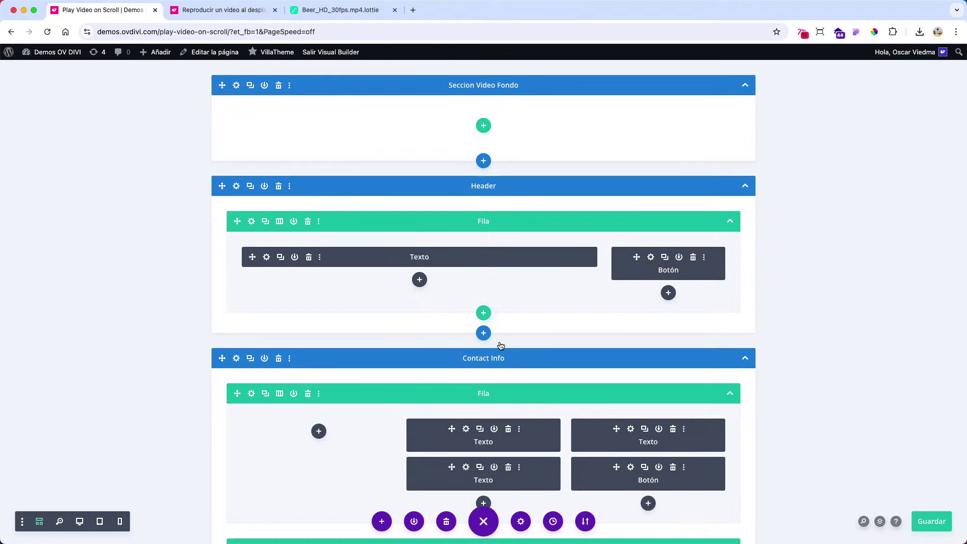
scroll(500, 344, down, 20)
scroll(500, 345, down, 8)
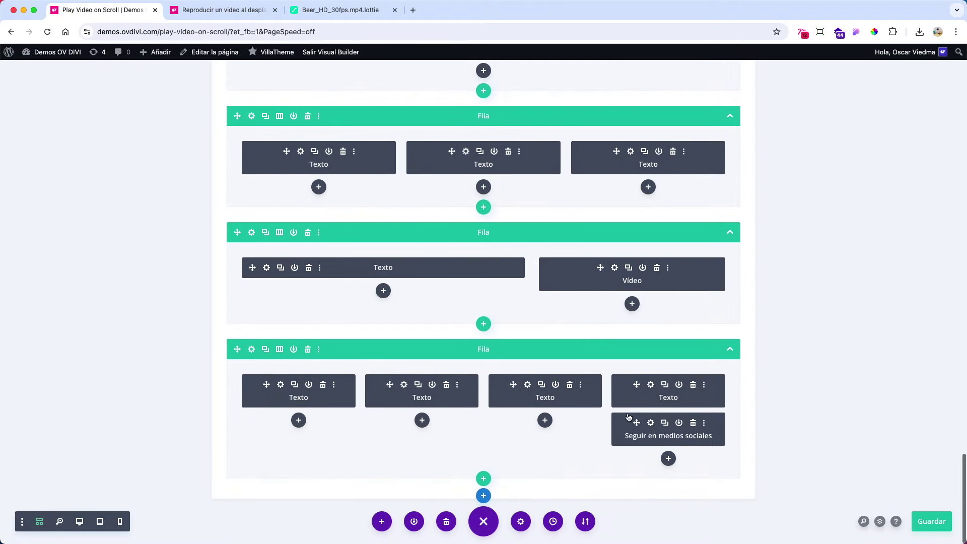
click(546, 424)
click(501, 151)
text(có)
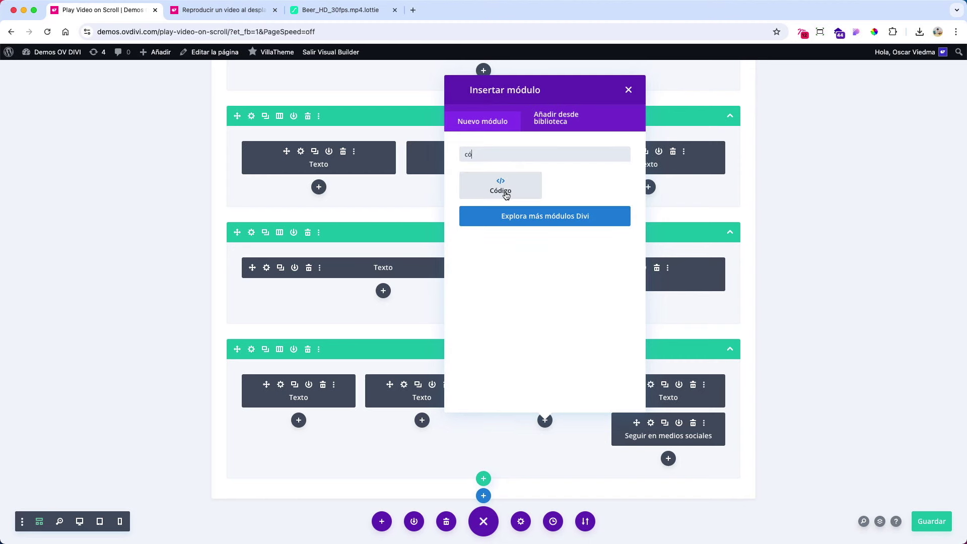
click(506, 196)
click(511, 253)
key(super+v)
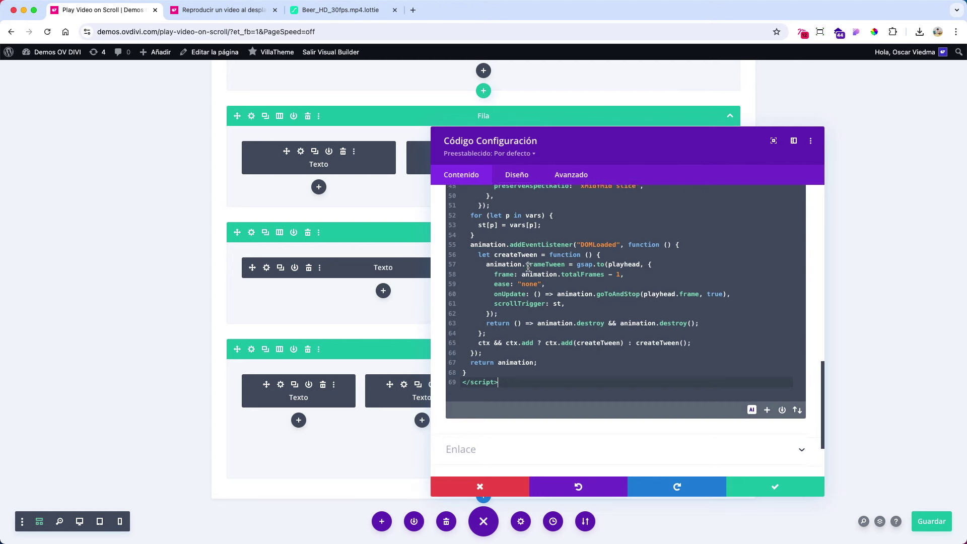
Replace the path URL in the Código module's script with the Lottie JSON asset link copied from LottieFiles' Beer_HD_30fps.mp4.lottie animation.
scroll(528, 268, up, 15)
scroll(531, 272, down, 2)
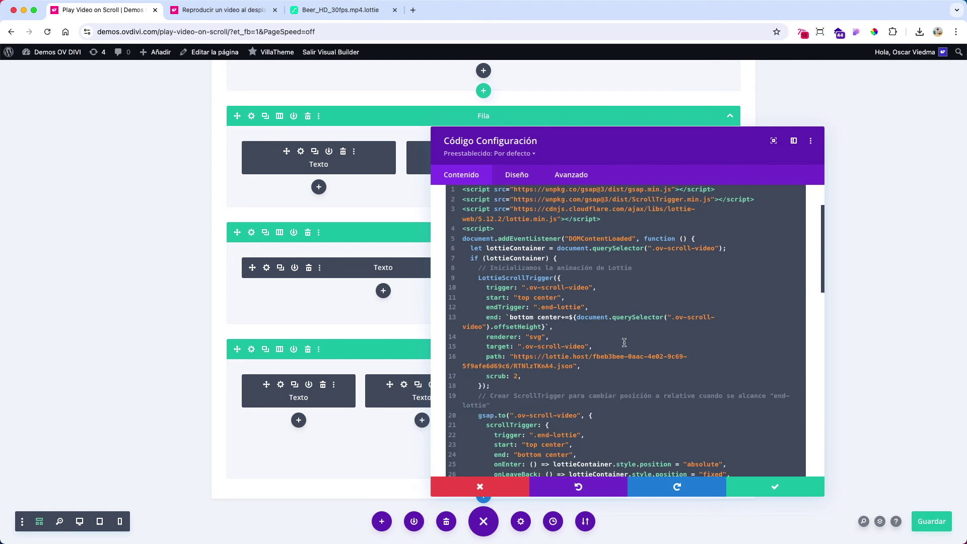
drag(515, 358, 572, 366)
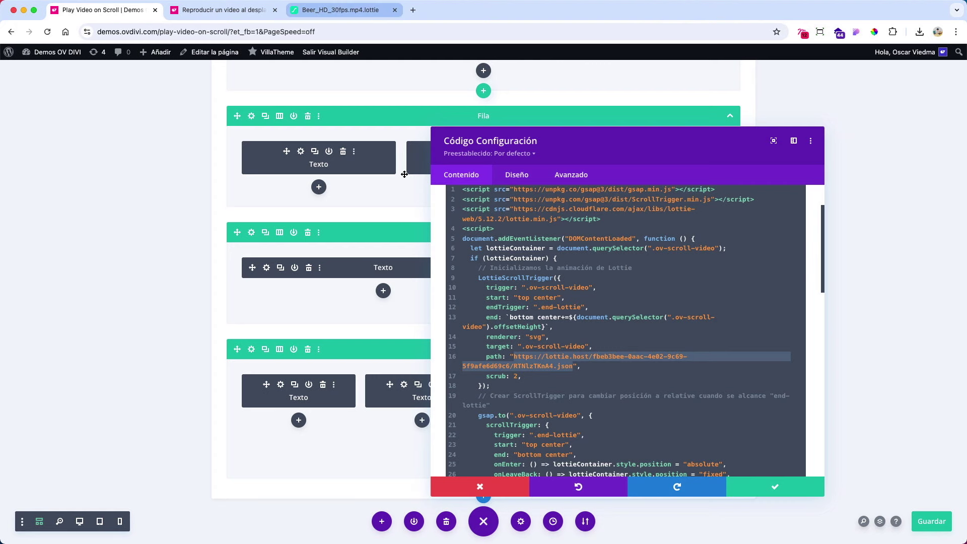
click(327, 10)
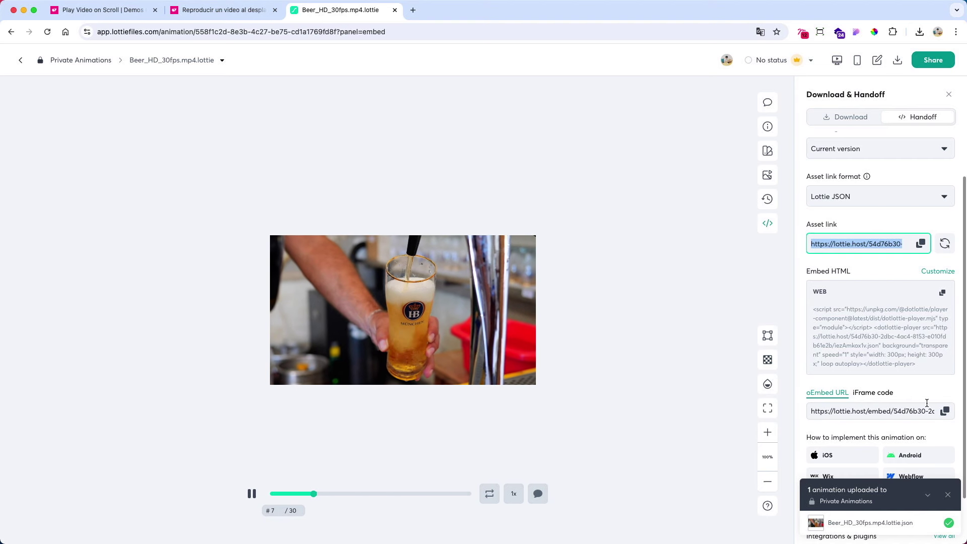
click(919, 245)
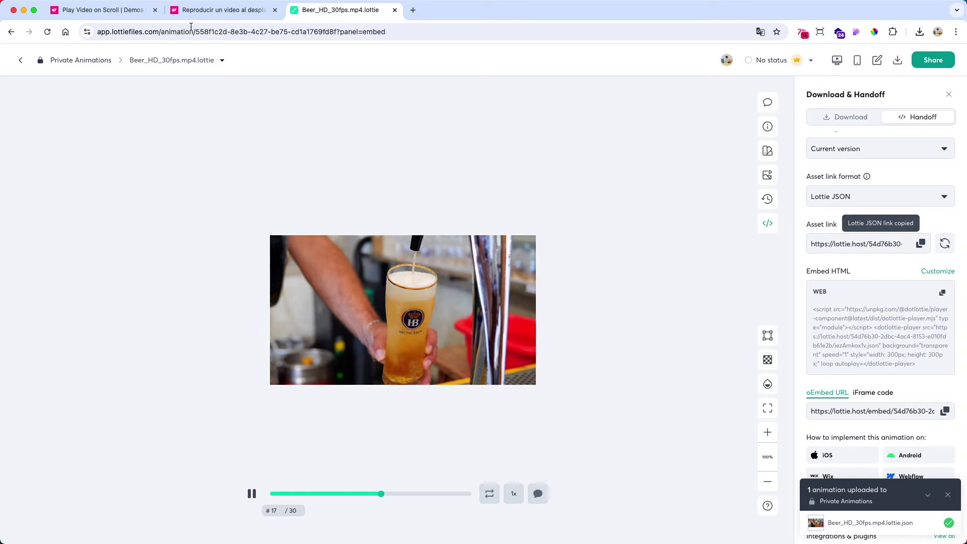
click(115, 11)
key(super+v)
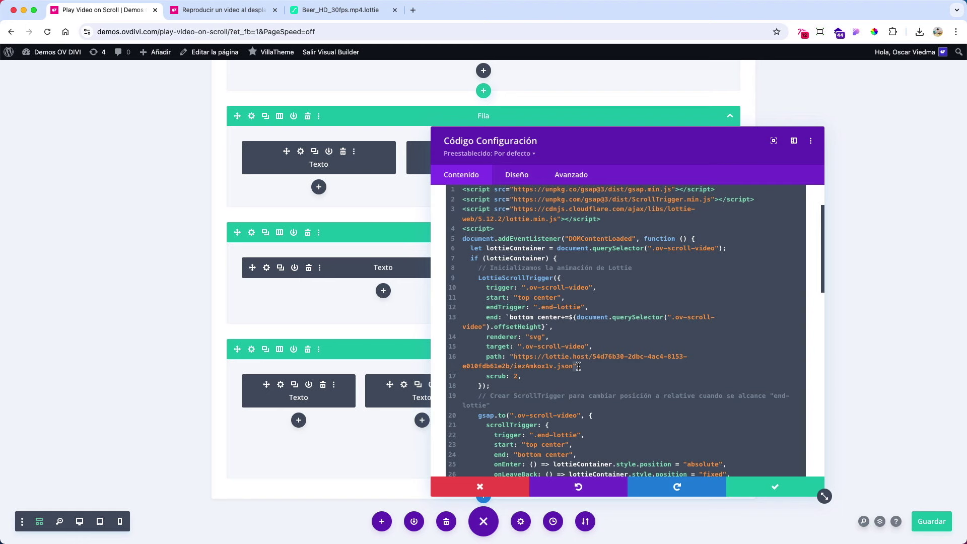
Copy the trigger class name ov-scroll-video, without its leading dot, from the script and close the module settings.
scroll(579, 352, down, 1)
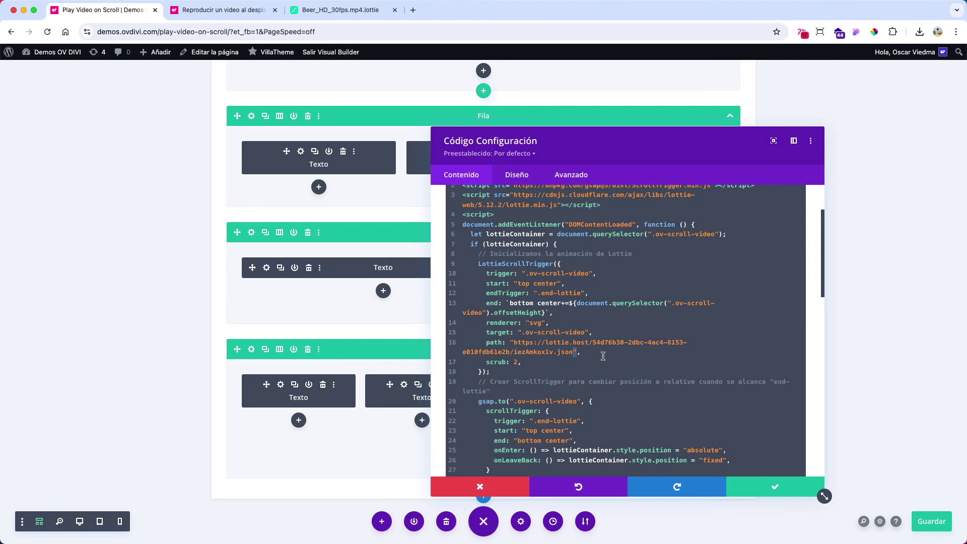
scroll(602, 356, down, 5)
scroll(601, 355, up, 8)
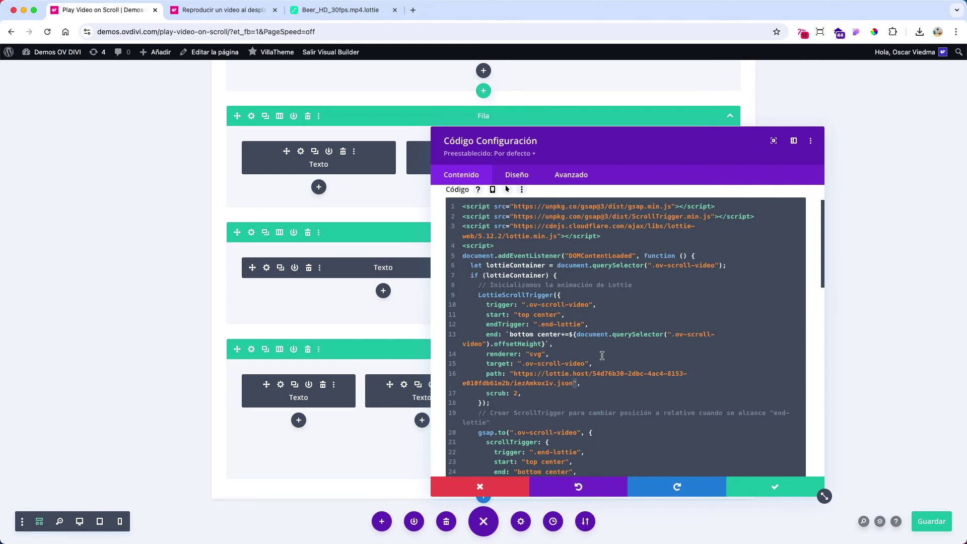
scroll(602, 356, down, 3)
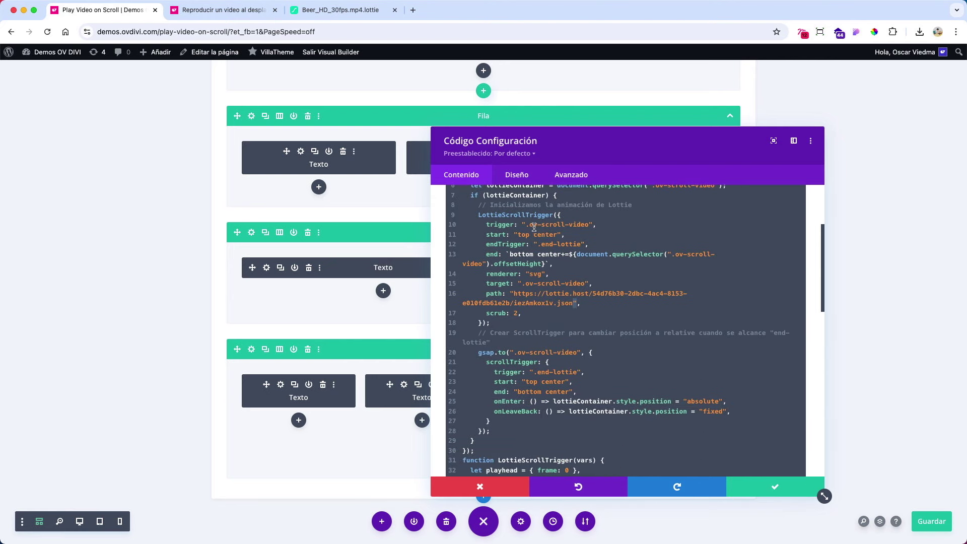
drag(530, 226, 579, 228)
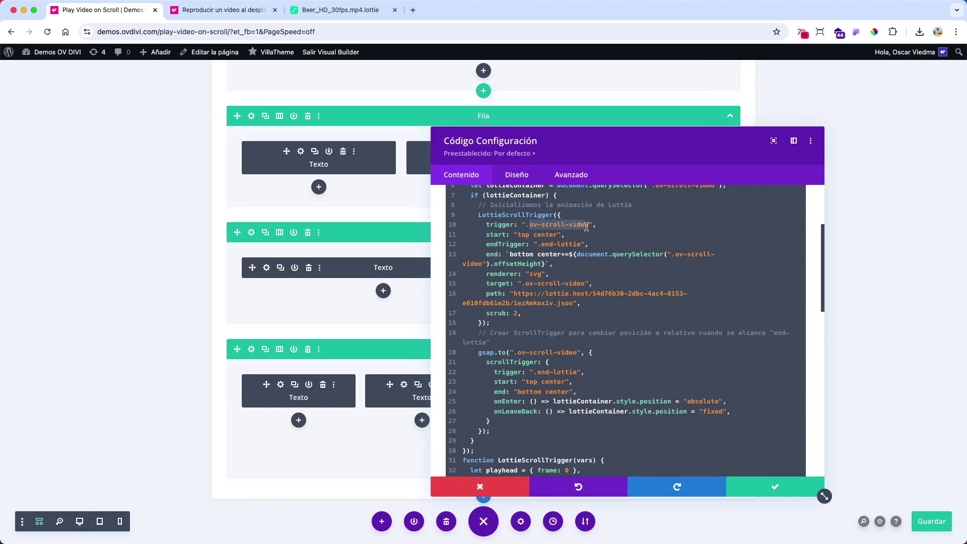
drag(588, 226, 532, 226)
click(874, 411)
Assign the CSS class ov-scroll-video to the Seccion Video Fondo section and save the page.
scroll(872, 406, up, 15)
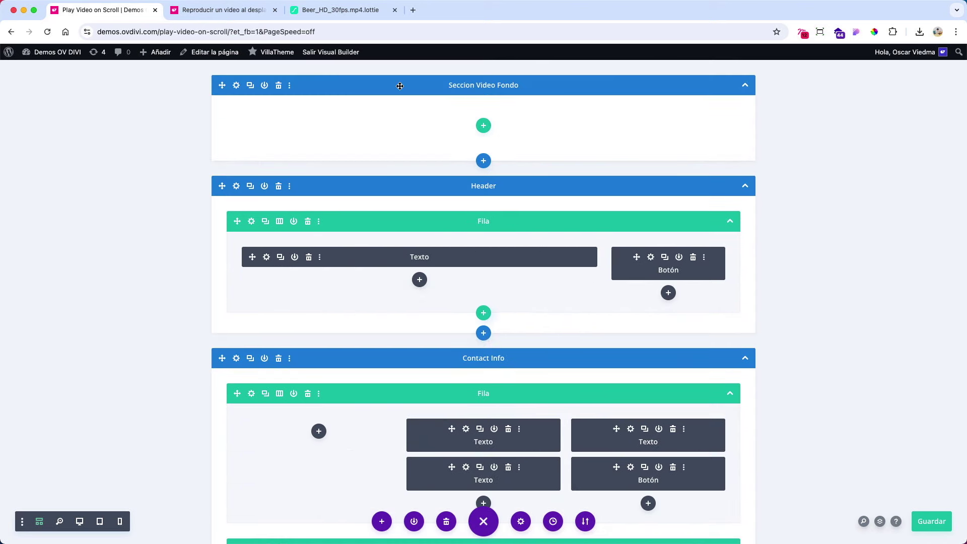
click(236, 87)
click(572, 174)
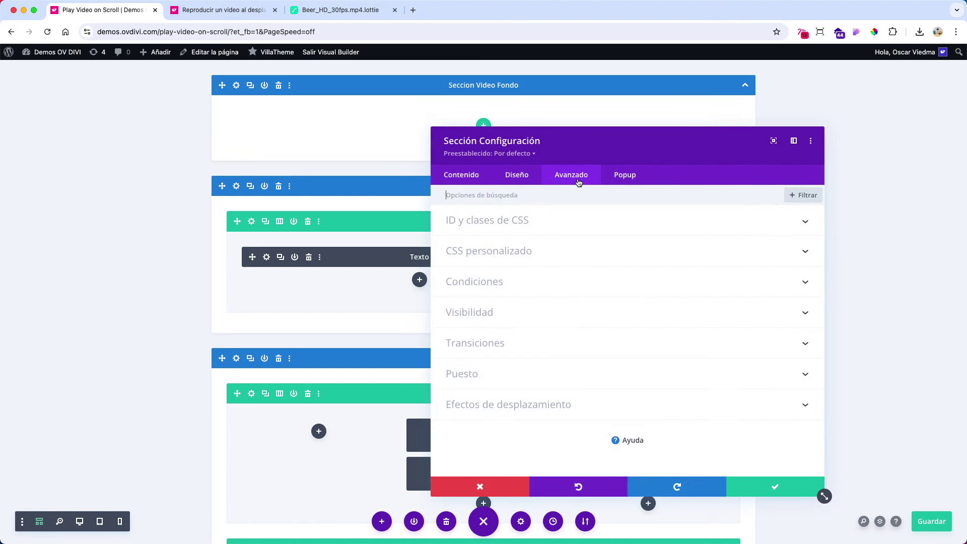
click(513, 228)
click(496, 293)
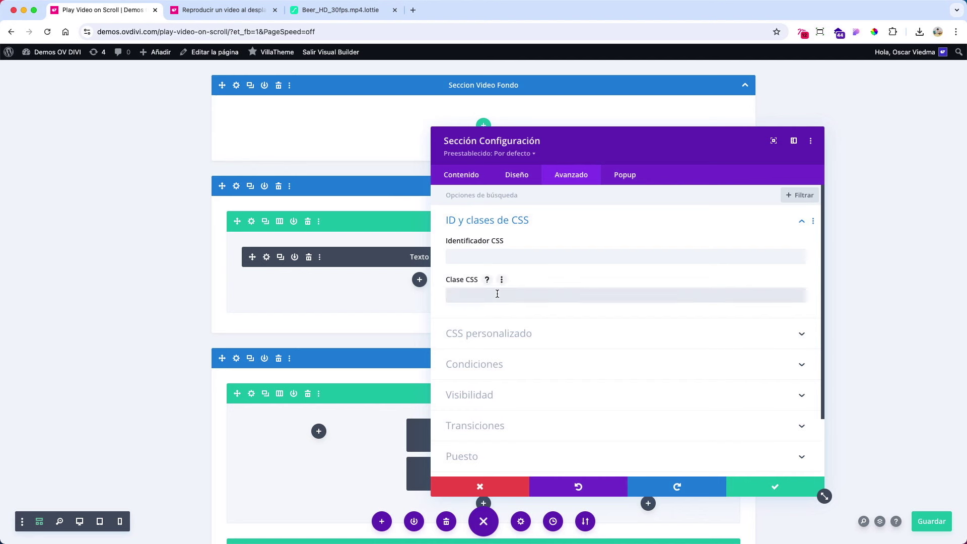
key(super+v)
key(super+s)
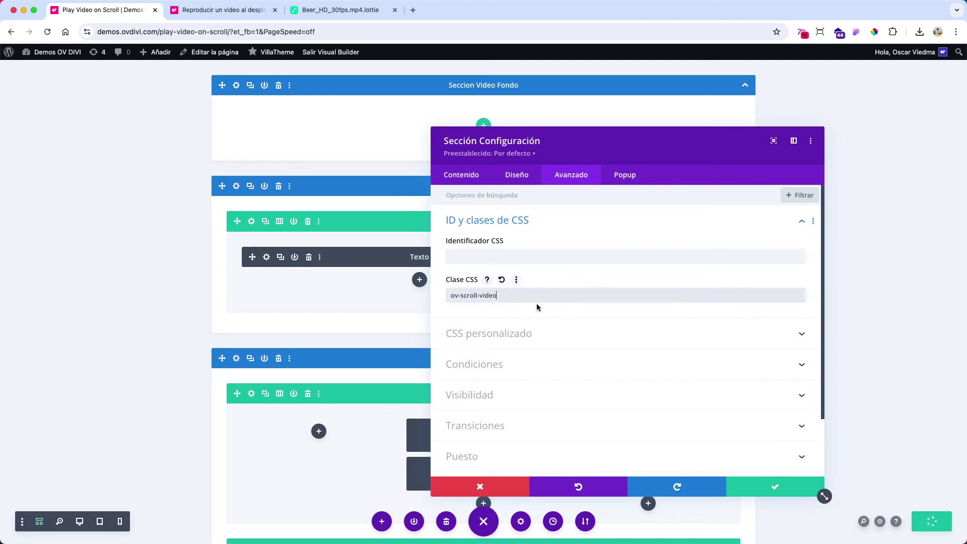
click(762, 487)
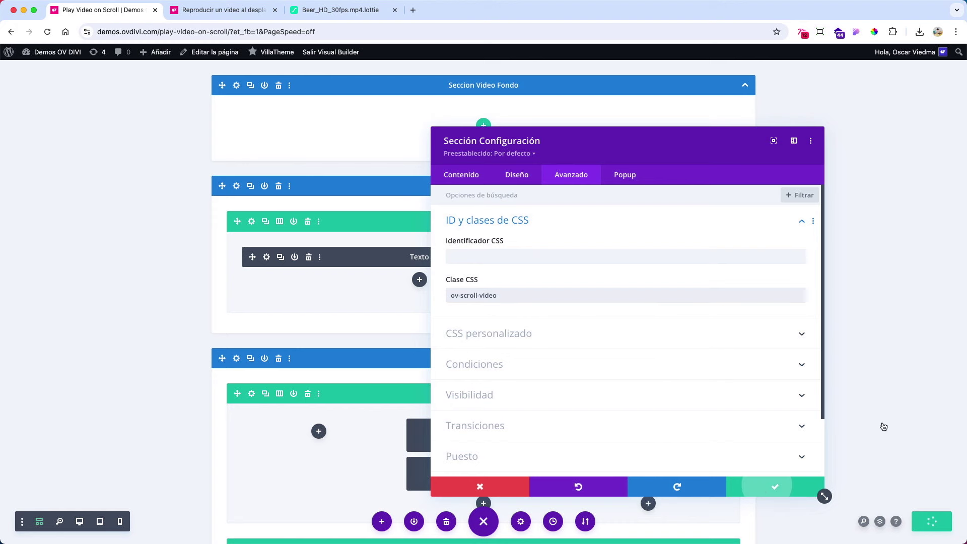
Enter "Código fun" as the administration label of the Código module in the page's last row.
scroll(882, 425, down, 20)
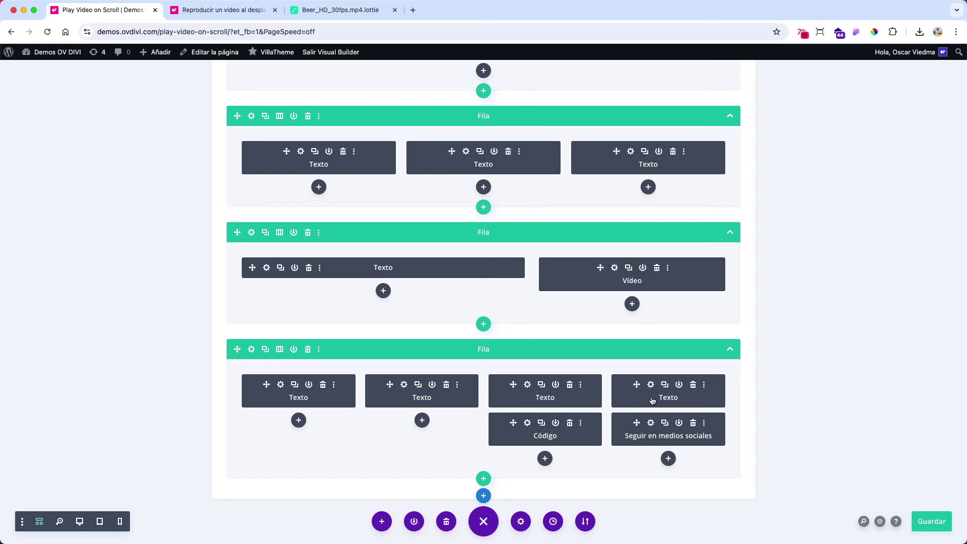
scroll(820, 387, down, 10)
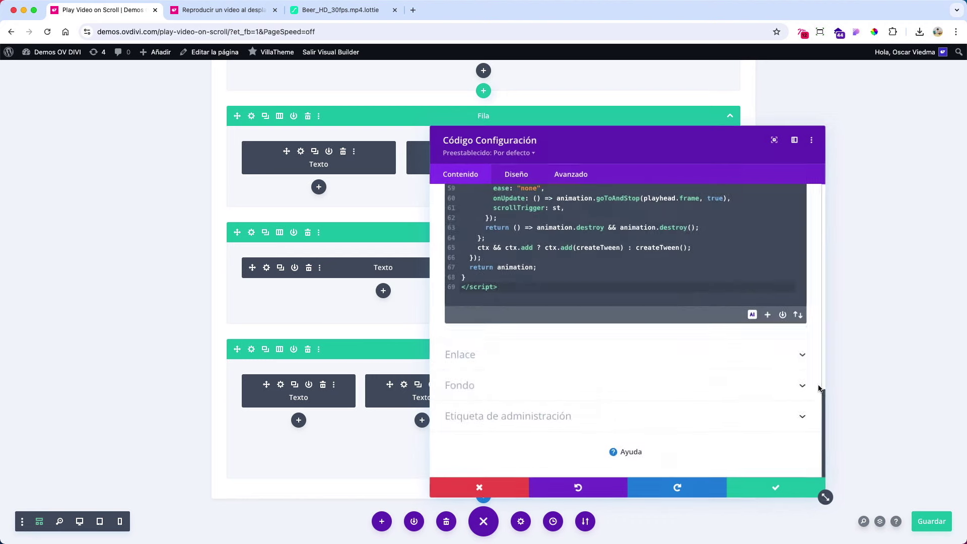
click(604, 421)
click(499, 354)
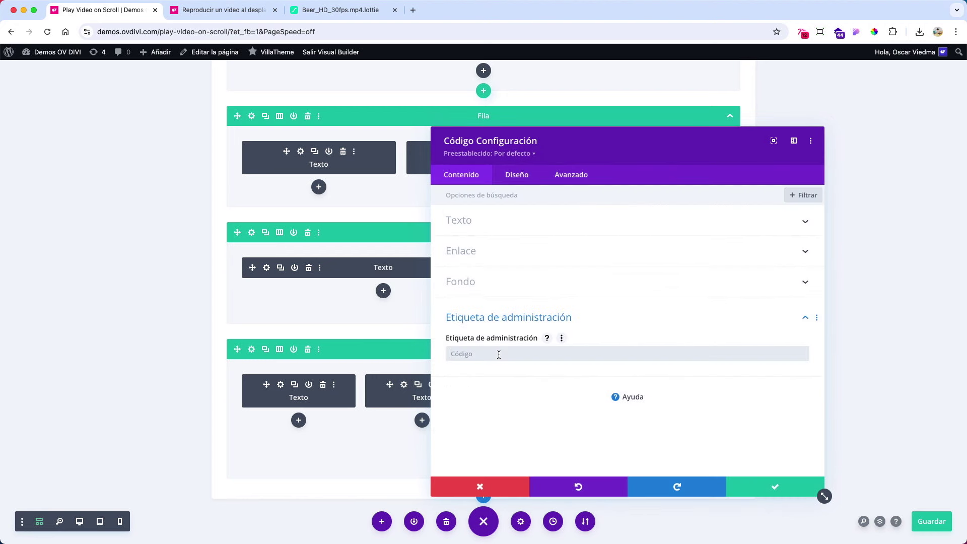
text(Código fun)
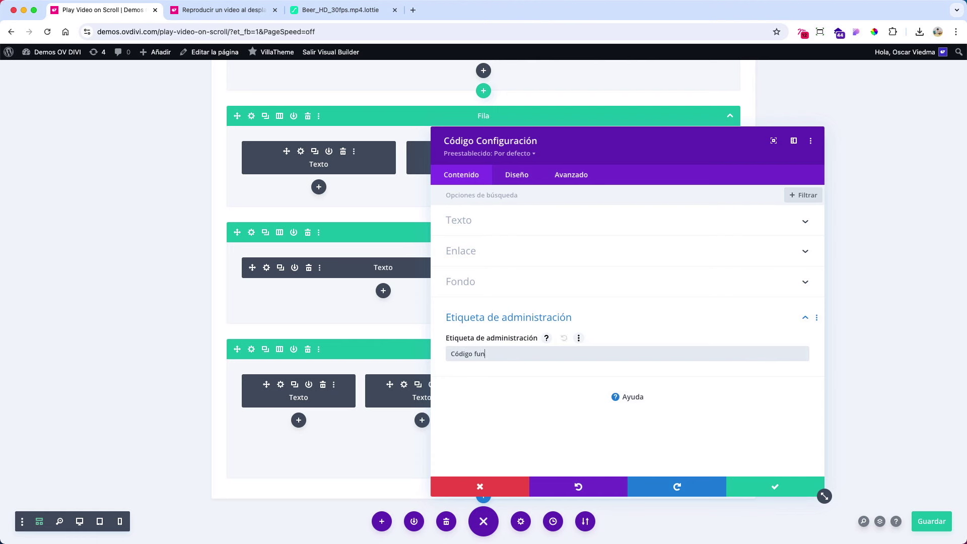
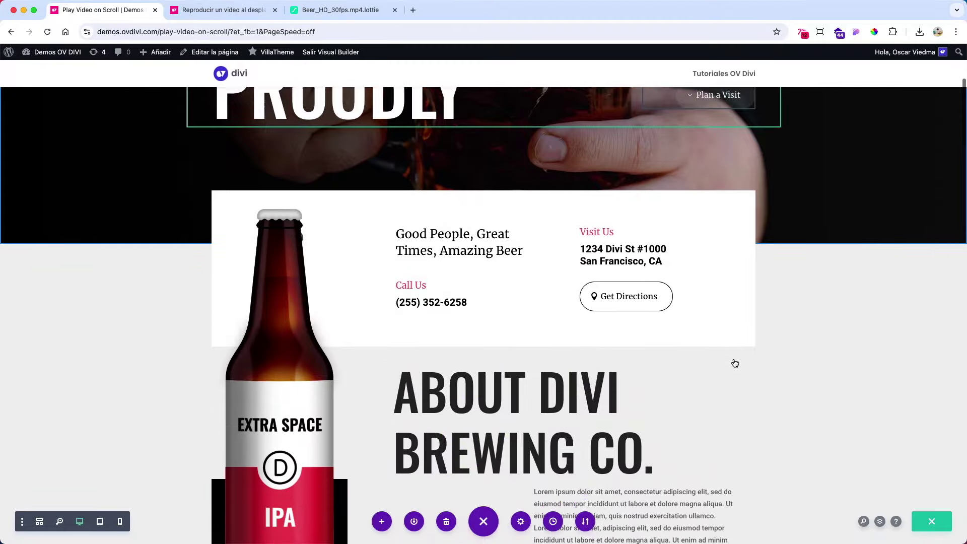
Assign the CSS class end-lottie to the section with the business statistics and ingredients slider, and save the page.
scroll(734, 363, down, 5)
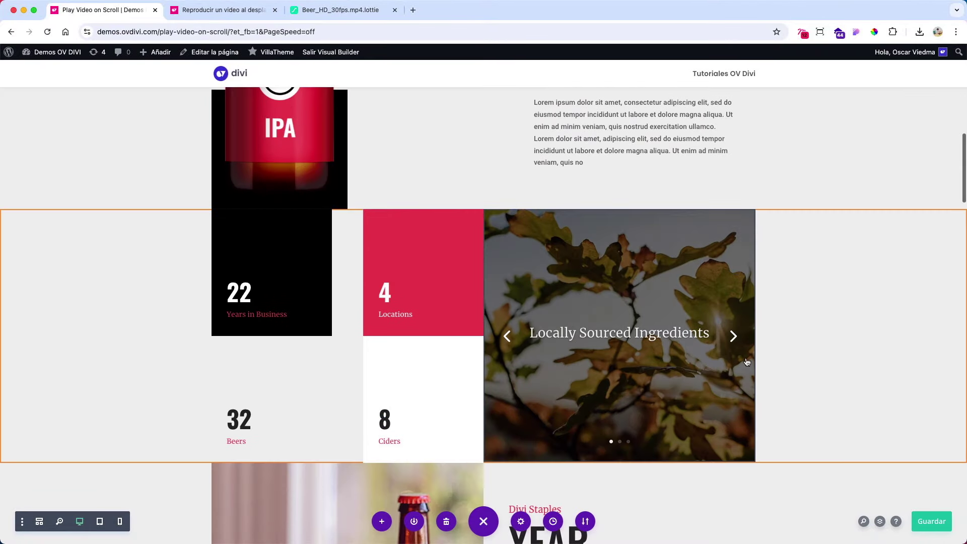
scroll(800, 358, down, 1)
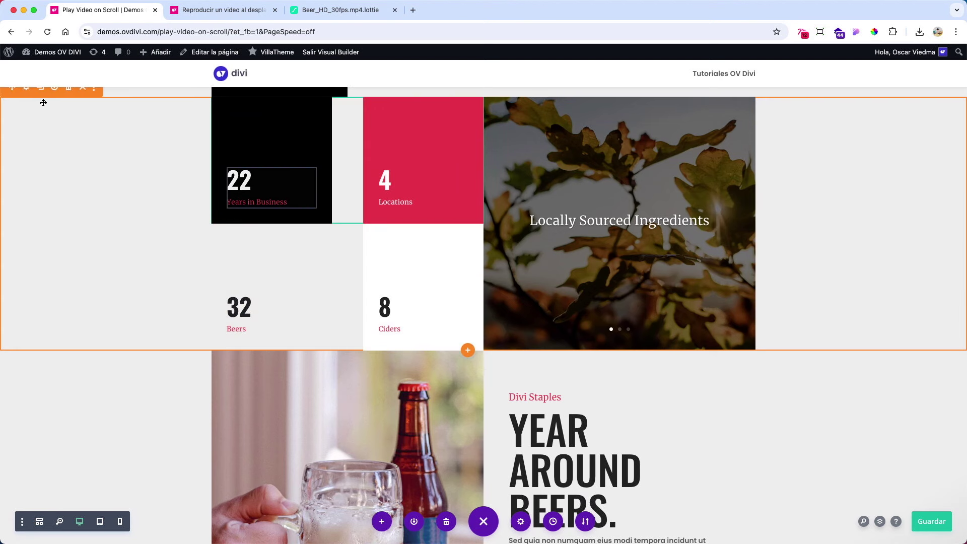
scroll(61, 129, up, 1)
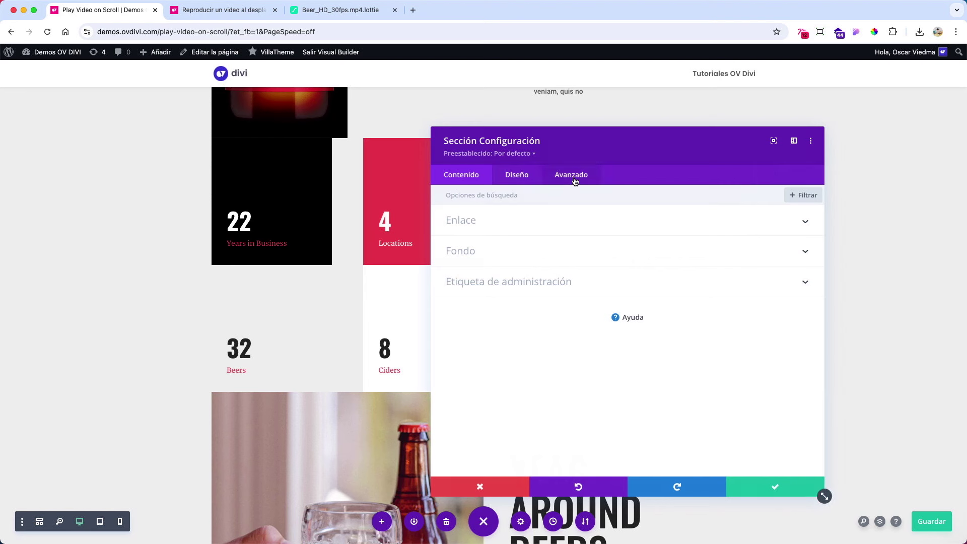
click(574, 176)
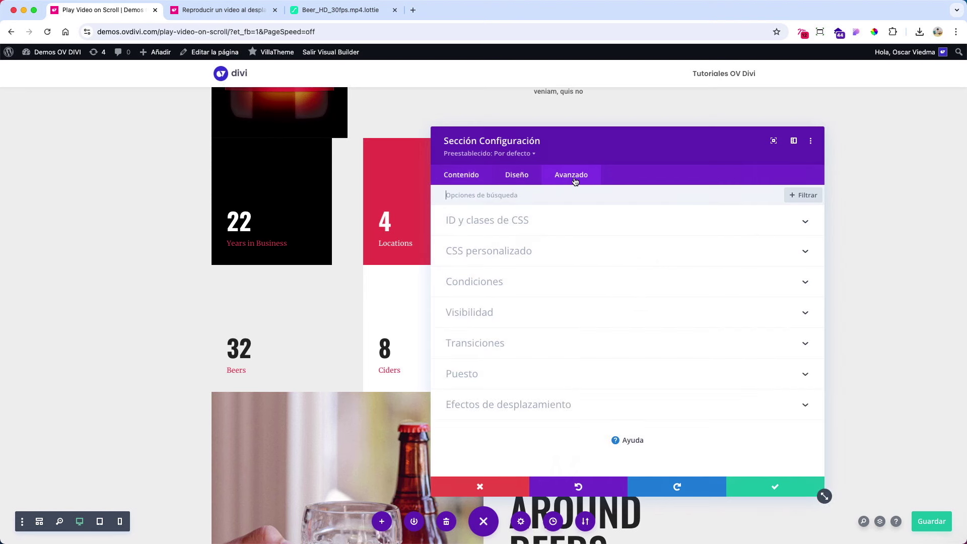
click(528, 223)
click(461, 295)
text(end-lottie)
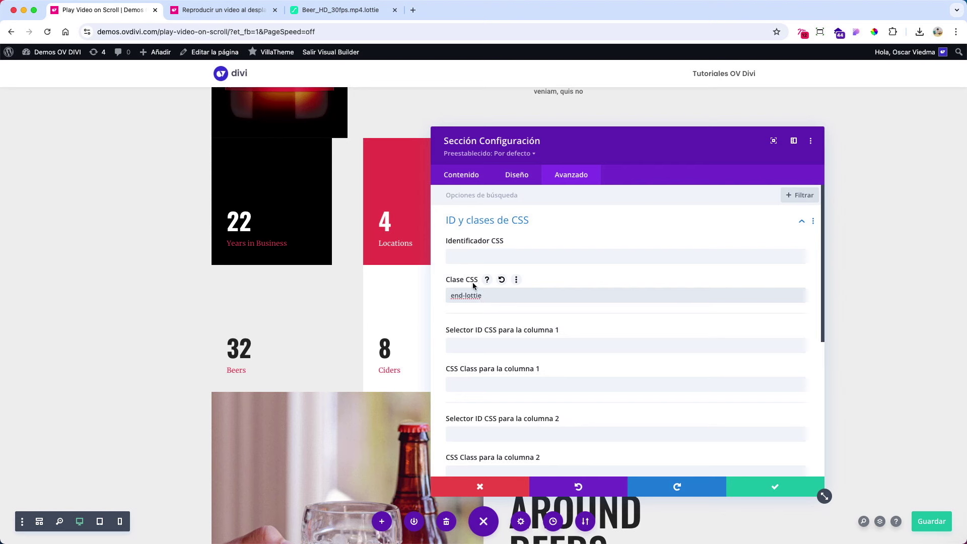
triple_click(471, 297)
click(773, 489)
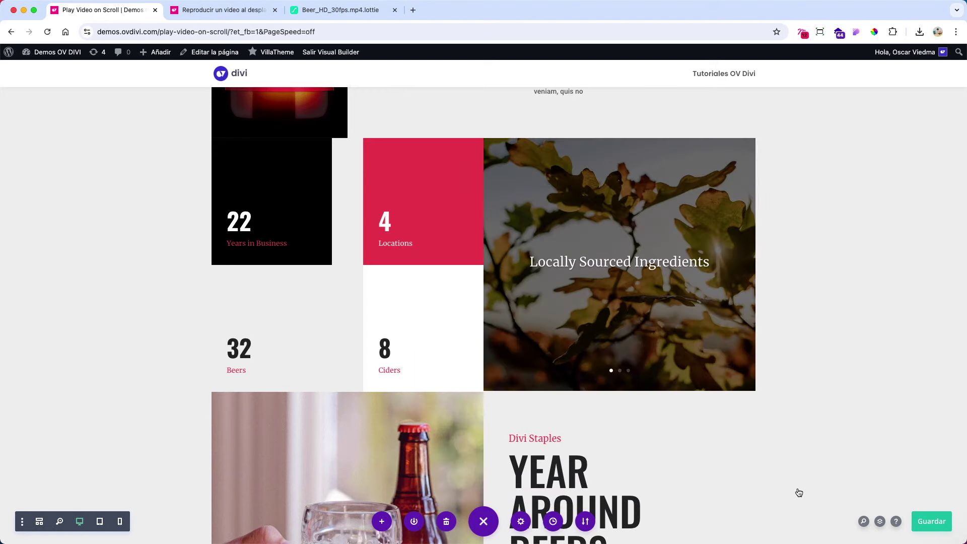
scroll(797, 493, up, 10)
click(935, 527)
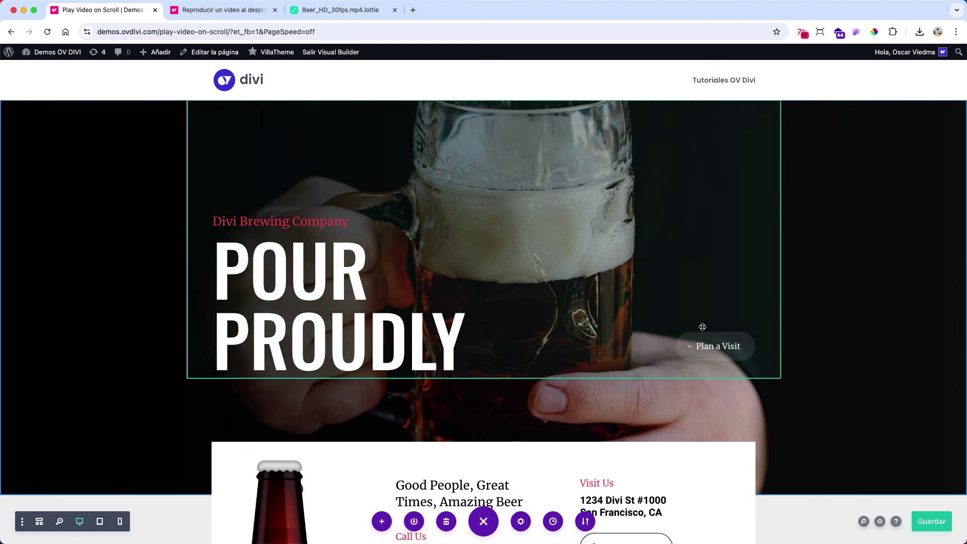
click(233, 31)
drag(234, 32, 169, 32)
click(251, 32)
drag(253, 32, 98, 30)
key(super+c)
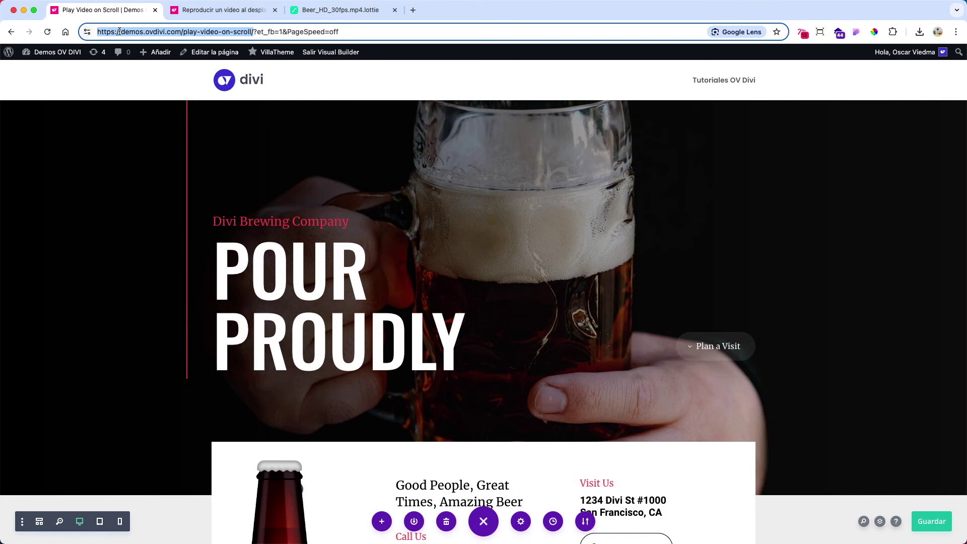
click(413, 10)
key(super+v)
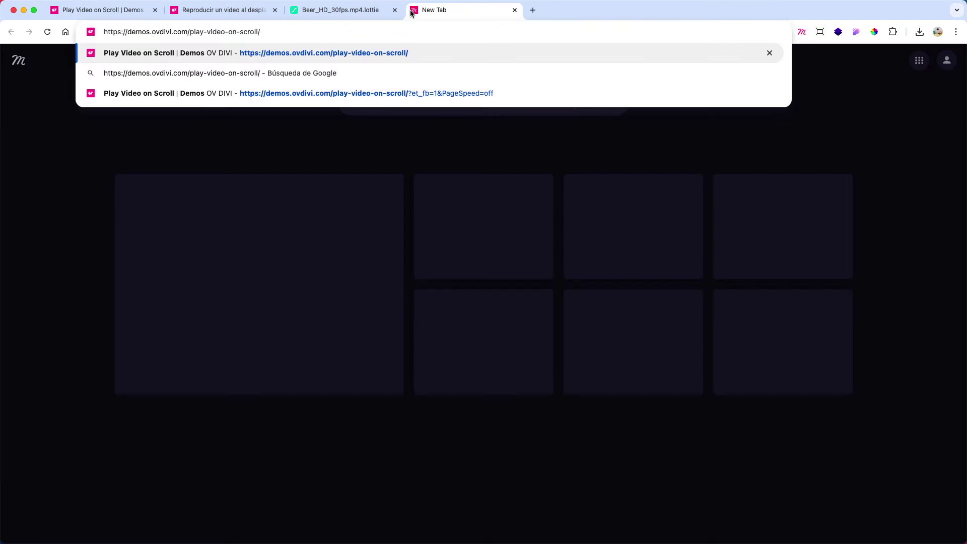
key(Return)
click(383, 11)
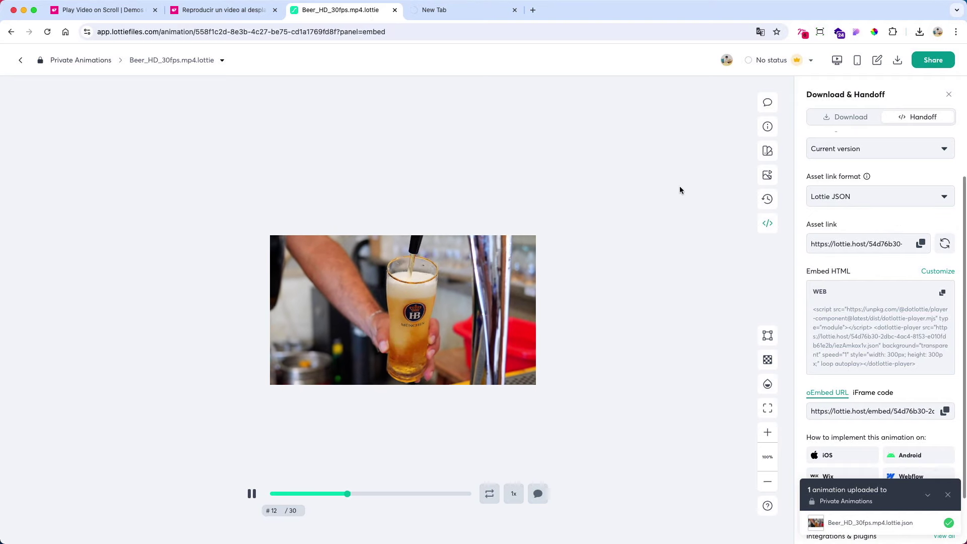
click(394, 10)
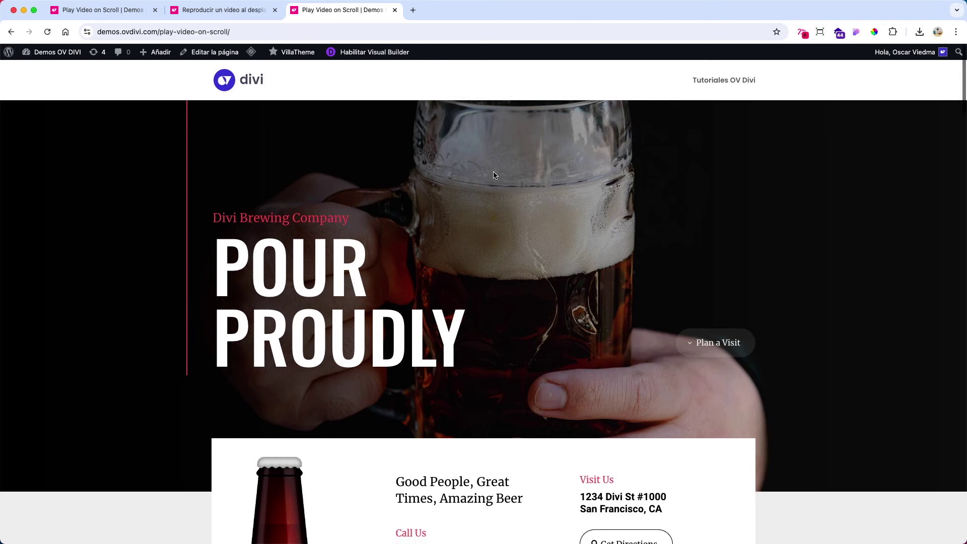
Examine the published page's header and following sections while scrolling to check how the background video plays.
scroll(489, 177, down, 7)
scroll(485, 177, up, 2)
scroll(518, 198, up, 6)
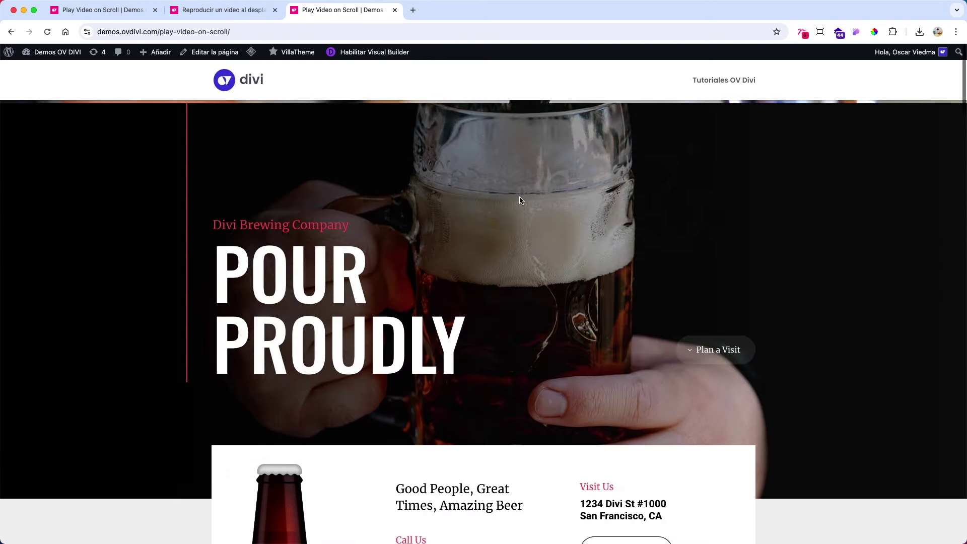
scroll(527, 197, down, 2)
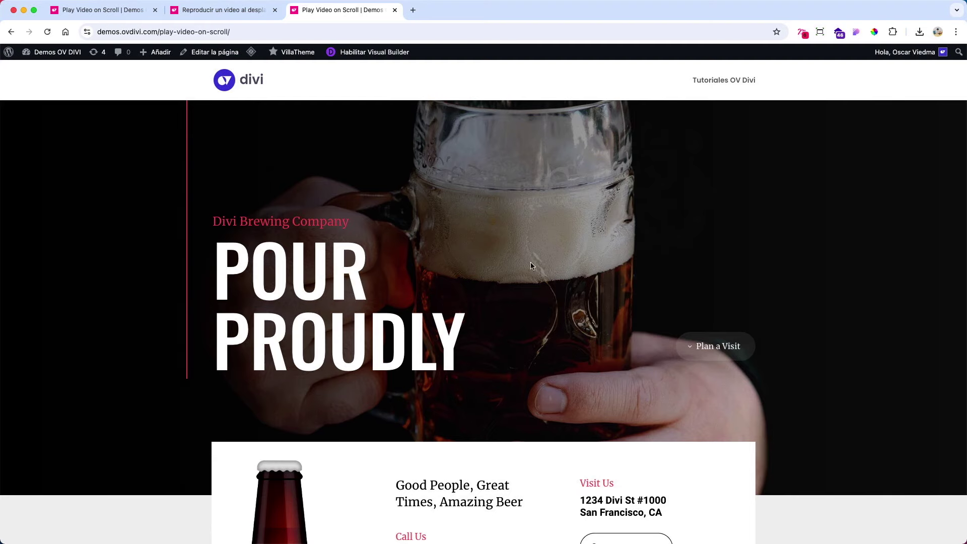
scroll(483, 198, down, 8)
scroll(504, 199, up, 8)
scroll(523, 199, down, 1)
scroll(542, 200, up, 1)
scroll(542, 199, down, 1)
Return to the page builder and set the background colour of the POUR PROUDLY header section to transparent.
click(133, 12)
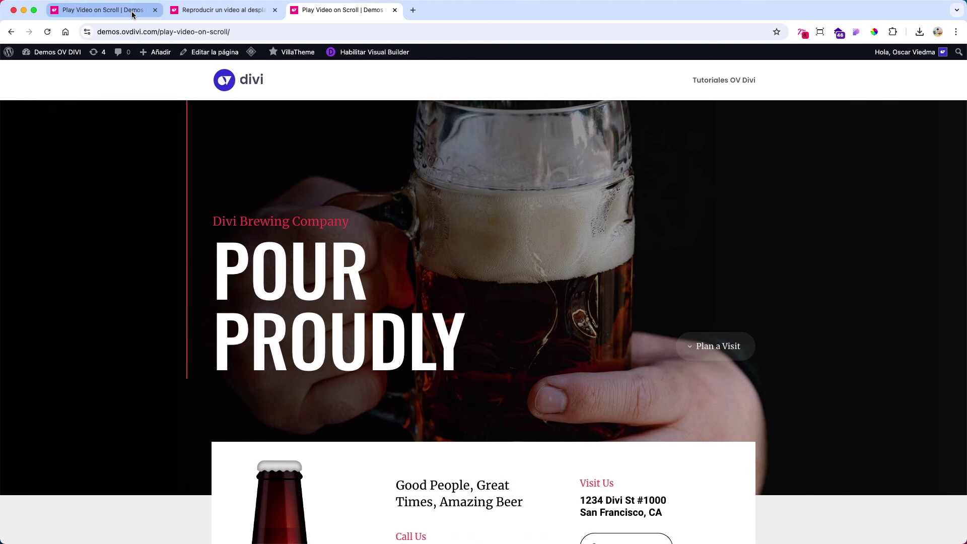
click(92, 323)
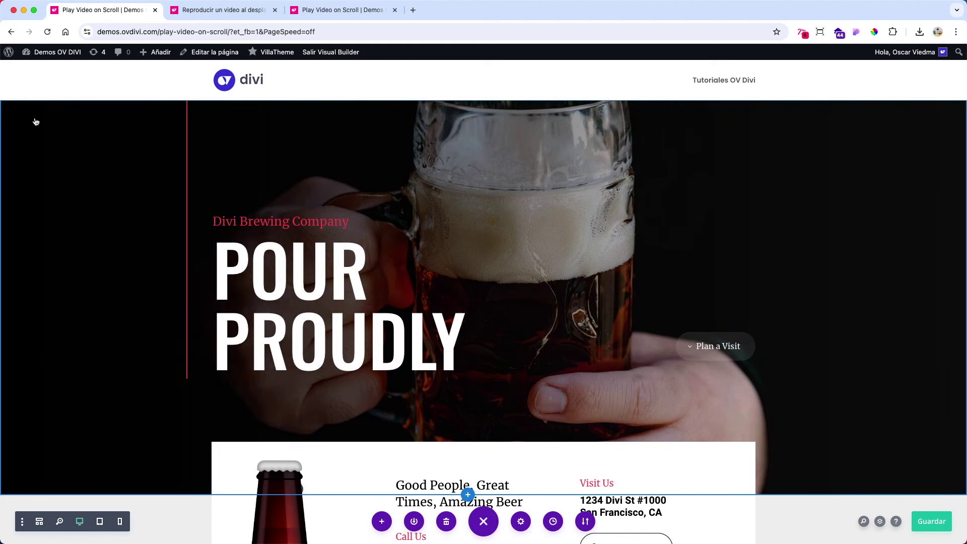
click(49, 118)
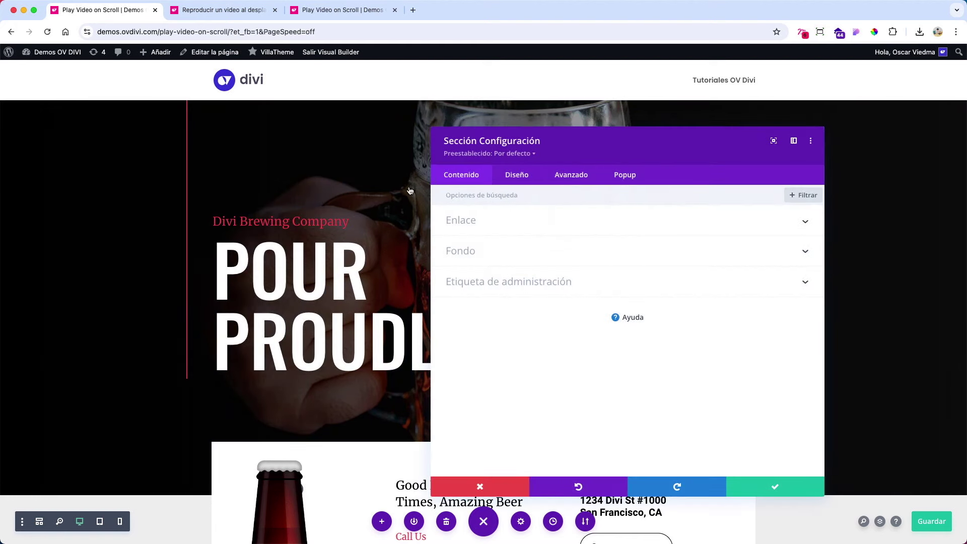
click(485, 254)
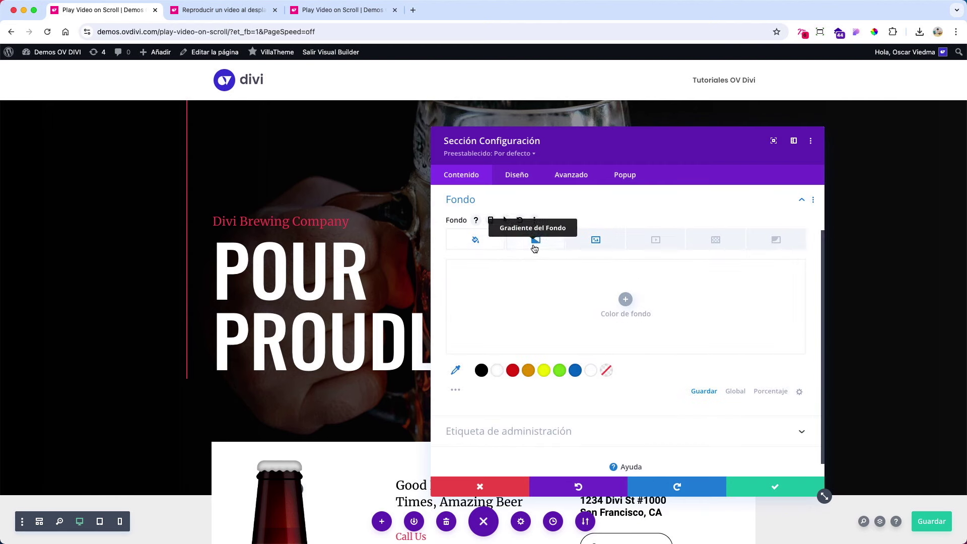
click(606, 371)
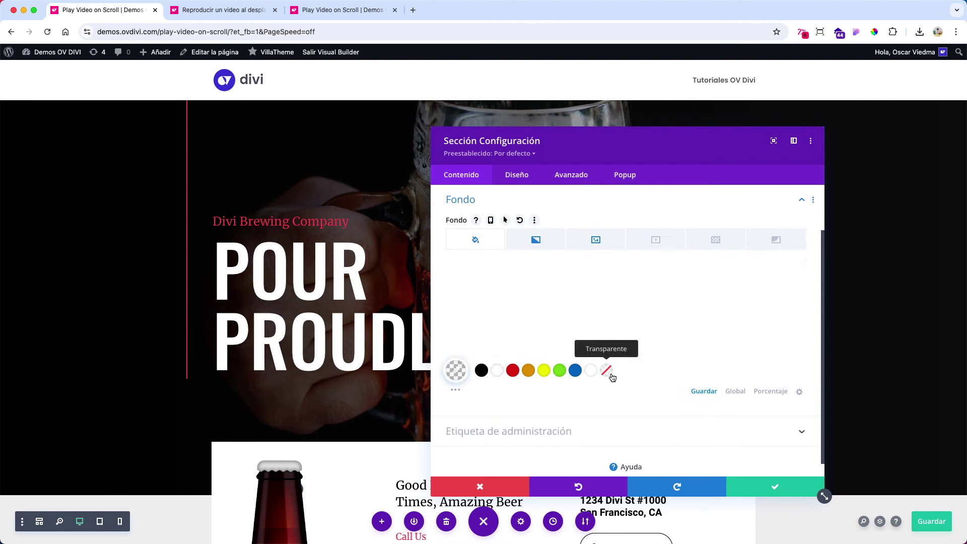
Remove the header section's background gradient and background image, and save the page.
click(537, 240)
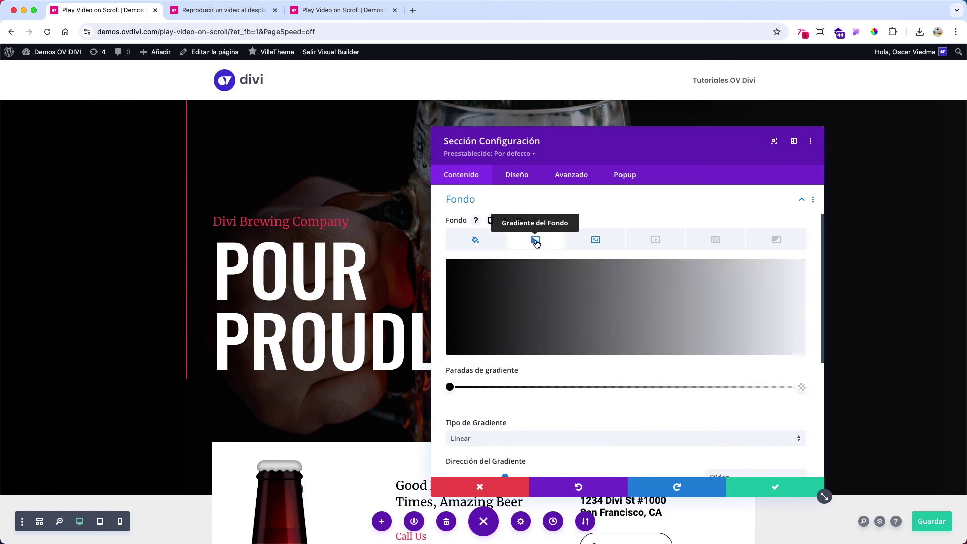
click(791, 277)
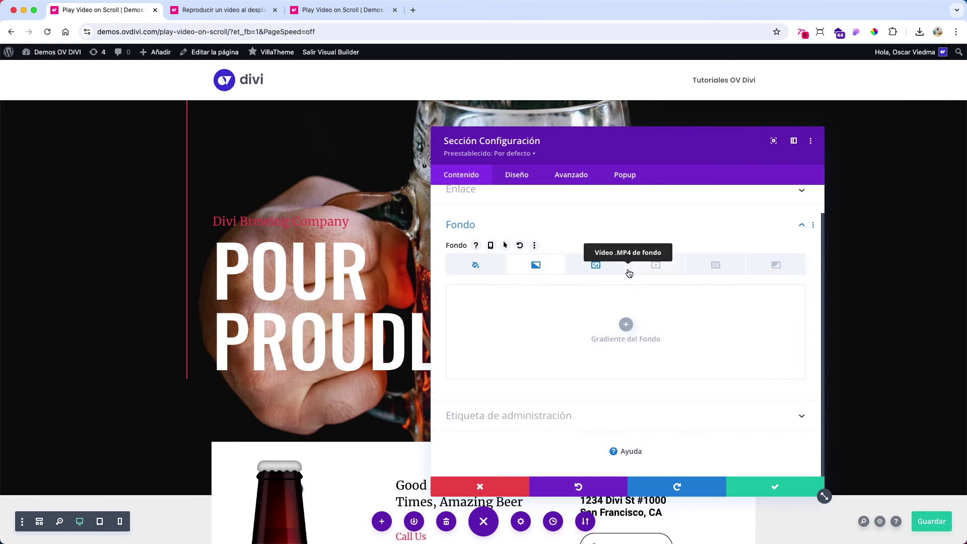
click(596, 263)
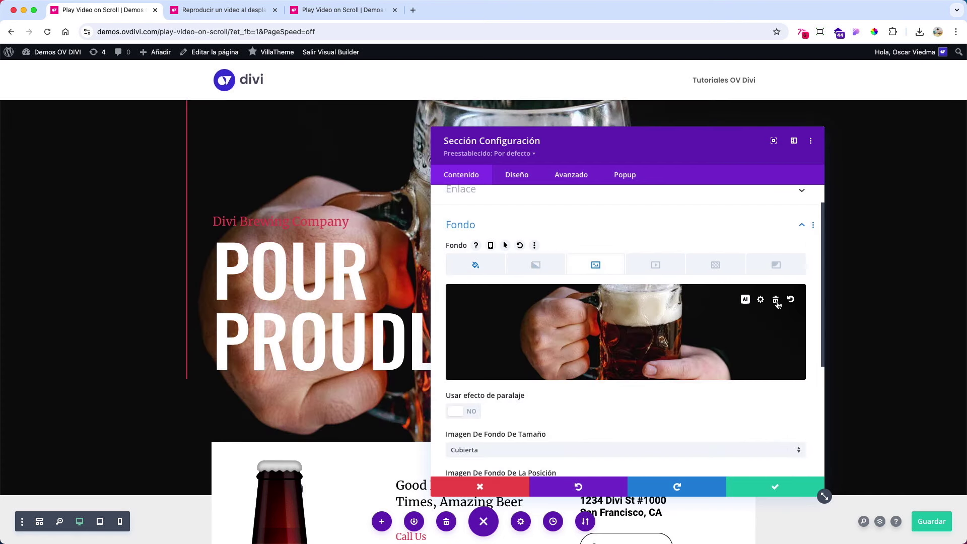
click(776, 302)
drag(586, 141, 652, 136)
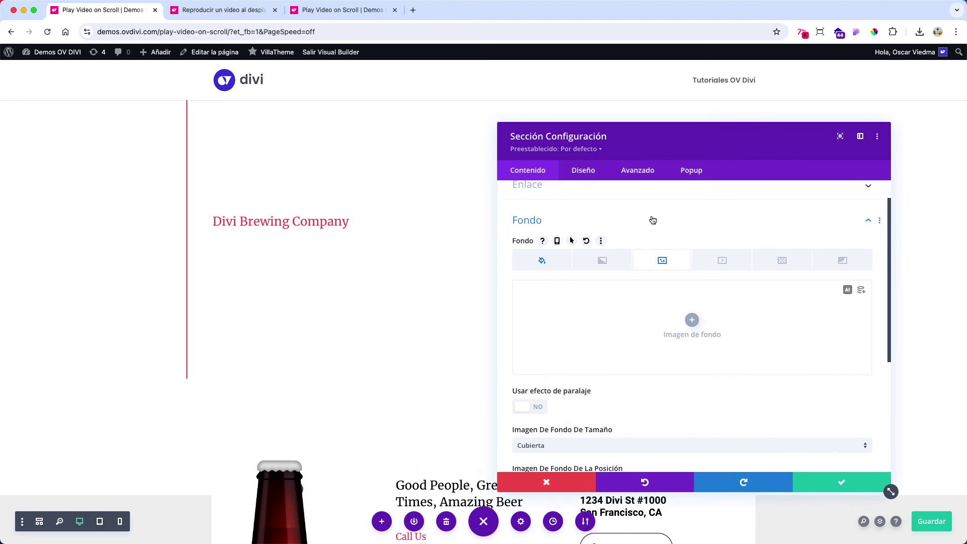
click(927, 519)
Reload the published page and examine how the beer video plays behind the header while scrolling back and forth.
click(334, 19)
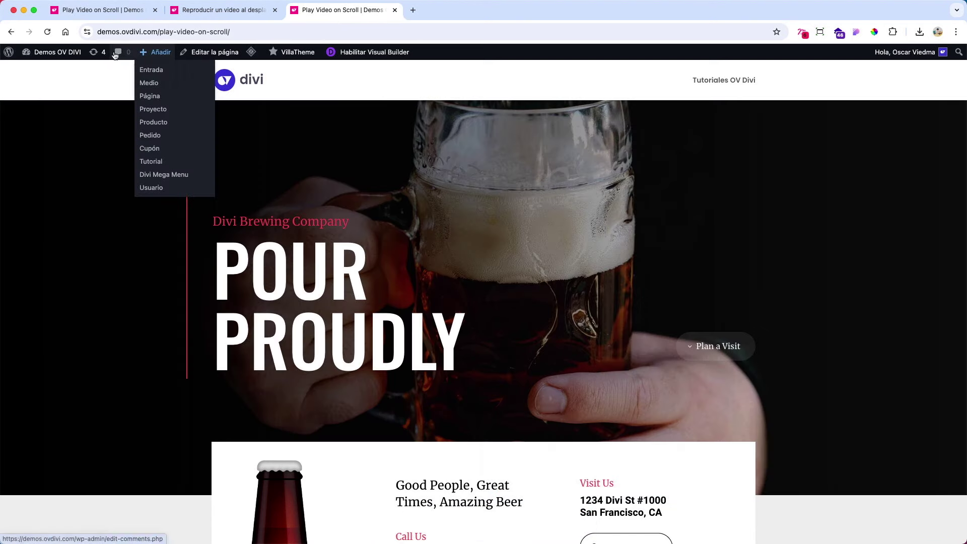
click(47, 31)
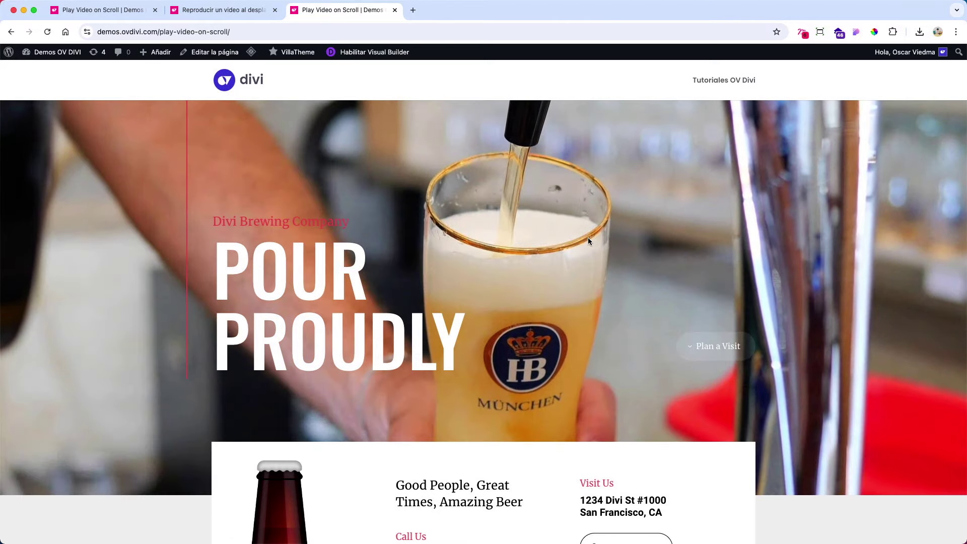
scroll(587, 238, down, 5)
scroll(629, 271, up, 5)
scroll(627, 271, down, 10)
scroll(609, 264, up, 10)
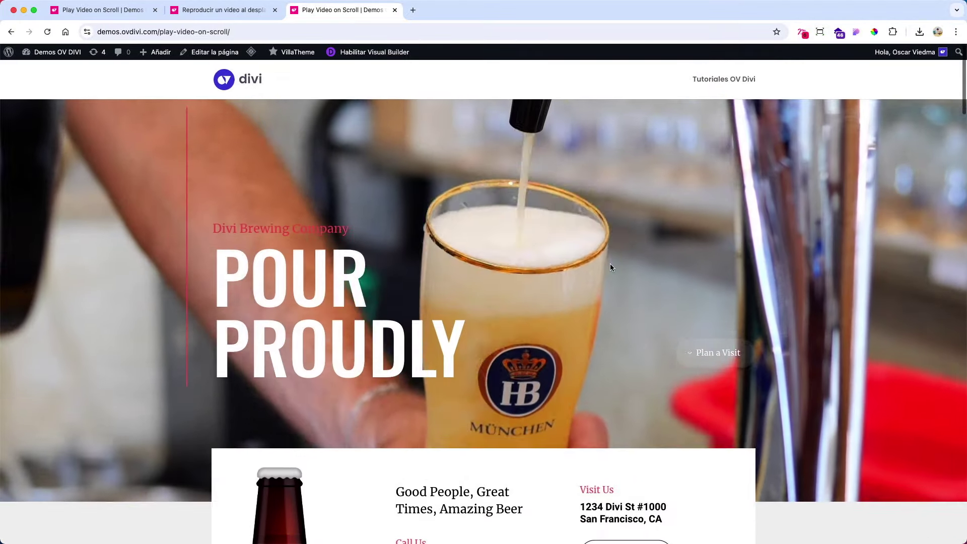
scroll(380, 234, down, 1)
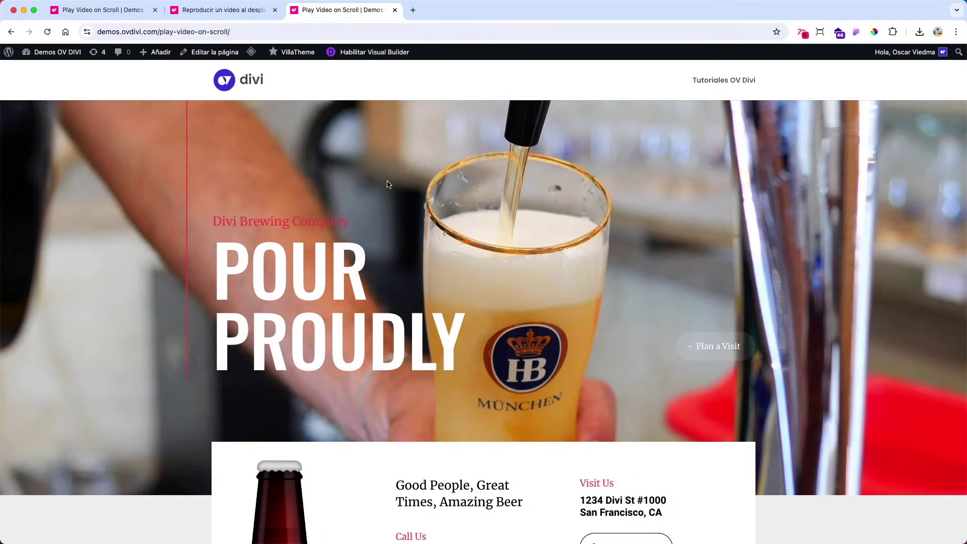
scroll(518, 201, down, 1)
scroll(517, 216, up, 1)
scroll(579, 244, down, 8)
scroll(577, 244, up, 8)
scroll(577, 246, down, 8)
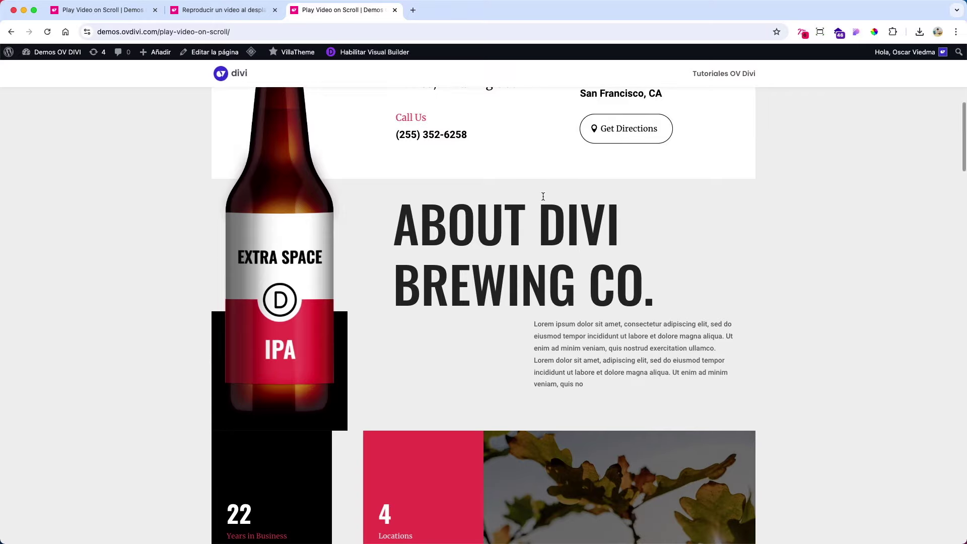
scroll(552, 204, up, 8)
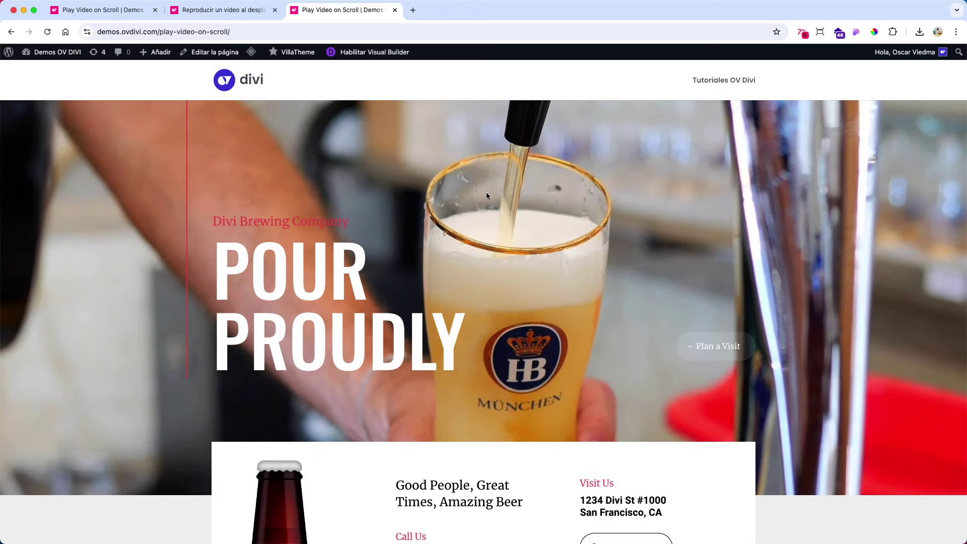
scroll(484, 222, down, 4)
scroll(485, 233, up, 4)
scroll(487, 242, down, 8)
scroll(486, 241, up, 8)
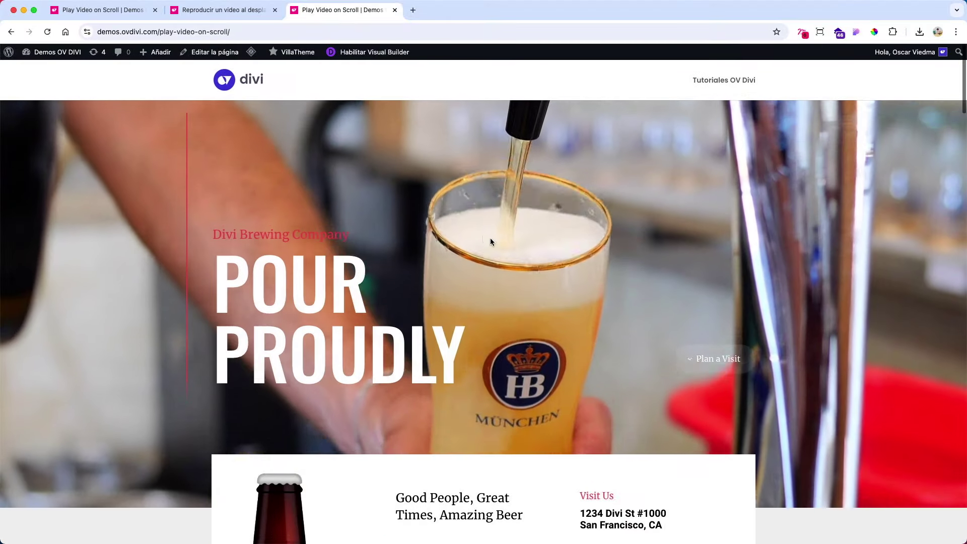
click(132, 11)
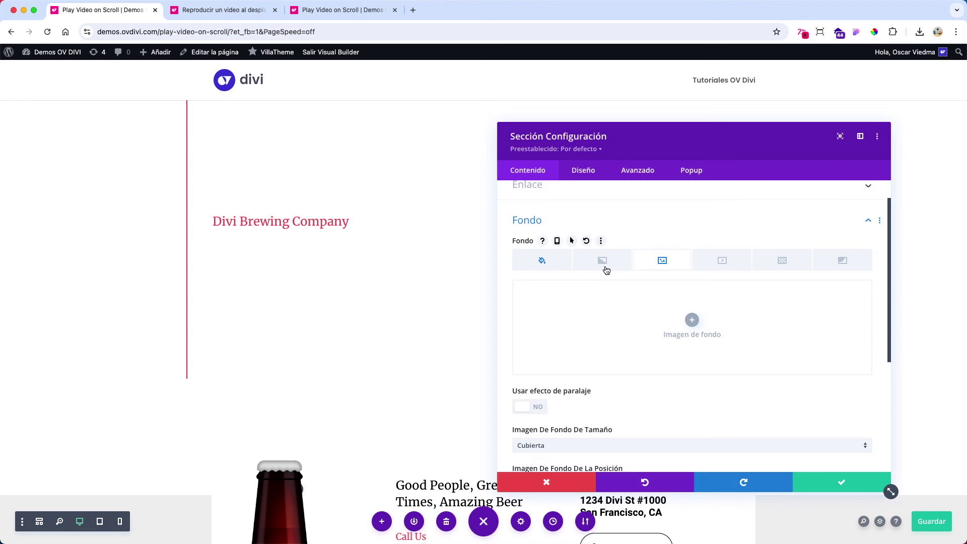
click(335, 18)
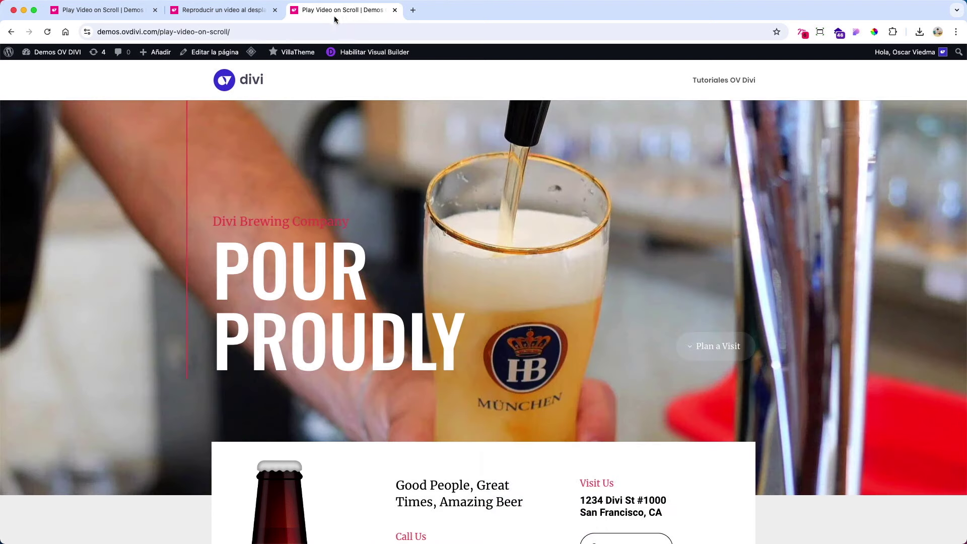
drag(254, 257, 326, 288)
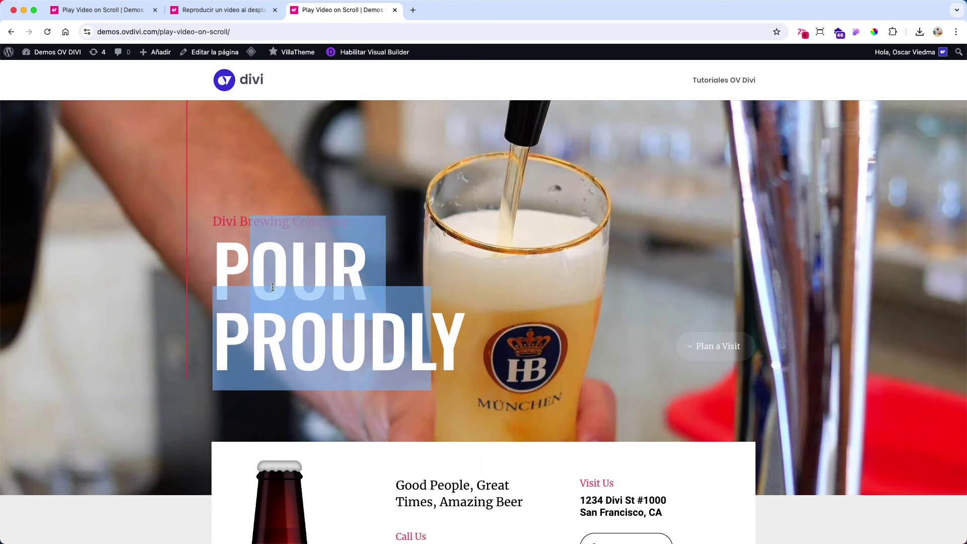
In the builder, set the header section's top padding to 100vh and save the page.
click(136, 11)
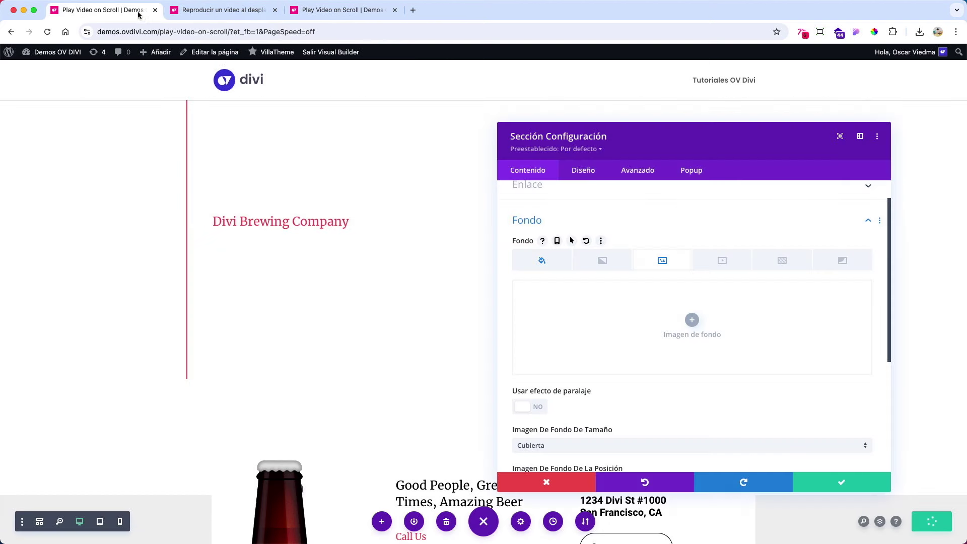
click(583, 171)
click(580, 308)
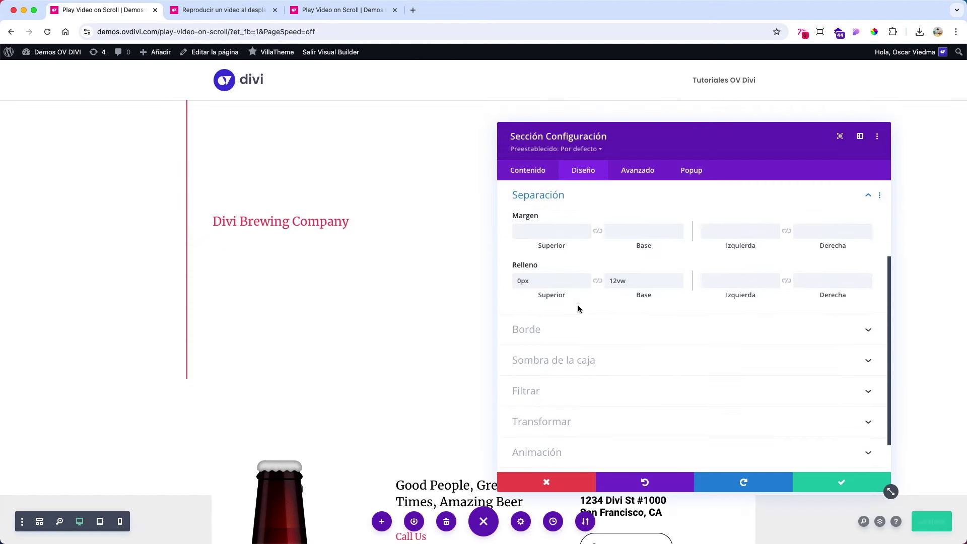
click(561, 282)
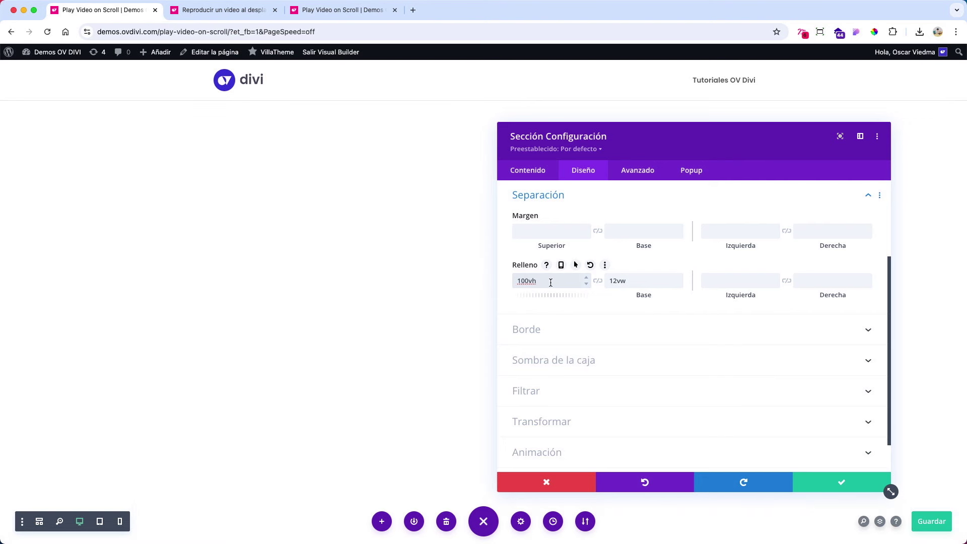
click(932, 522)
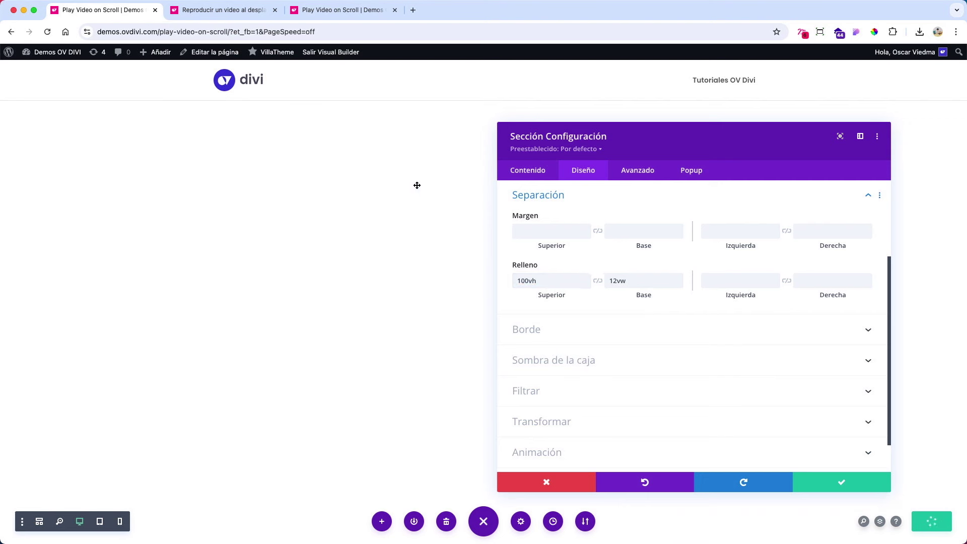
Reload the published page and examine the video's playback while scrolling from the header to the sections below and back.
click(255, 20)
click(322, 17)
click(47, 31)
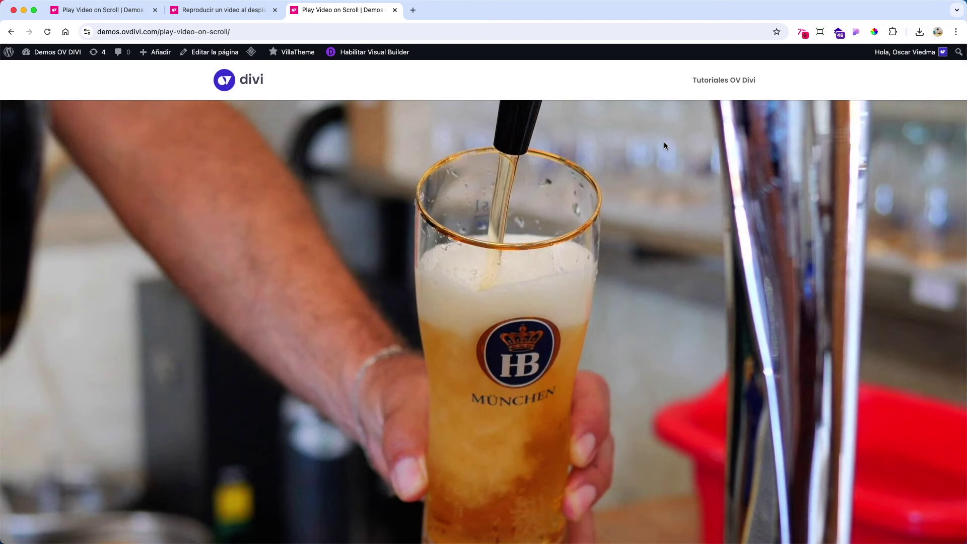
scroll(677, 368, down, 5)
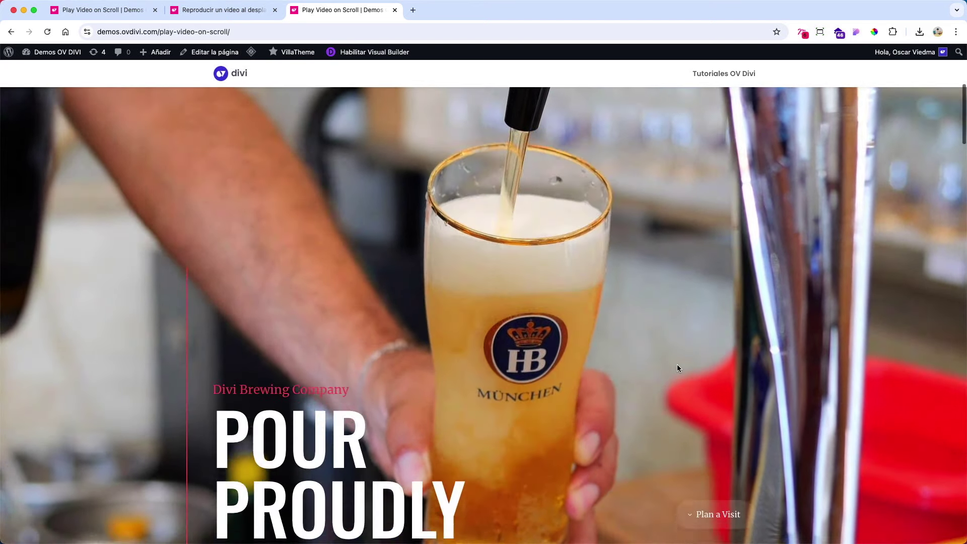
scroll(677, 368, down, 8)
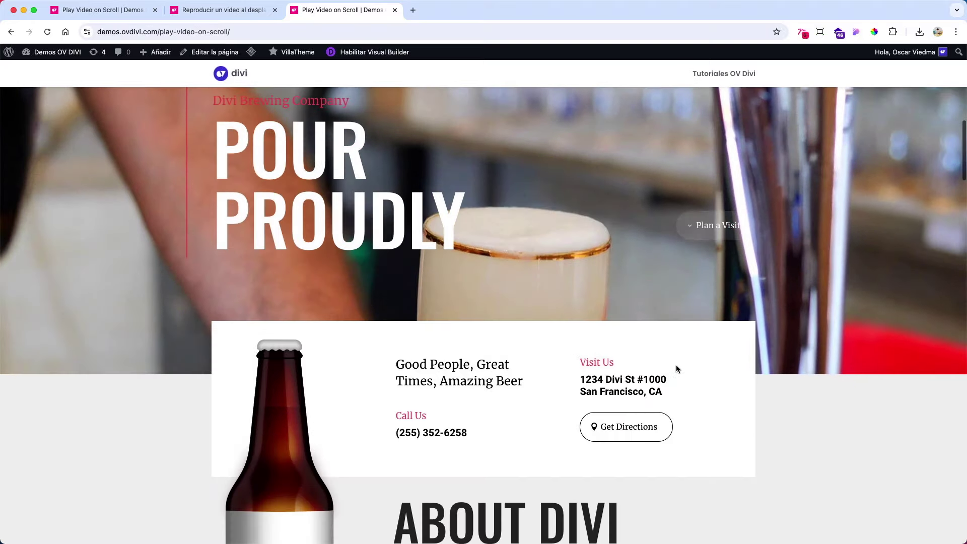
scroll(513, 302, down, 8)
scroll(513, 302, up, 20)
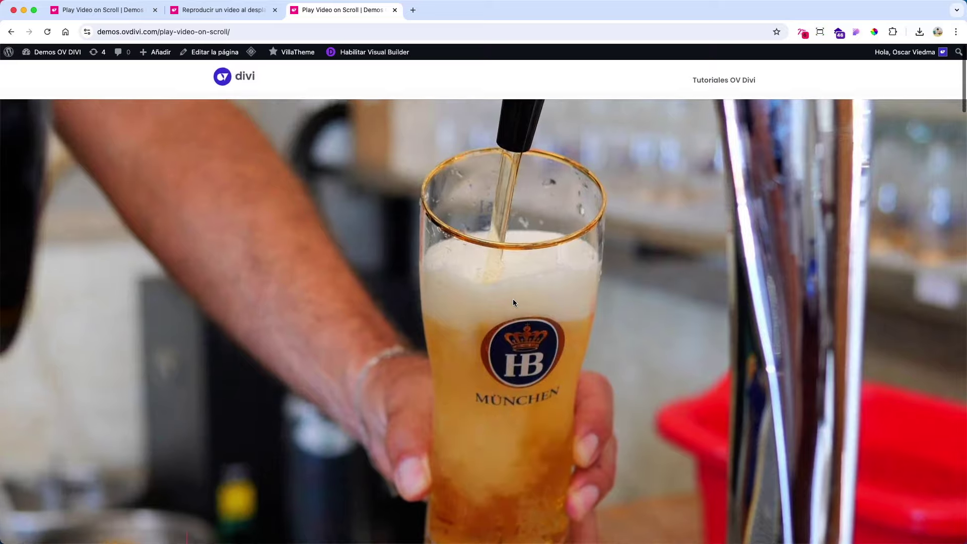
scroll(514, 302, down, 20)
scroll(514, 303, up, 20)
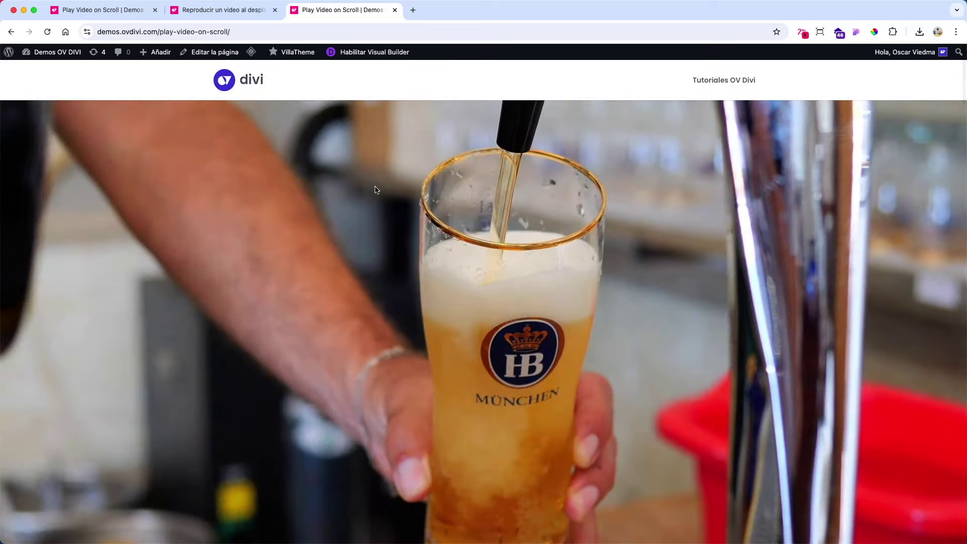
Return to the builder and review the header section's top and bottom padding values.
click(124, 16)
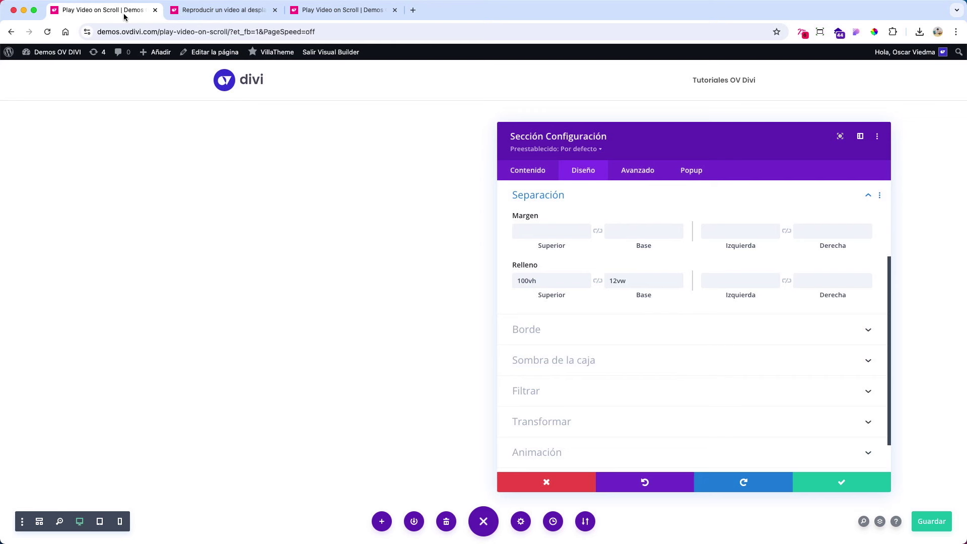
double_click(624, 282)
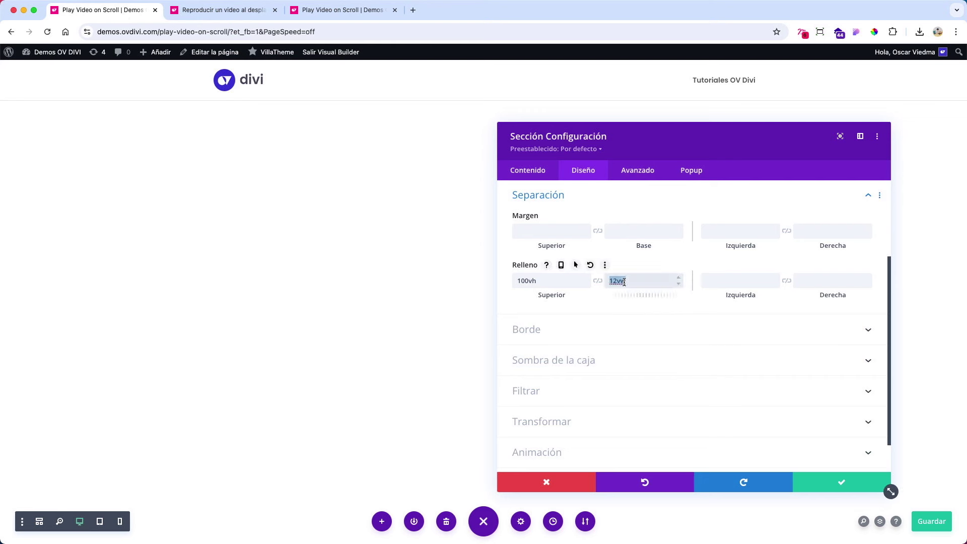
double_click(542, 280)
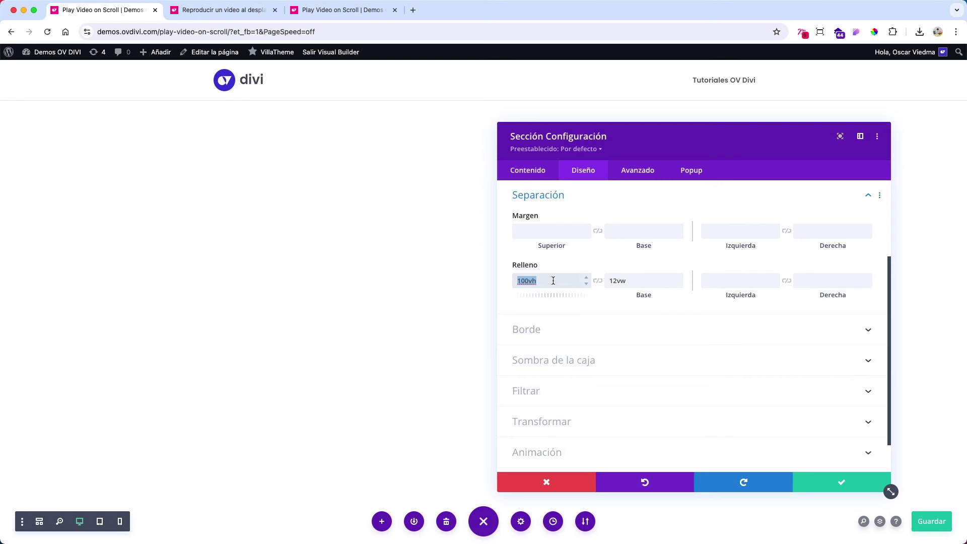
Add a background gradient to the header section and set its starting stop to fully transparent black, rgba(0,0,0,0).
click(542, 174)
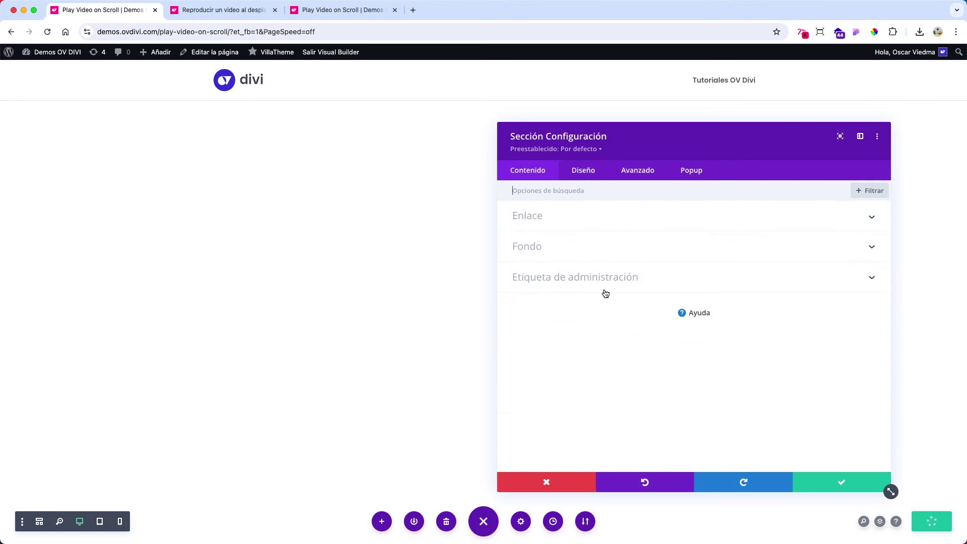
click(579, 247)
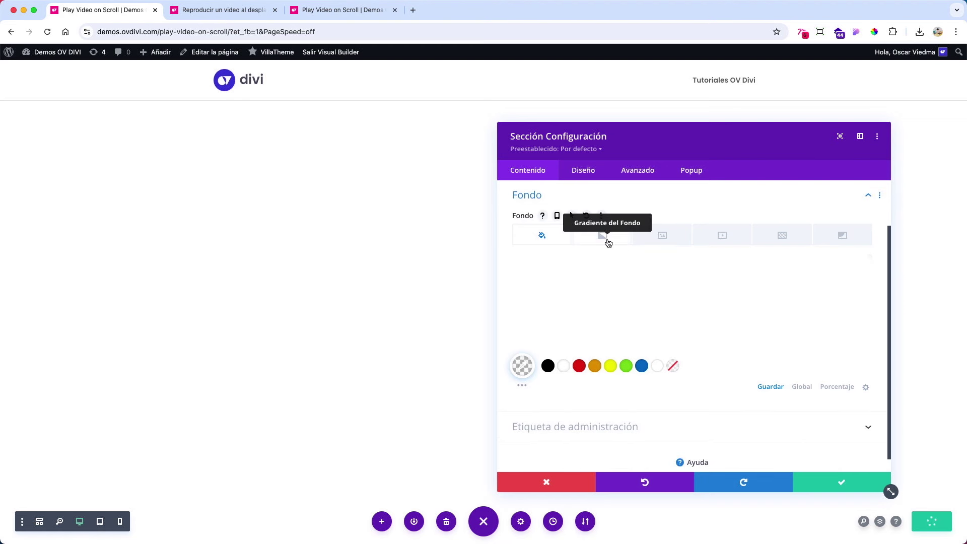
click(604, 241)
click(691, 320)
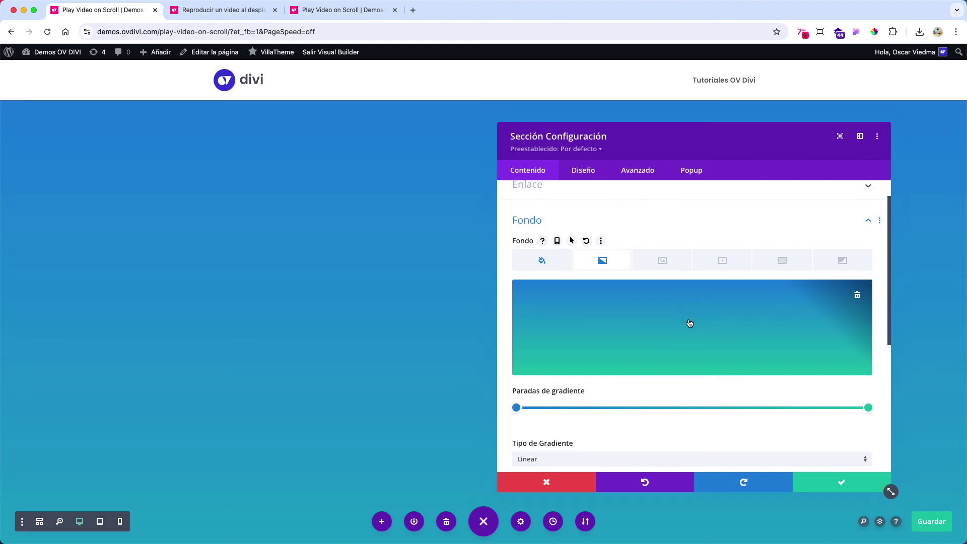
click(516, 407)
click(548, 390)
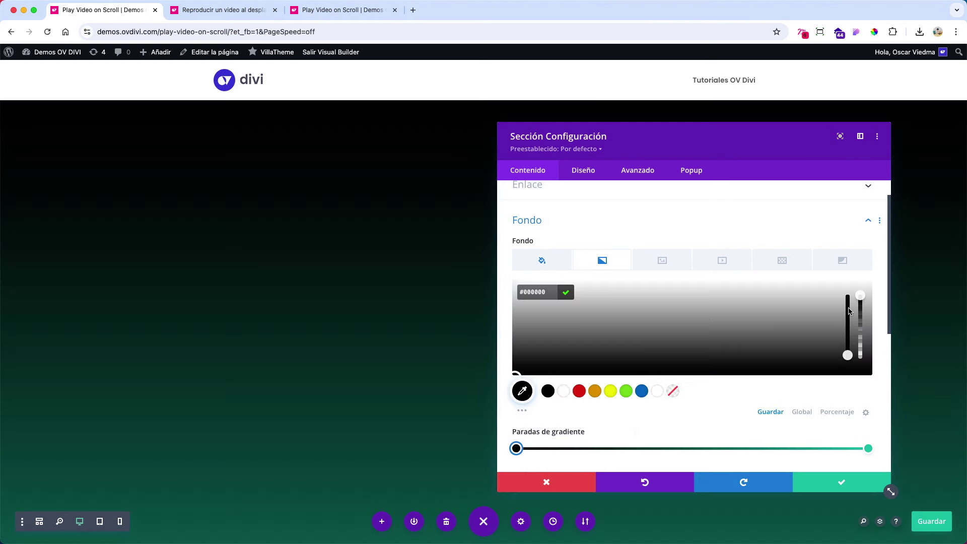
drag(860, 297, 863, 376)
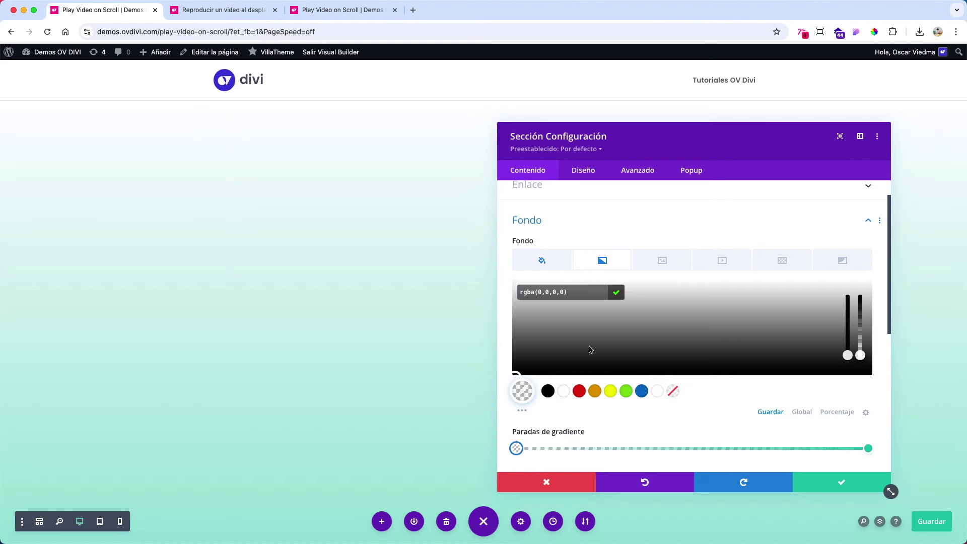
click(683, 418)
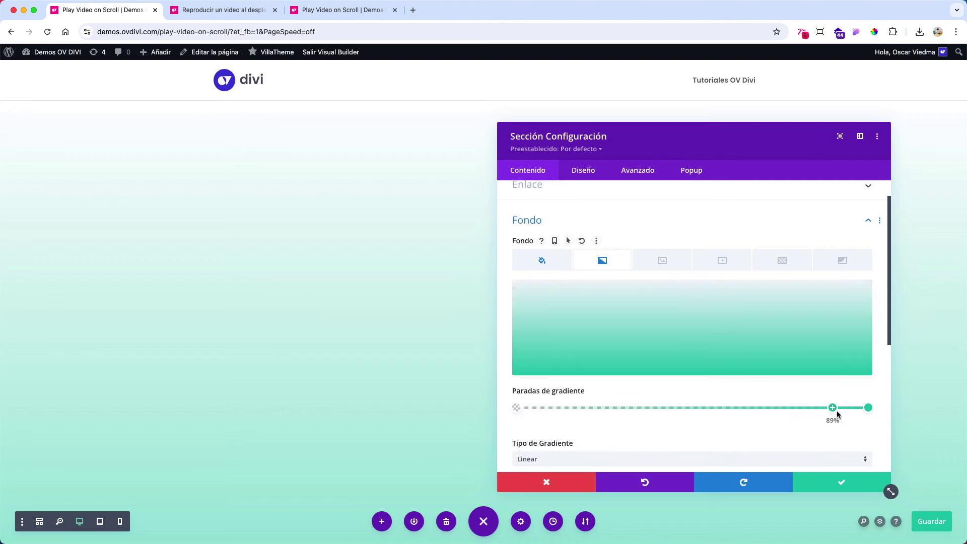
Set the gradient's end stop to black at 95% opacity, rgba(0,0,0,0.95), and save the page.
click(868, 408)
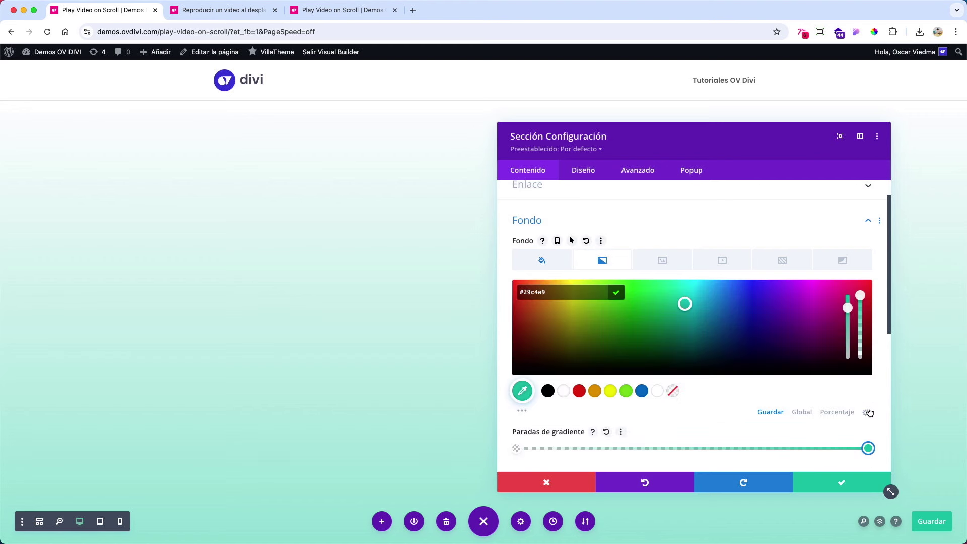
click(549, 391)
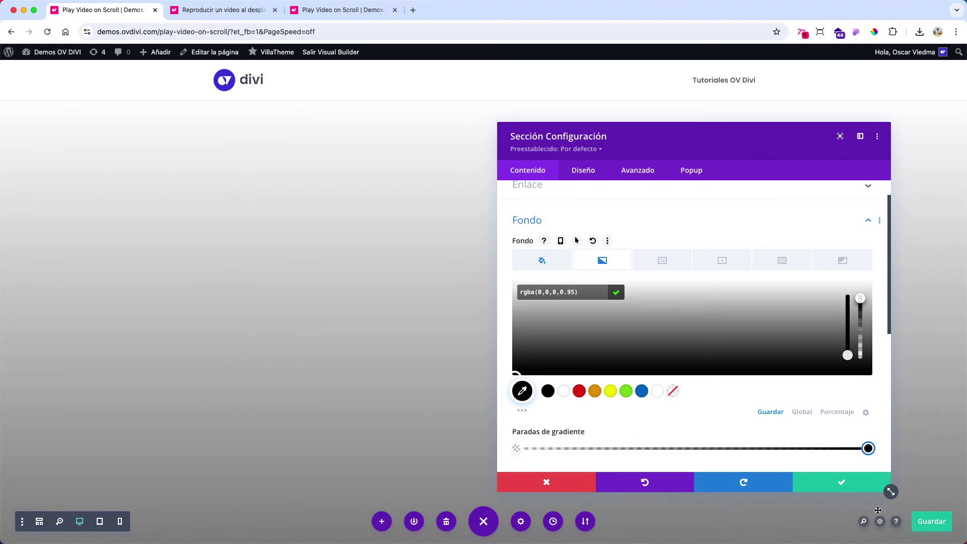
click(928, 524)
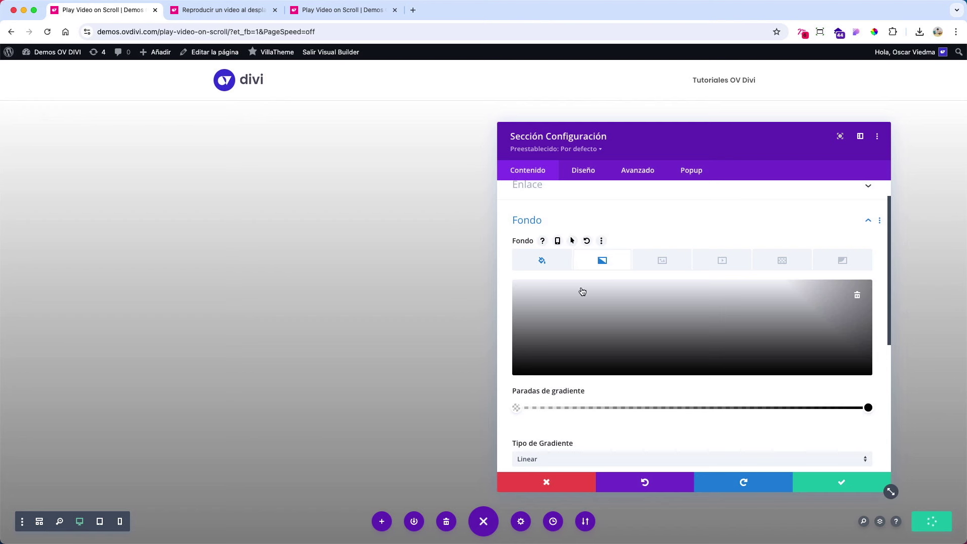
Reload the published page and examine how the dark gradient covers the beer video while scrolling through the header.
click(336, 17)
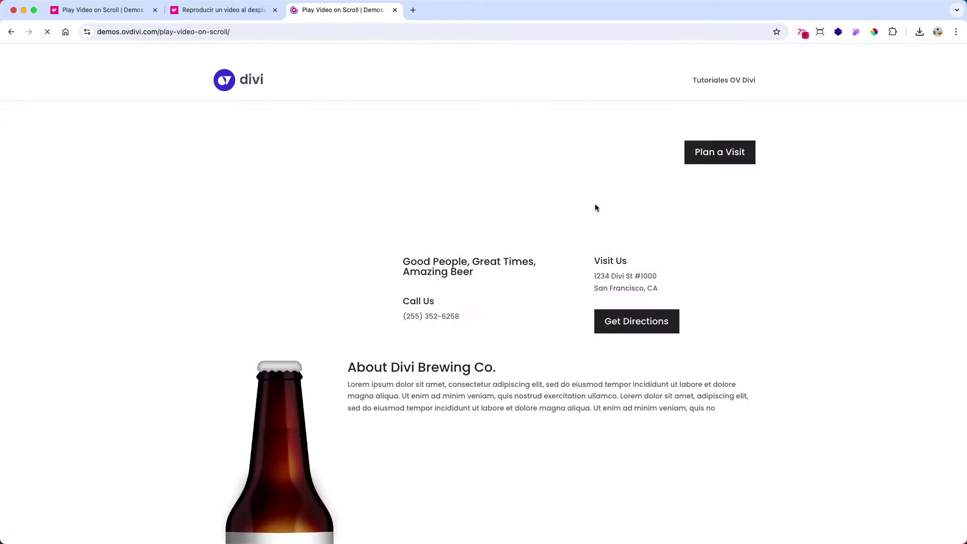
scroll(606, 239, down, 10)
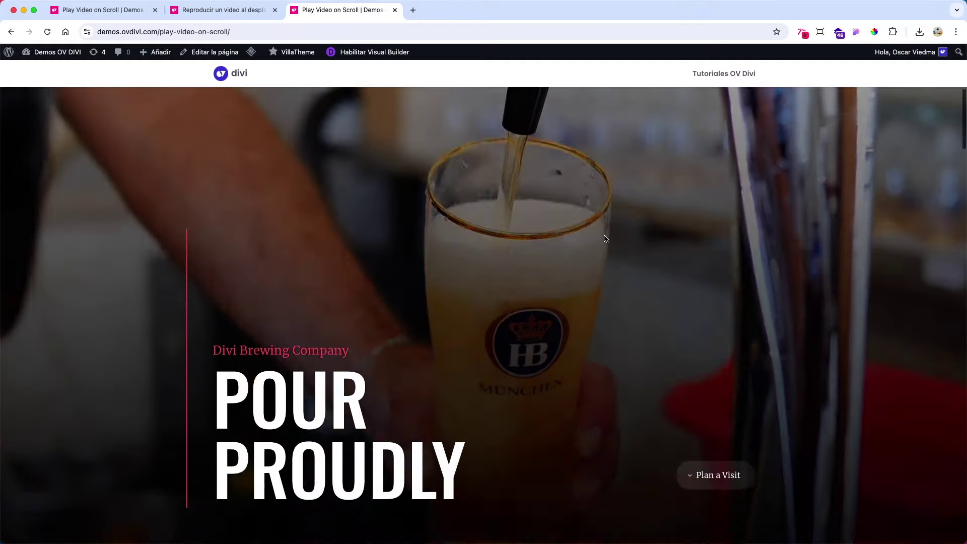
scroll(603, 234, up, 10)
scroll(603, 235, down, 5)
scroll(603, 240, up, 5)
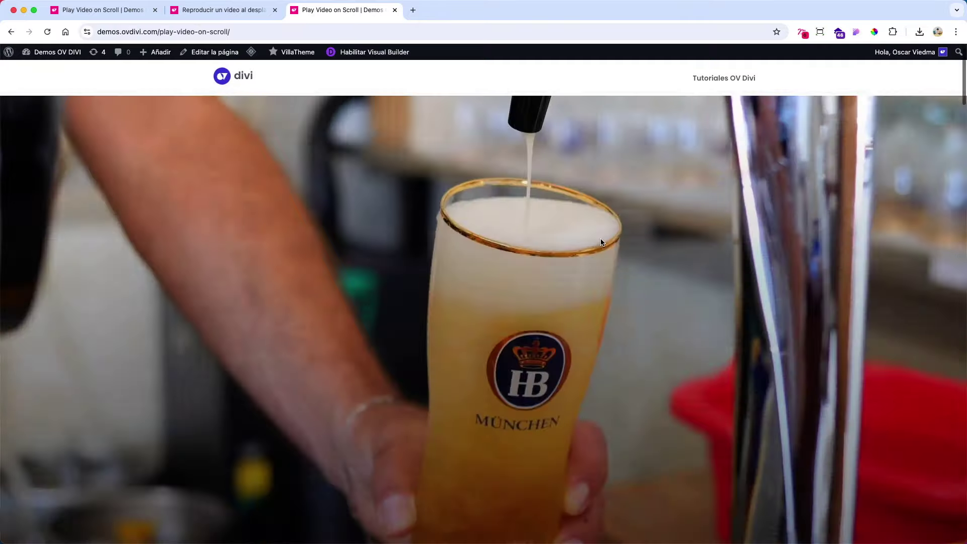
In the builder, shift the header gradient's transparent stop to about a third of its length and save the page.
click(119, 14)
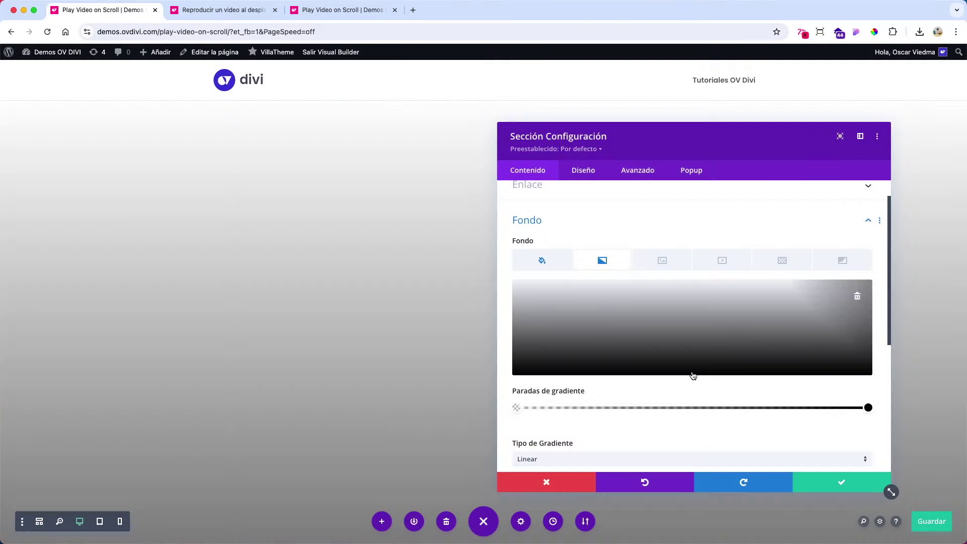
drag(517, 409, 617, 413)
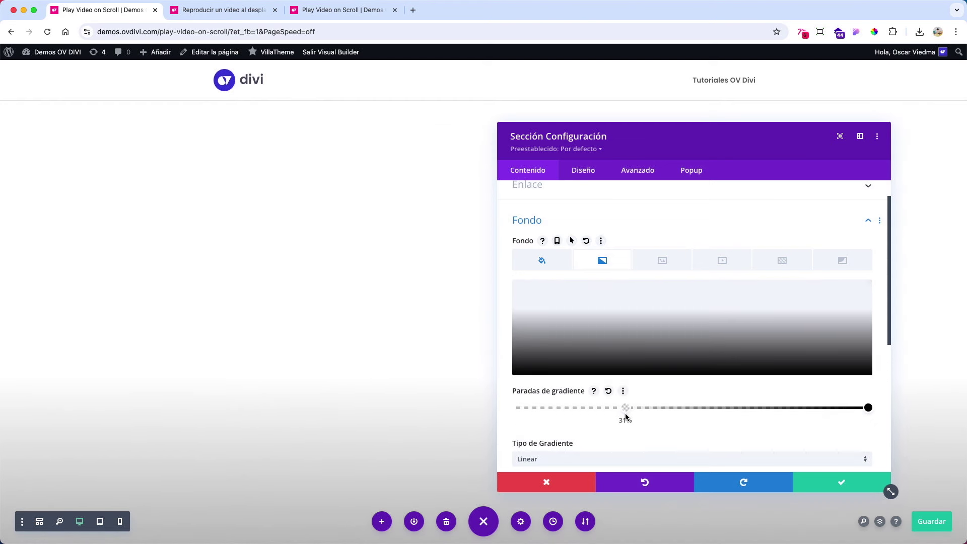
drag(635, 414, 638, 413)
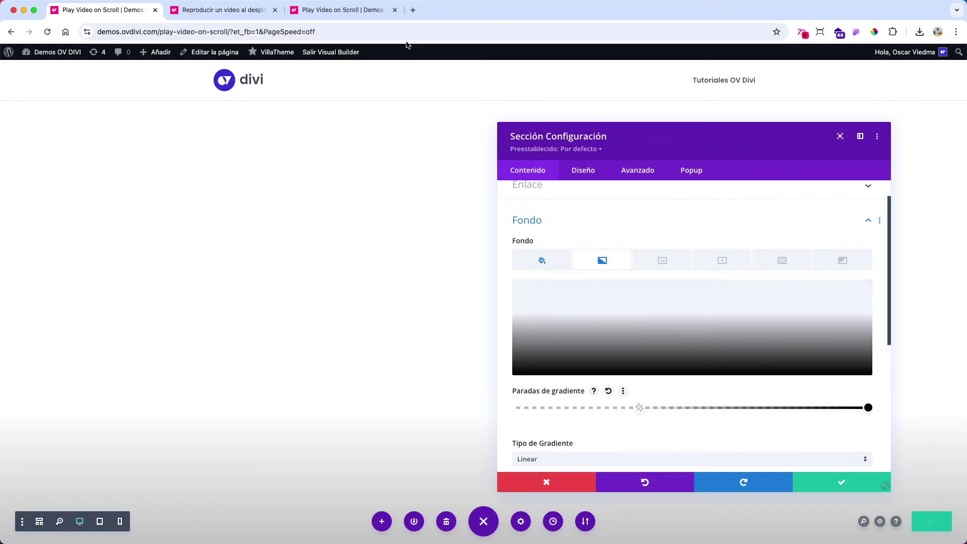
Reload the published page and check where the shifted gradient begins to darken the video while scrolling.
click(354, 12)
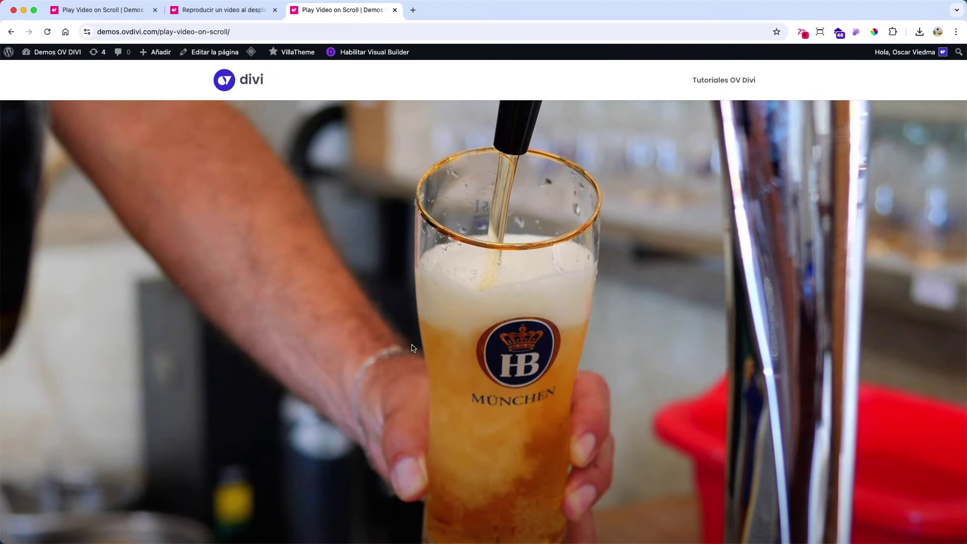
scroll(615, 329, down, 5)
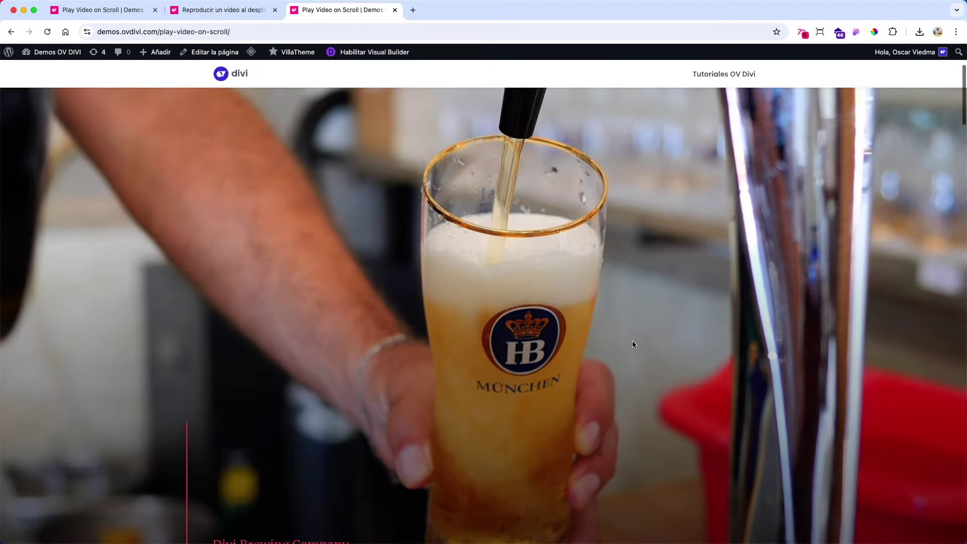
scroll(633, 342, up, 5)
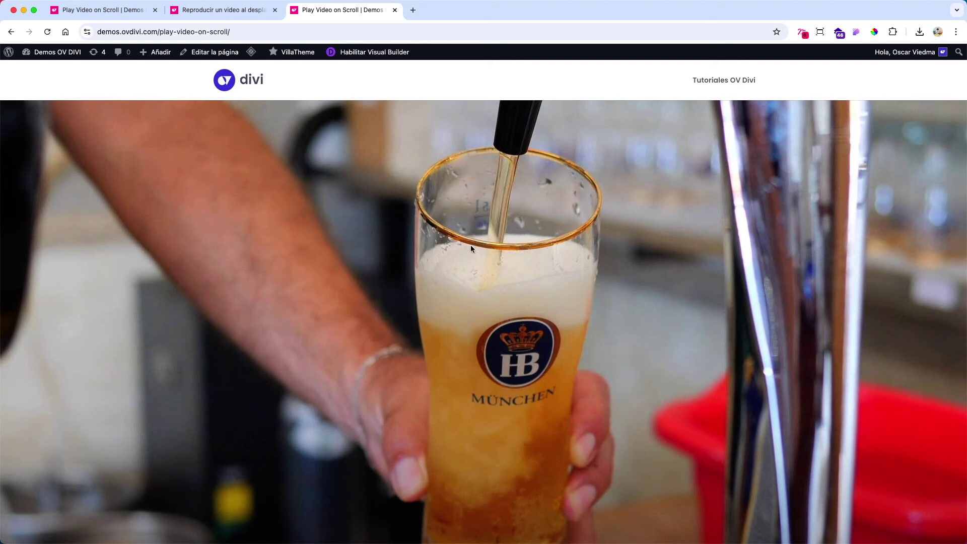
Accept the header section's settings, set the Seccion Video Fondo section's saturation filter to 120%, and save the page.
click(122, 19)
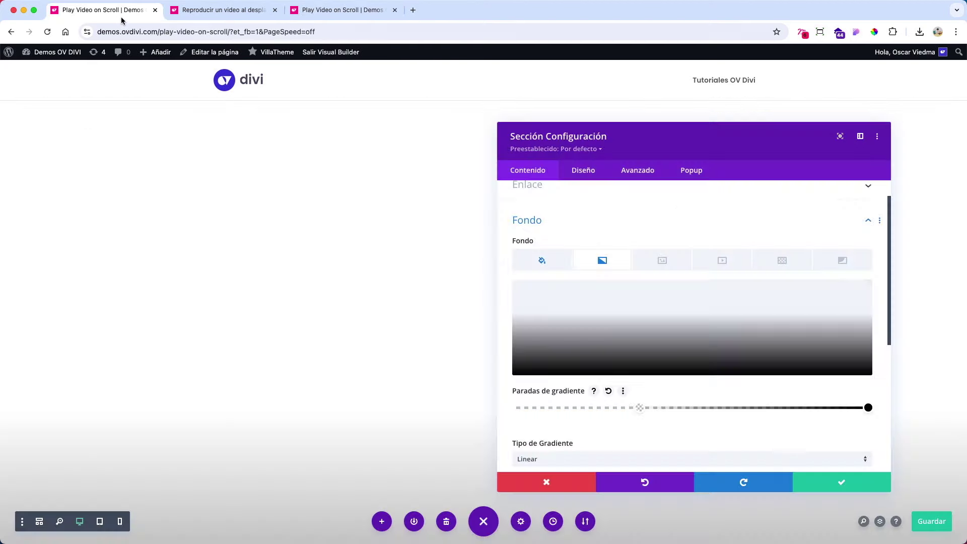
click(819, 478)
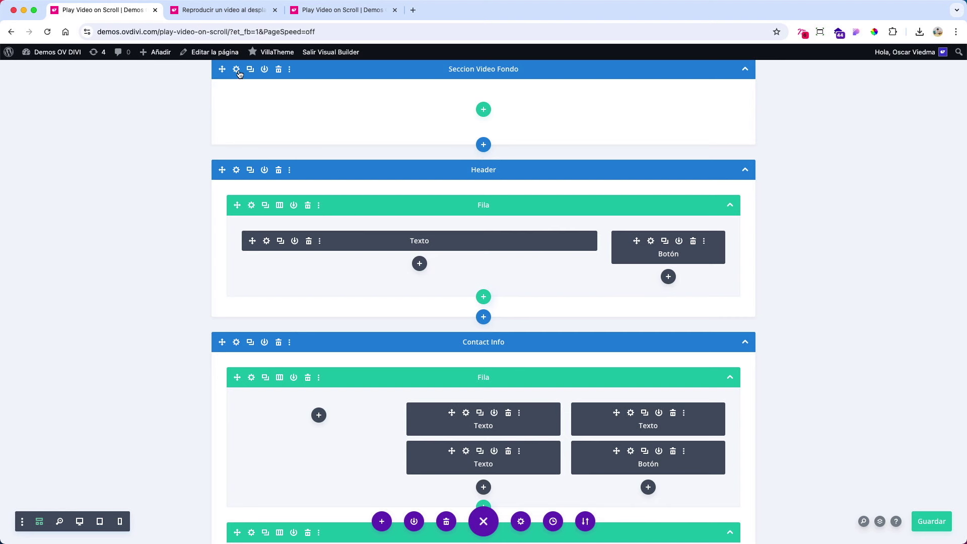
click(237, 70)
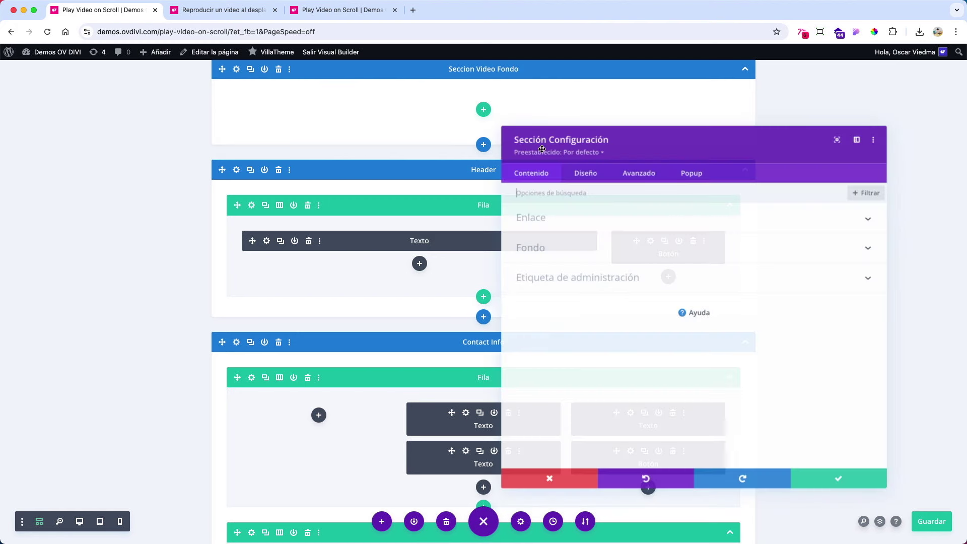
click(580, 173)
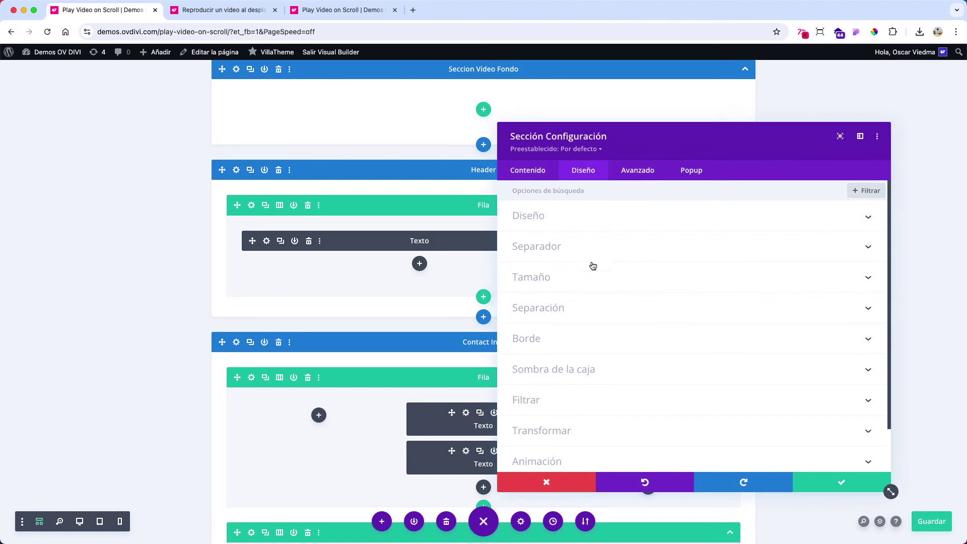
click(581, 404)
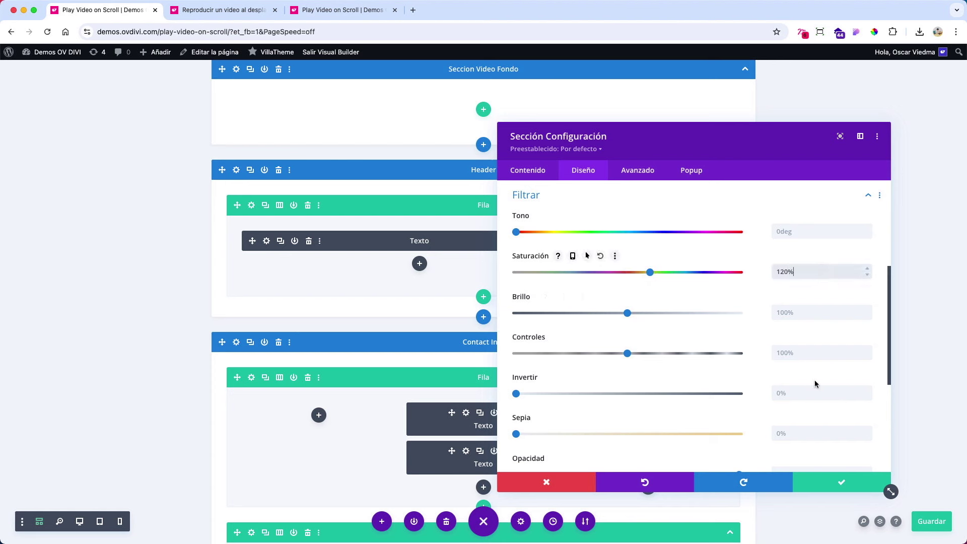
click(932, 519)
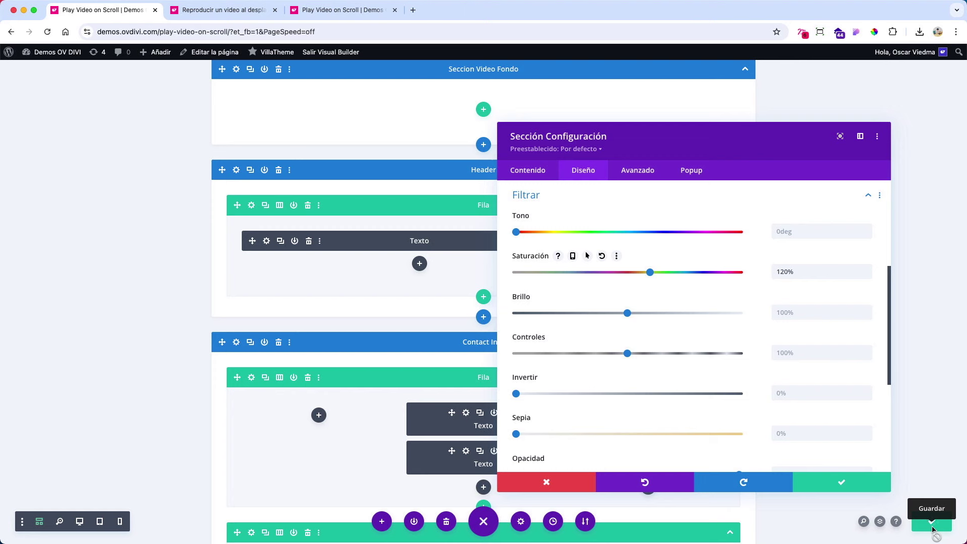
Reload the published page and examine the video's colours, gradient overlay and scroll playback from the header down to the footer and back.
click(347, 10)
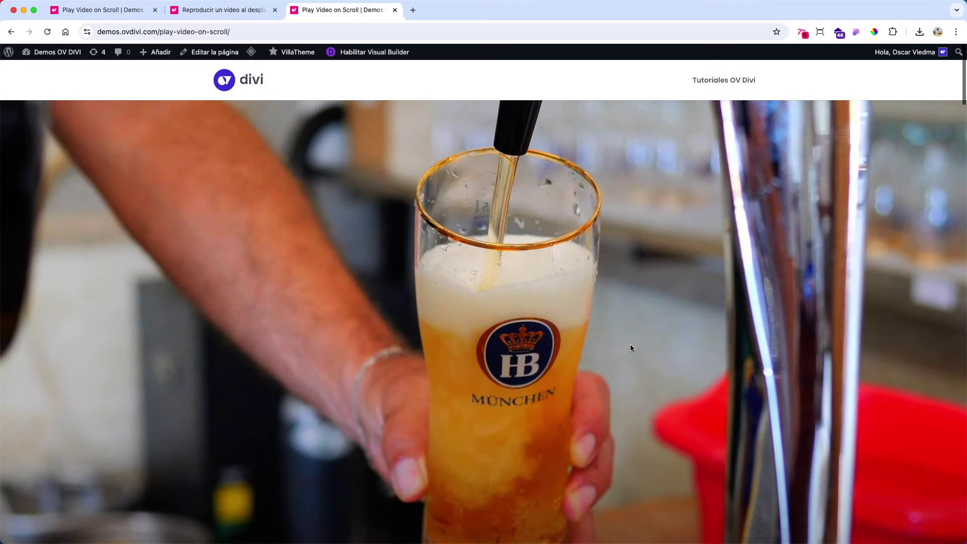
scroll(630, 345, down, 5)
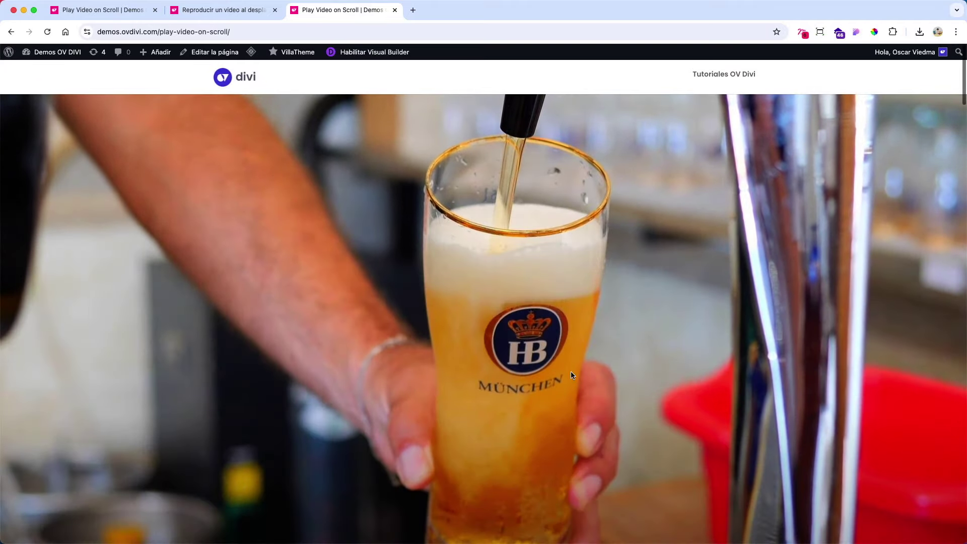
scroll(571, 374, up, 2)
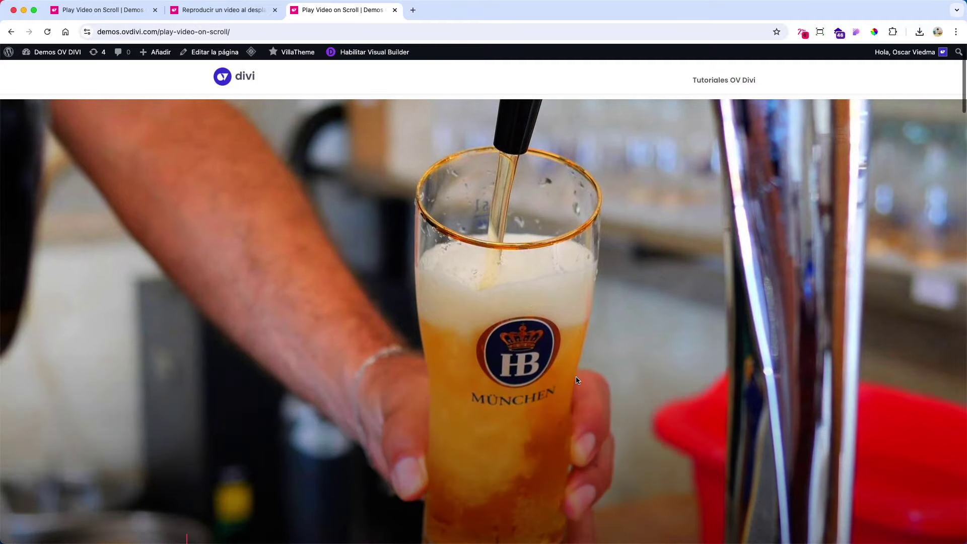
scroll(575, 380, down, 10)
scroll(575, 381, up, 10)
scroll(575, 381, down, 20)
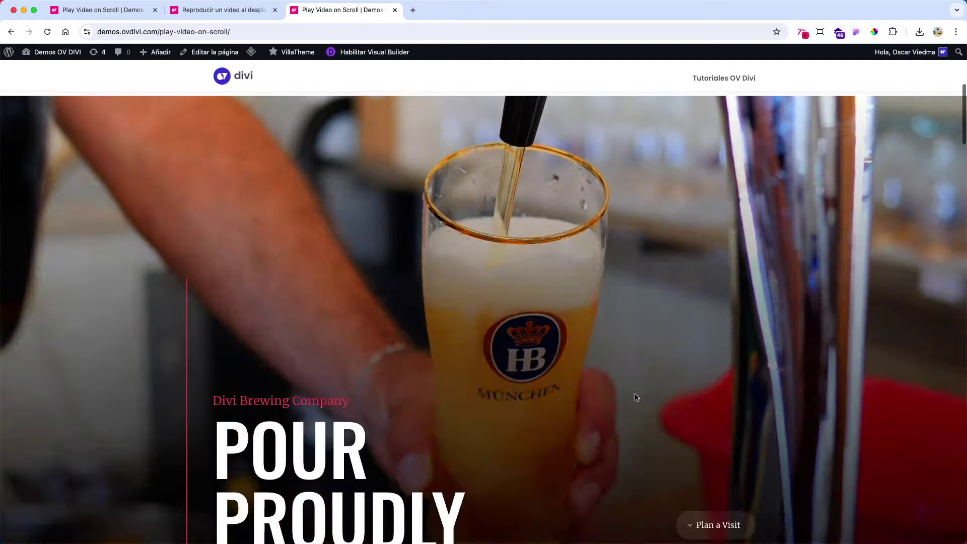
scroll(634, 397, up, 20)
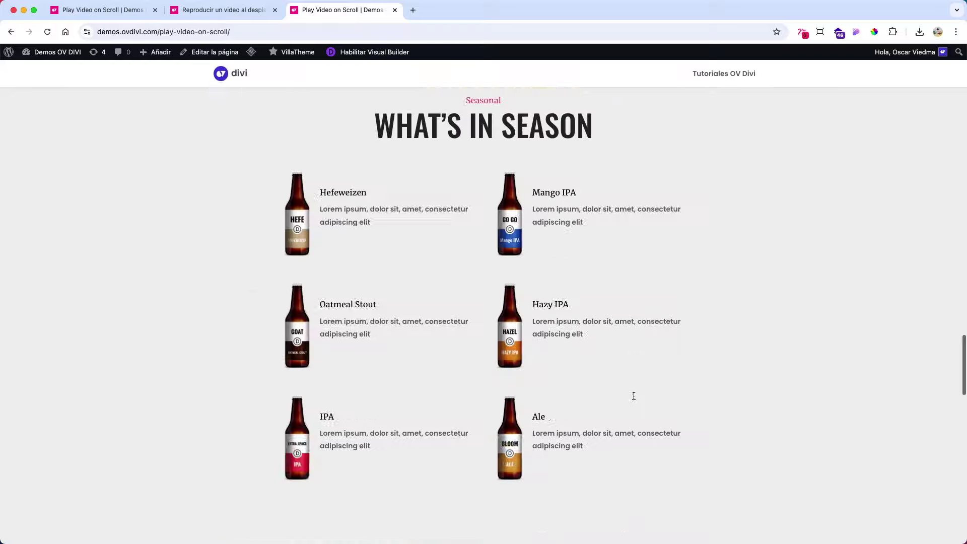
scroll(638, 346, down, 8)
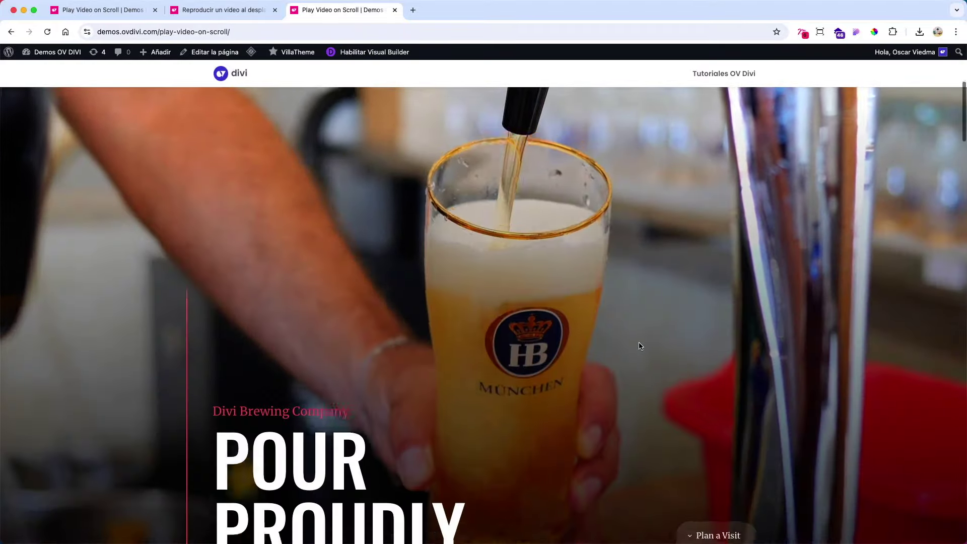
scroll(639, 345, up, 8)
scroll(788, 336, down, 5)
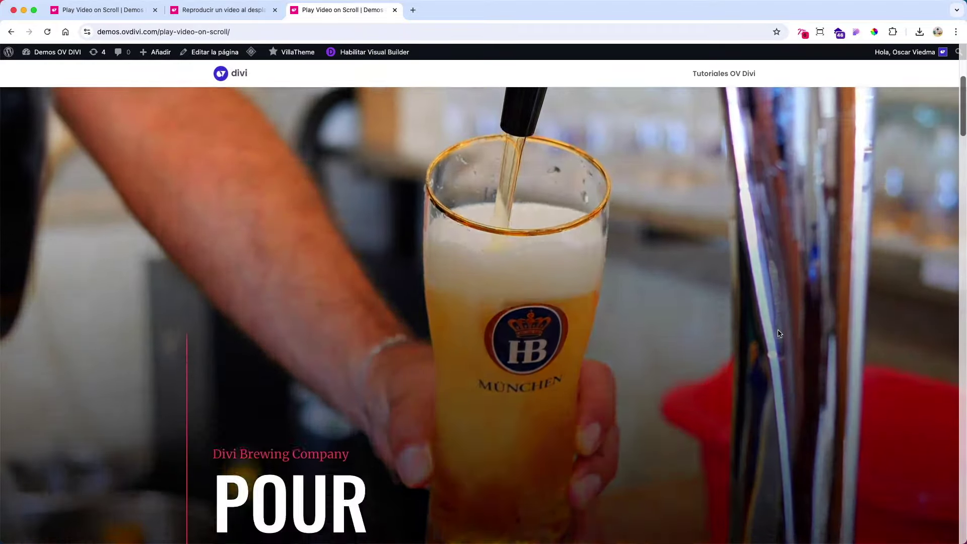
scroll(648, 358, down, 5)
scroll(649, 359, down, 20)
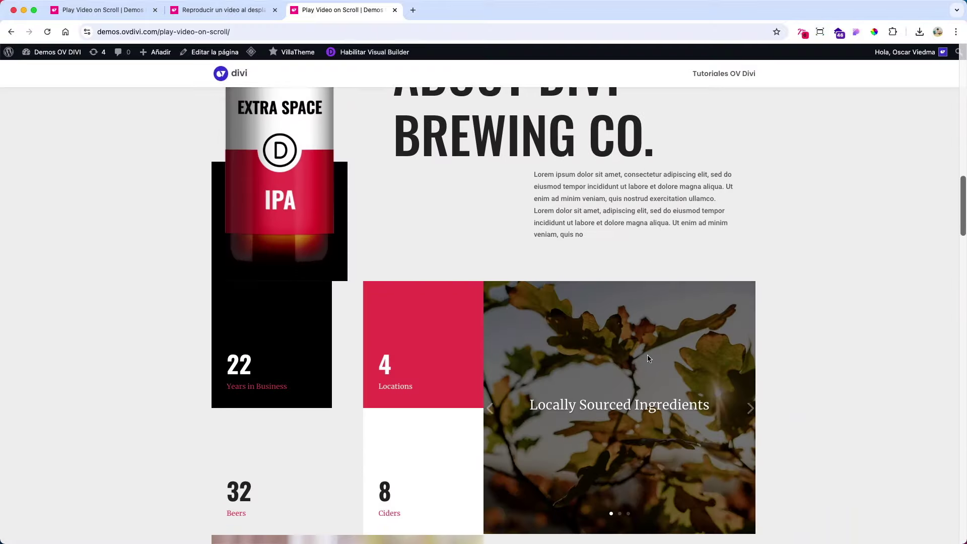
scroll(647, 356, up, 20)
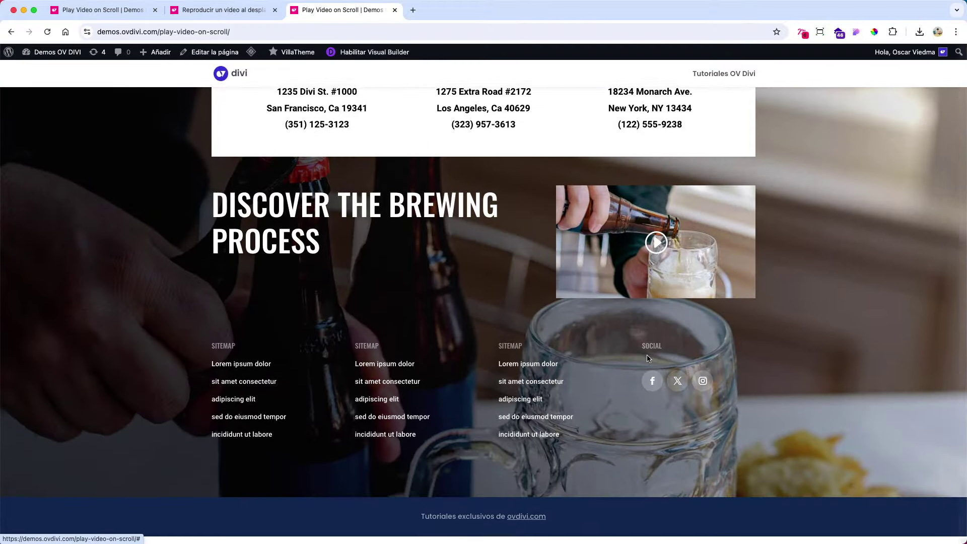
scroll(647, 358, up, 3)
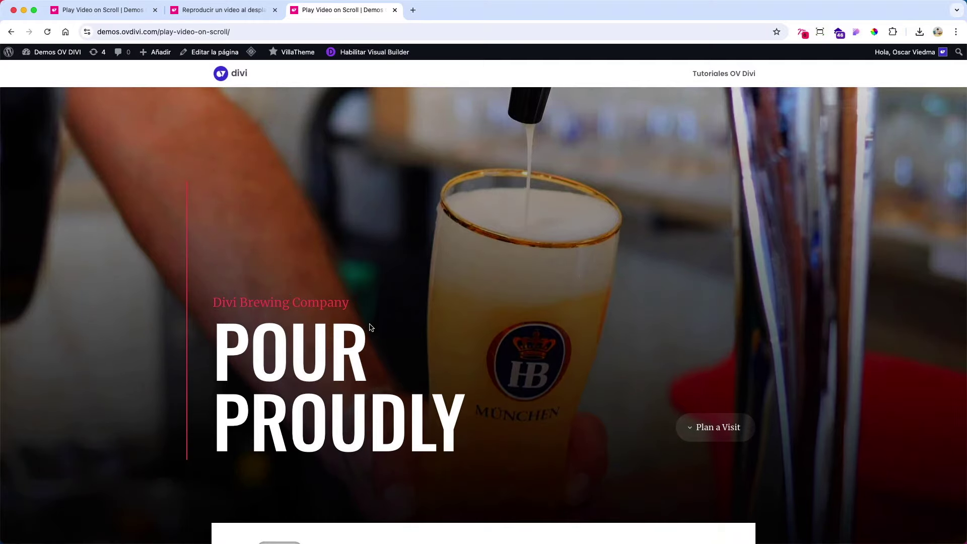
scroll(398, 335, down, 5)
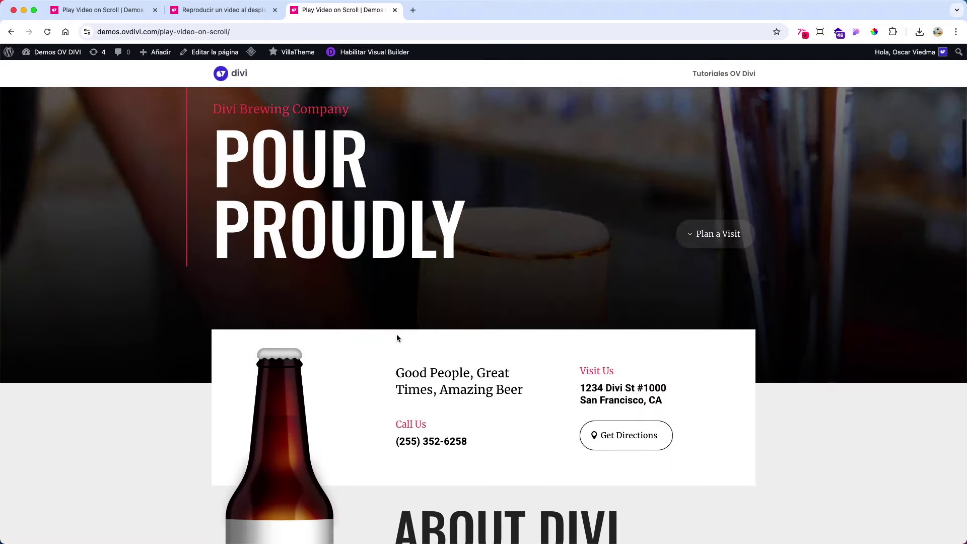
Examine how the header video plays and the gradient darkens behind the Pour Proudly heading while scrolling forward and back.
scroll(398, 334, up, 5)
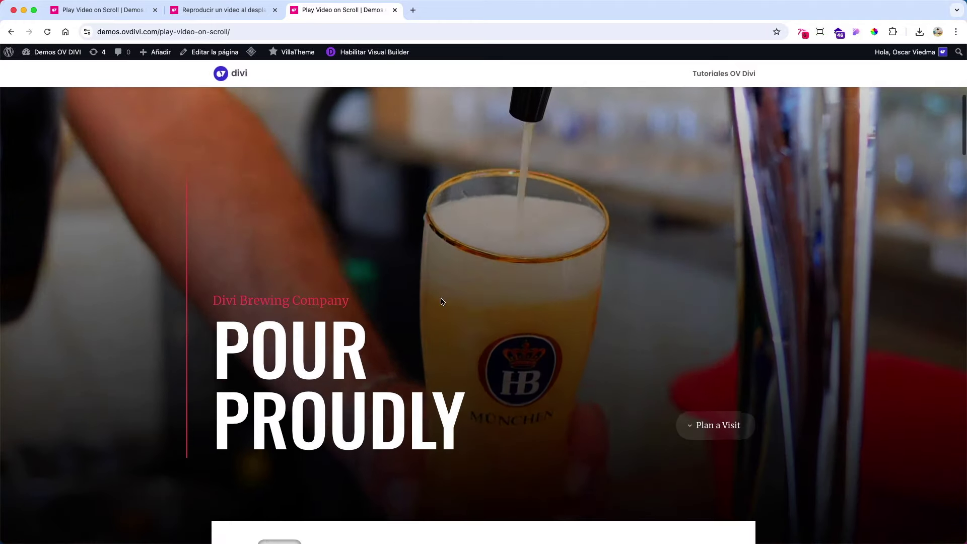
scroll(398, 348, down, 2)
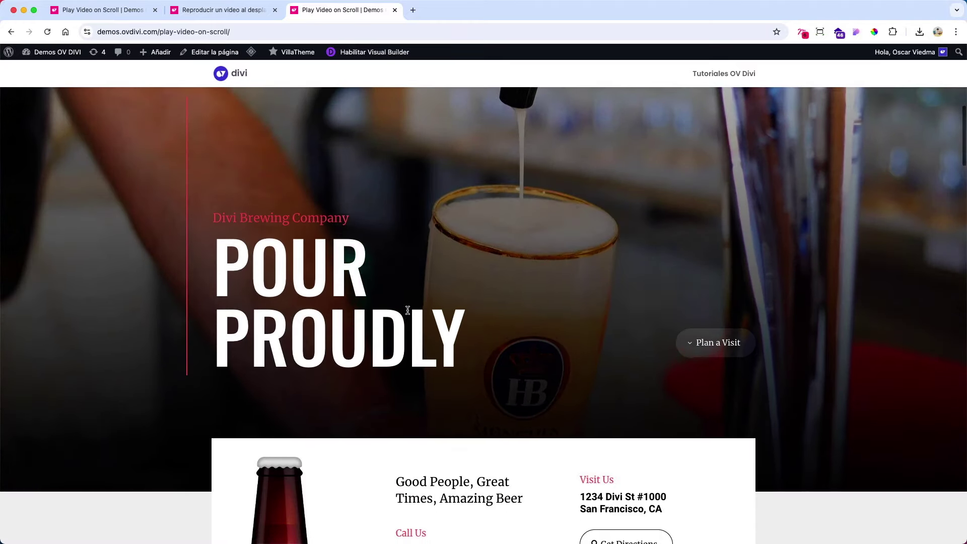
scroll(407, 312, down, 7)
scroll(406, 310, down, 5)
scroll(406, 312, up, 15)
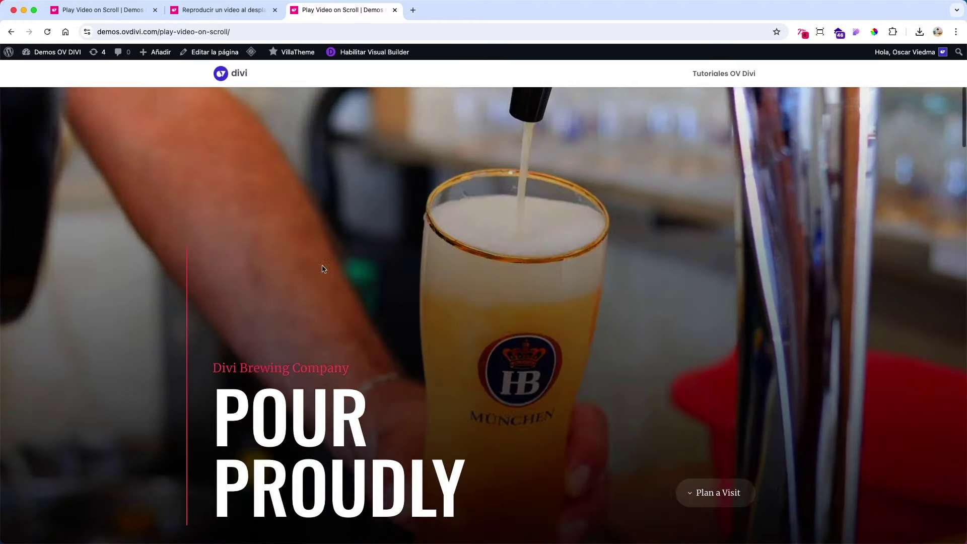
scroll(412, 335, up, 5)
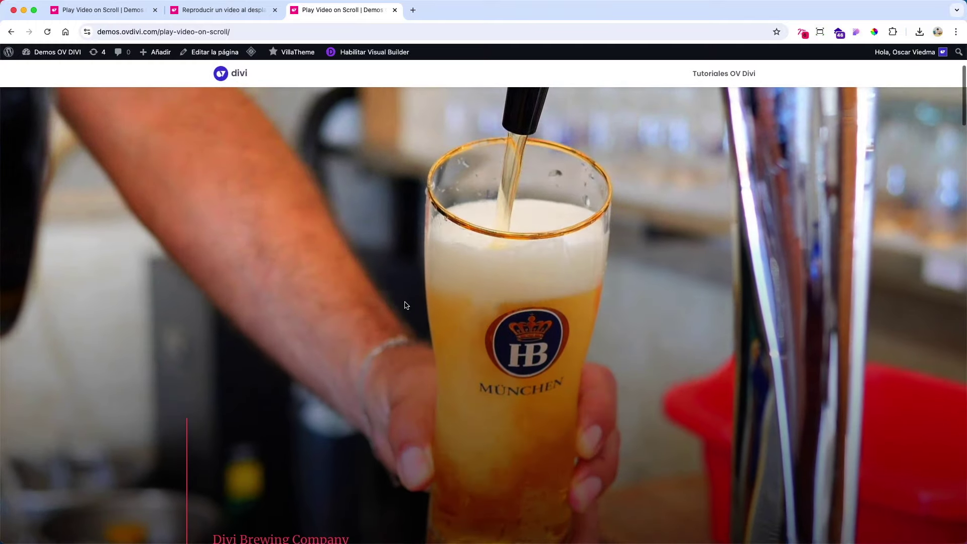
scroll(370, 278, down, 10)
scroll(365, 346, down, 7)
scroll(442, 346, up, 15)
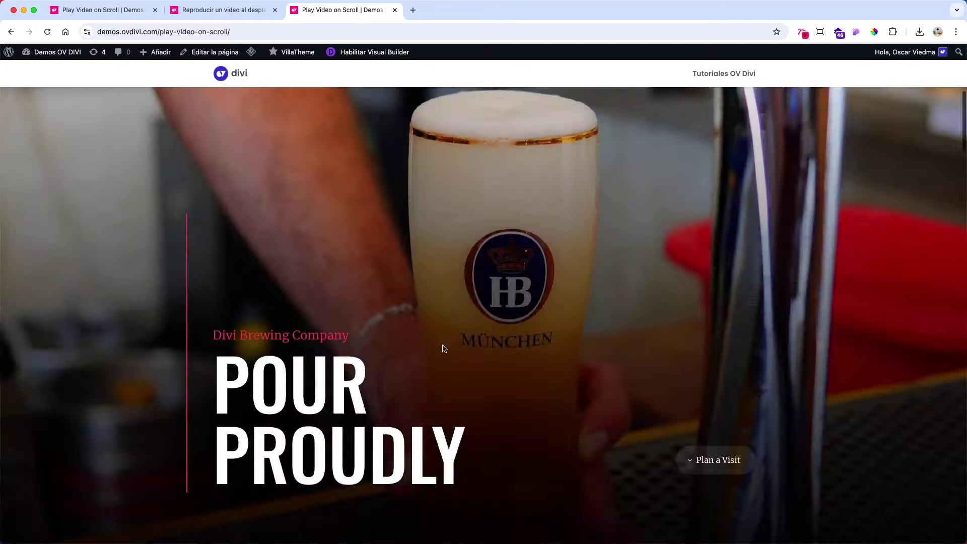
scroll(633, 337, down, 5)
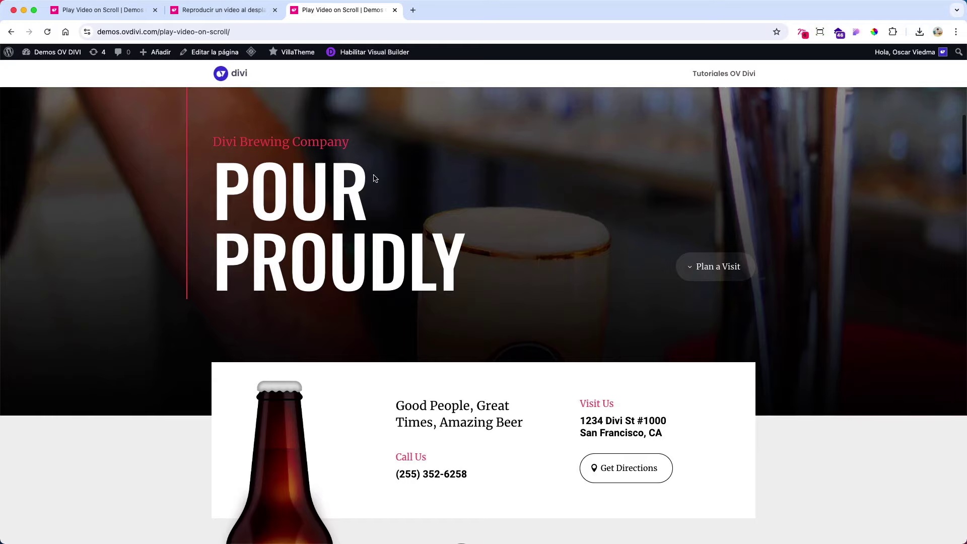
triple_click(449, 271)
click(648, 287)
scroll(647, 287, up, 5)
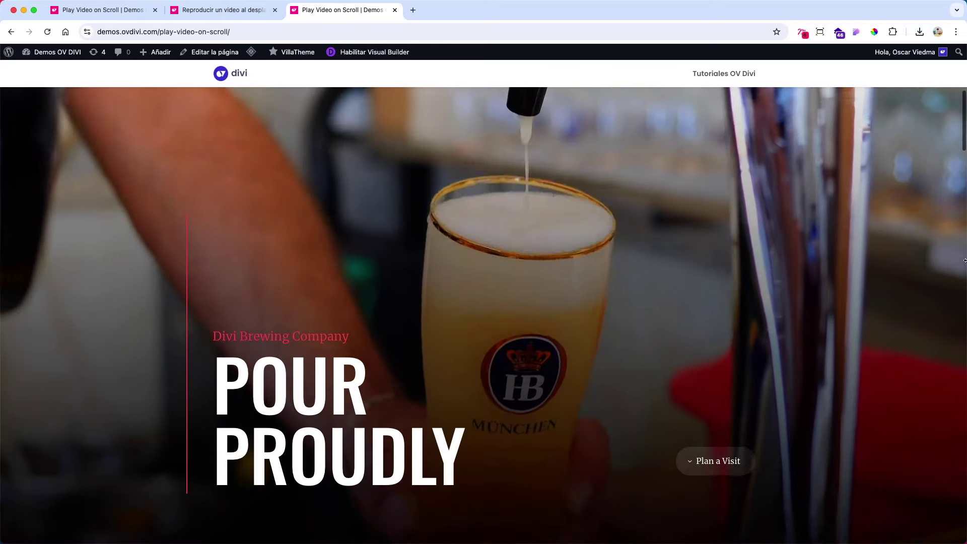
Narrow the browser window to phone width, check the page's responsive layout while scrolling, and restore the full width.
drag(754, 272, 249, 272)
scroll(182, 243, down, 7)
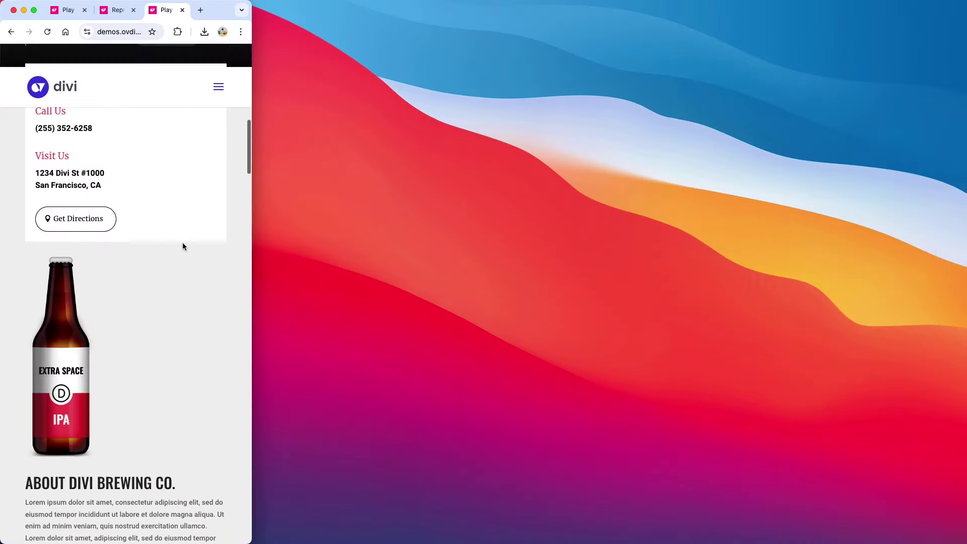
scroll(184, 247, up, 10)
scroll(183, 247, down, 15)
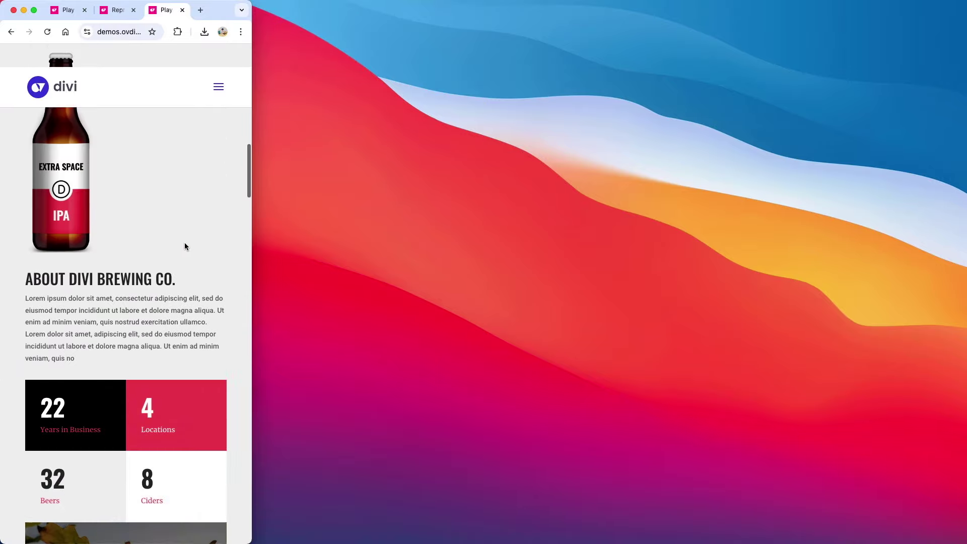
scroll(184, 247, up, 15)
drag(251, 321, 965, 339)
Check the header video's forward and reverse scroll playback again at full desktop width.
scroll(820, 345, down, 10)
scroll(817, 344, up, 10)
scroll(817, 345, down, 12)
scroll(818, 346, up, 12)
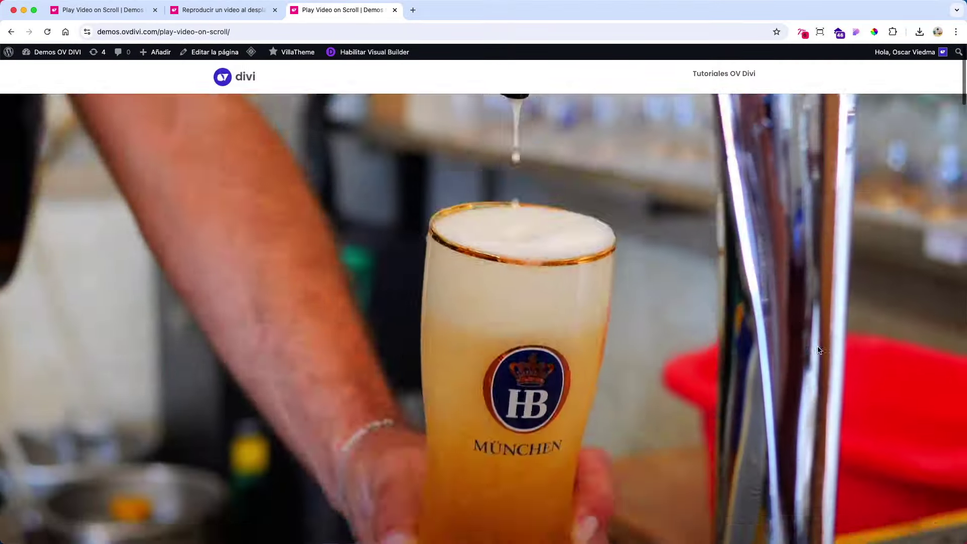
scroll(806, 322, down, 10)
scroll(803, 320, up, 10)
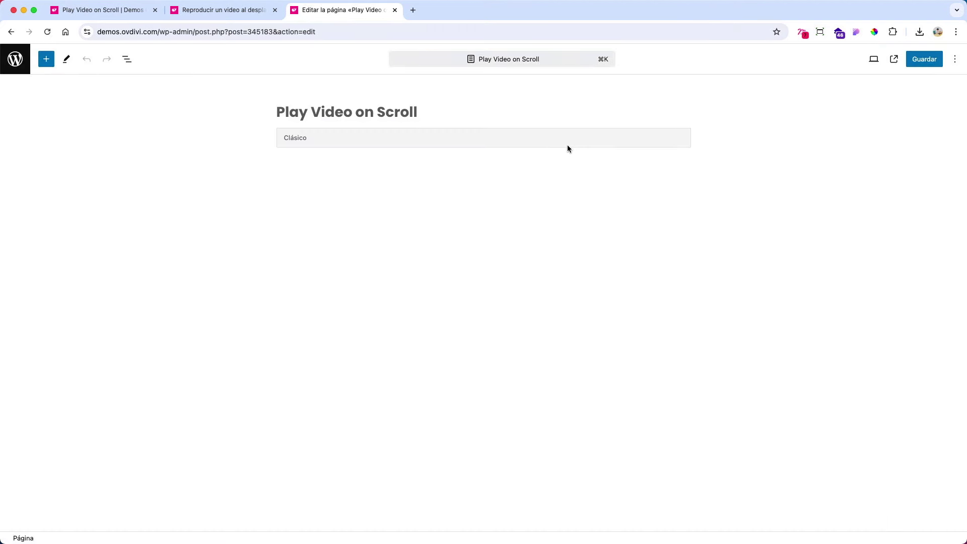
Change the Play Video on Scroll page's template to Blank Page and save the page.
click(893, 282)
click(902, 387)
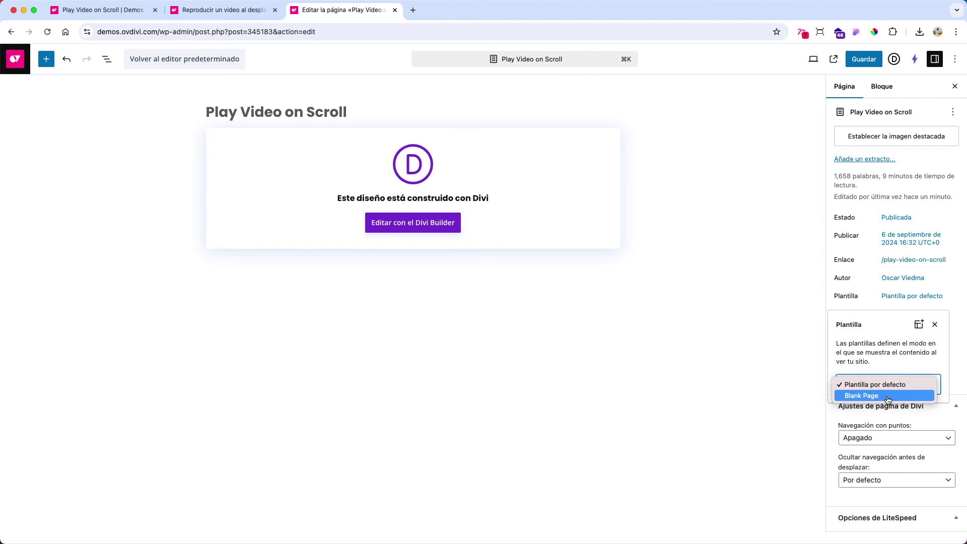
click(886, 395)
click(871, 60)
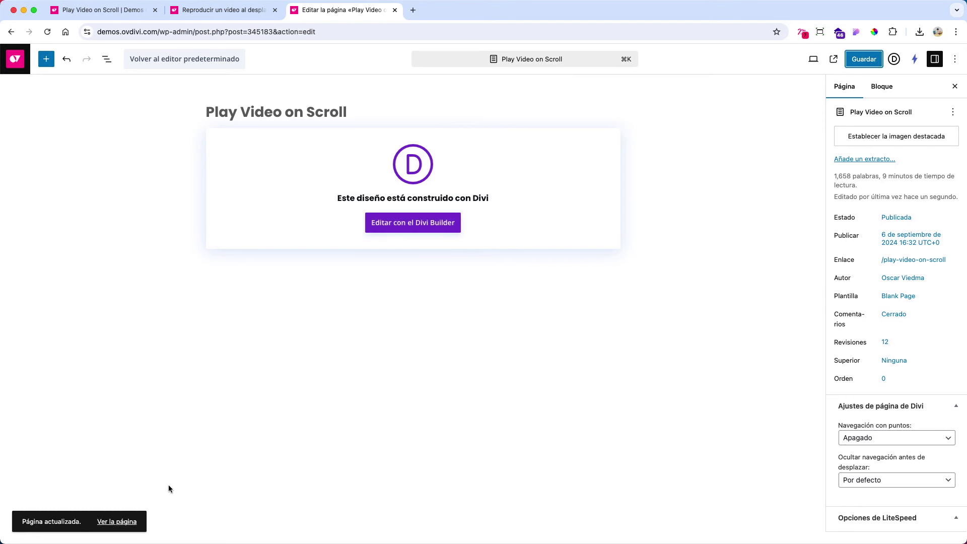
View the published page with its blank template and examine the full-screen video's playback while scrolling down and back up.
click(126, 522)
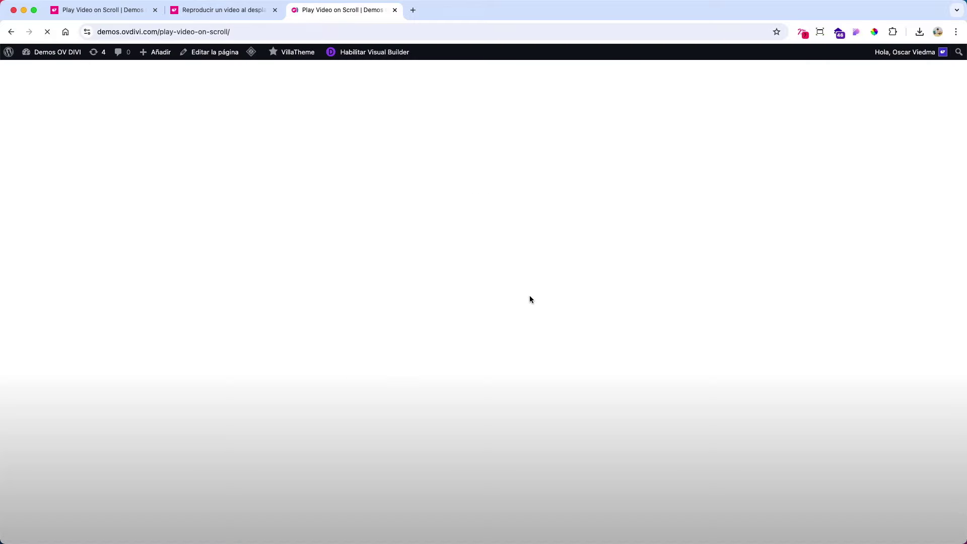
scroll(535, 301, down, 15)
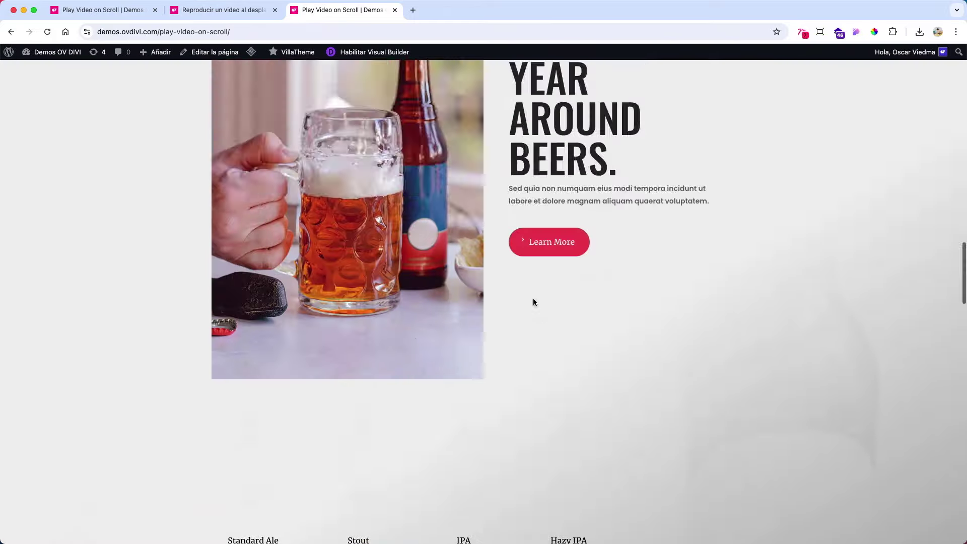
scroll(535, 301, down, 10)
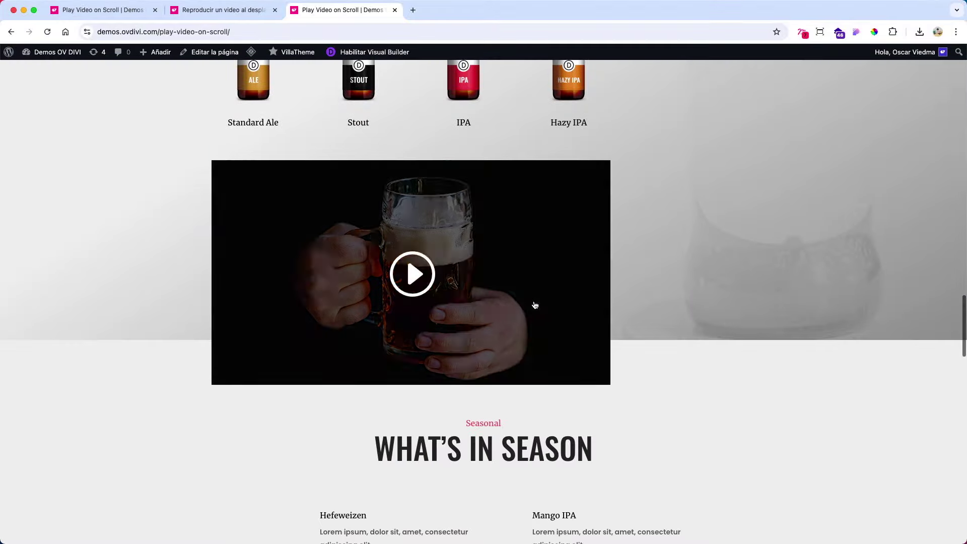
scroll(534, 306, down, 10)
scroll(604, 292, up, 20)
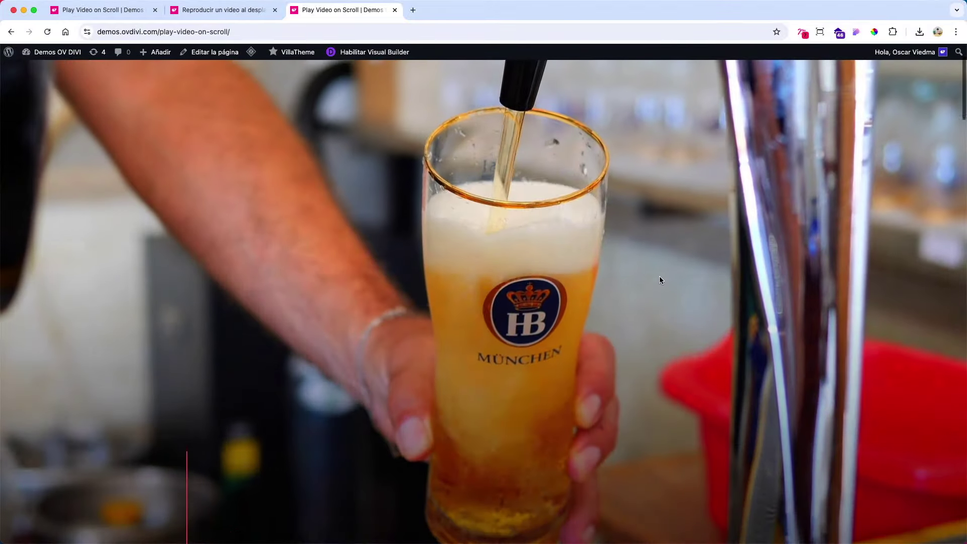
scroll(659, 280, down, 10)
scroll(657, 280, up, 10)
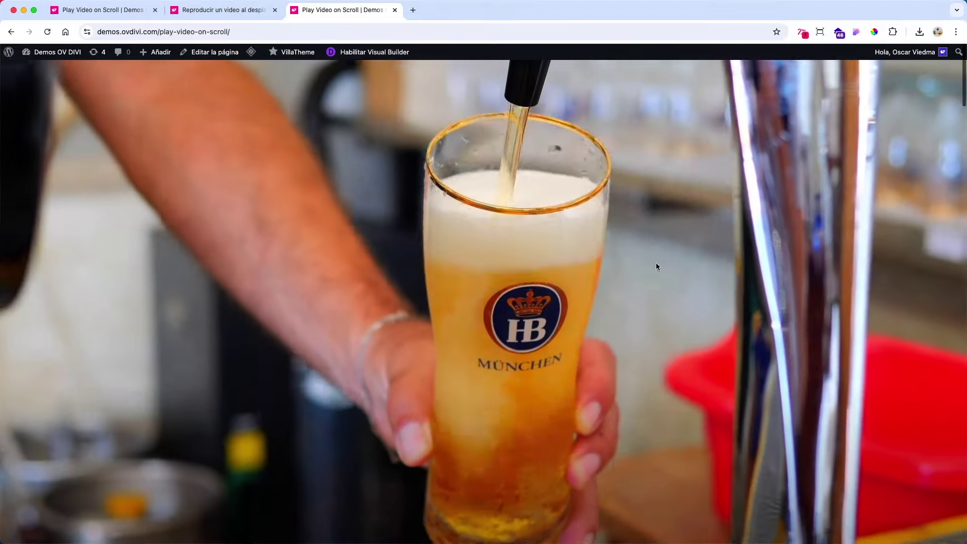
scroll(625, 206, down, 5)
scroll(626, 206, down, 5)
scroll(624, 208, up, 10)
Copy the published page's address and open it in a new incognito window.
click(297, 34)
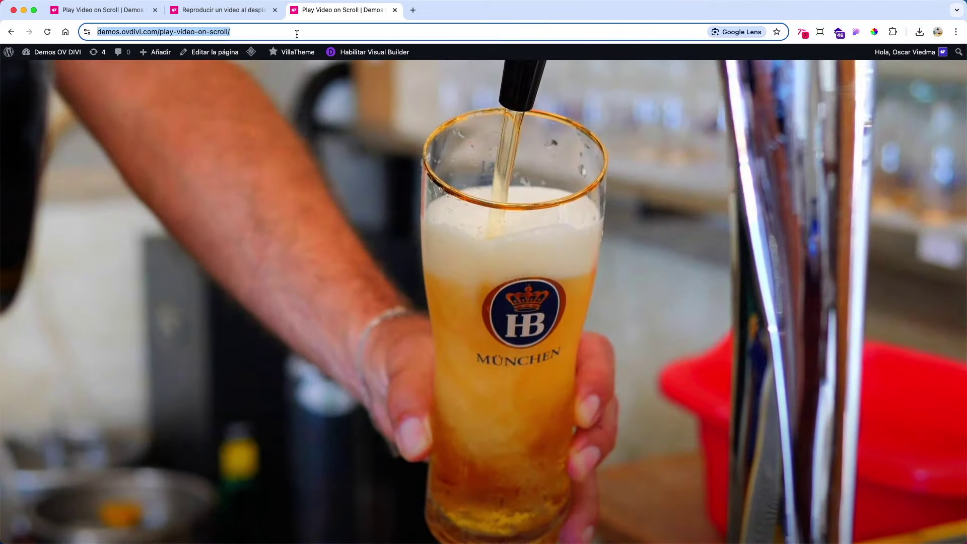
key(super+a)
key(super+c)
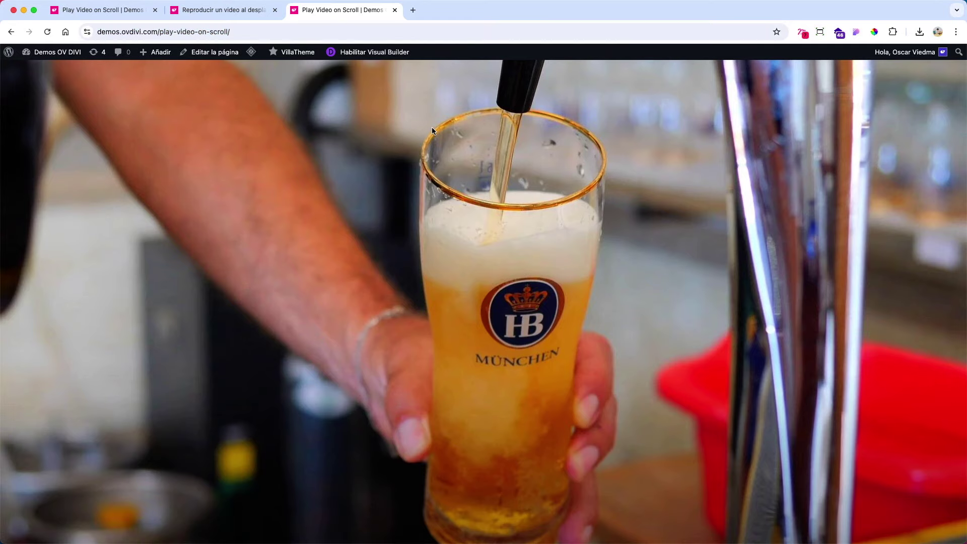
key(super+shift+n)
key(super+v)
key(Return)
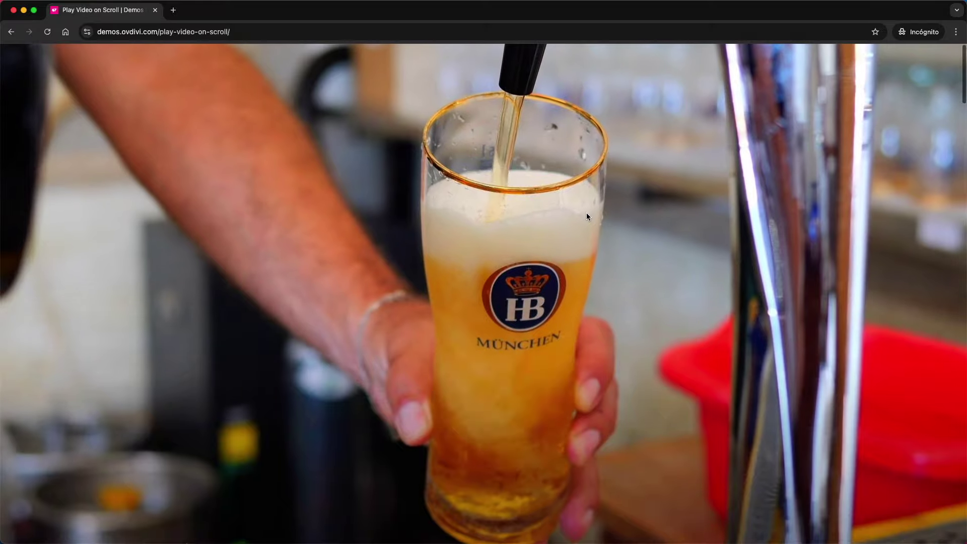
Examine the page as a logged-out visitor, checking the video's scroll playback from the header to the newsletter section and back.
scroll(585, 213, down, 20)
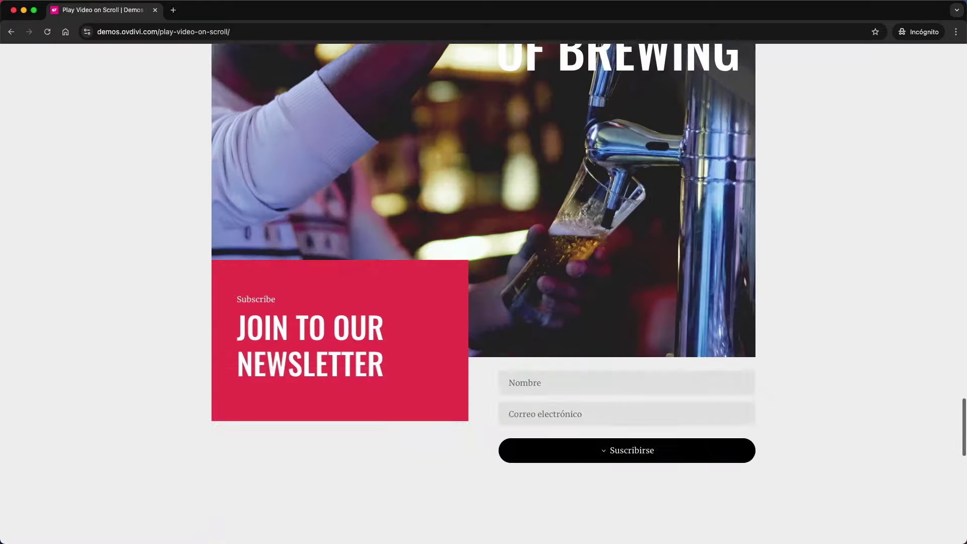
scroll(584, 211, up, 20)
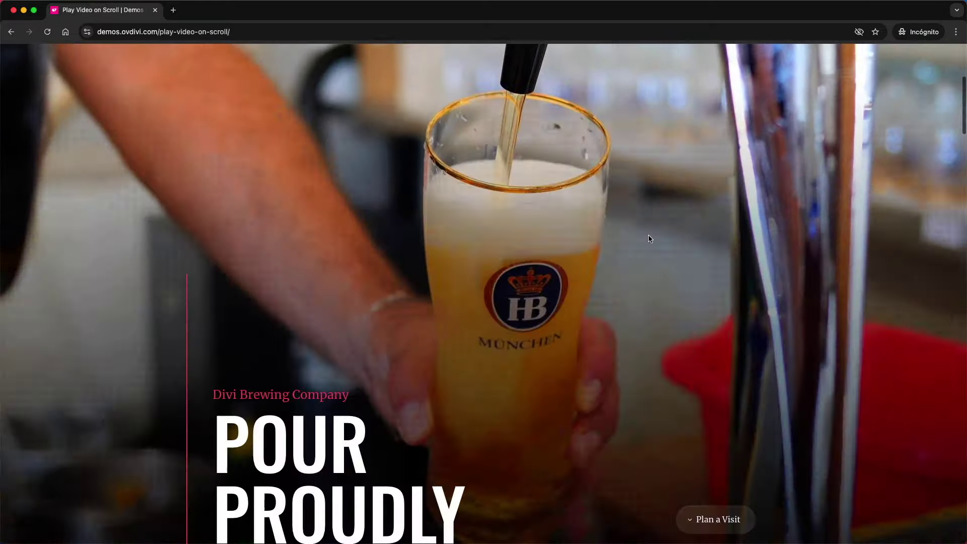
scroll(648, 237, down, 10)
scroll(647, 241, down, 15)
scroll(644, 242, up, 18)
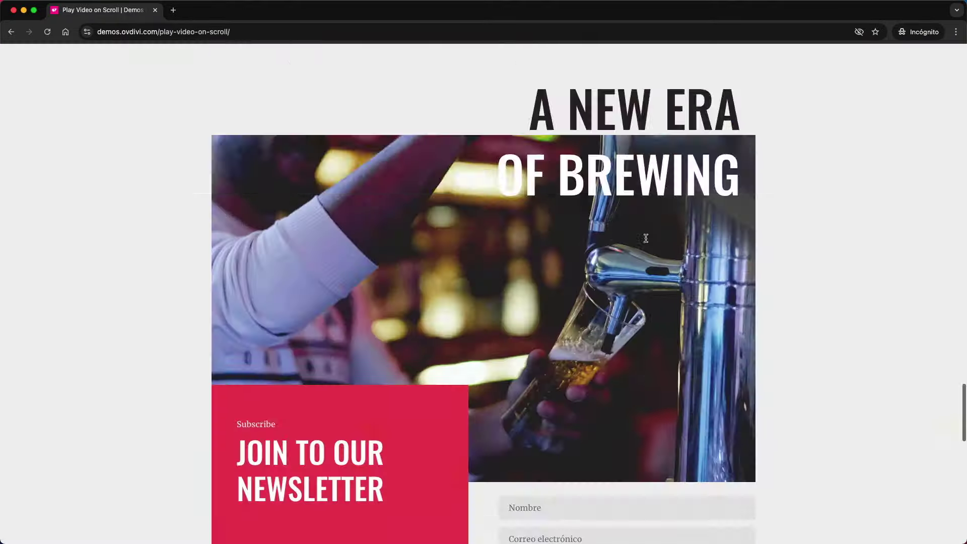
scroll(645, 242, up, 8)
scroll(646, 240, down, 15)
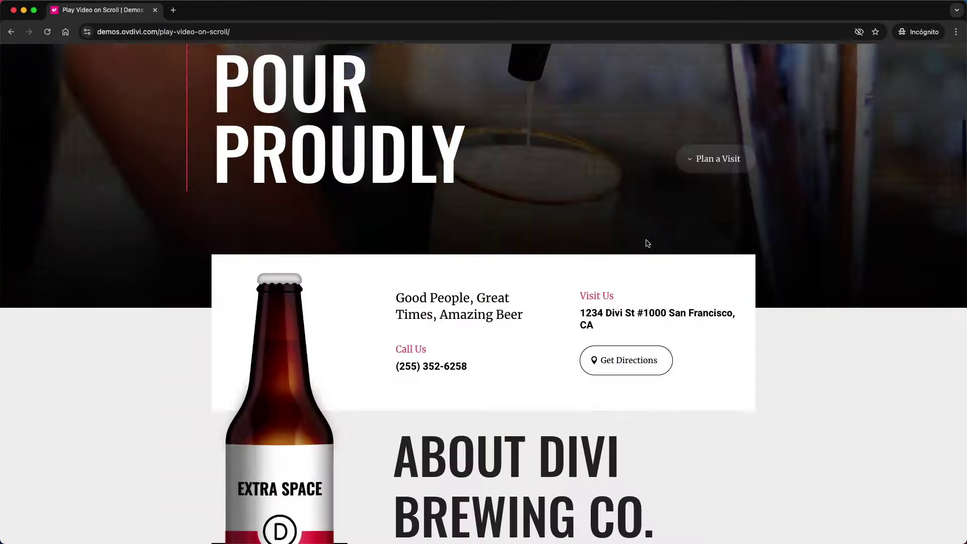
scroll(645, 239, down, 15)
scroll(645, 239, up, 20)
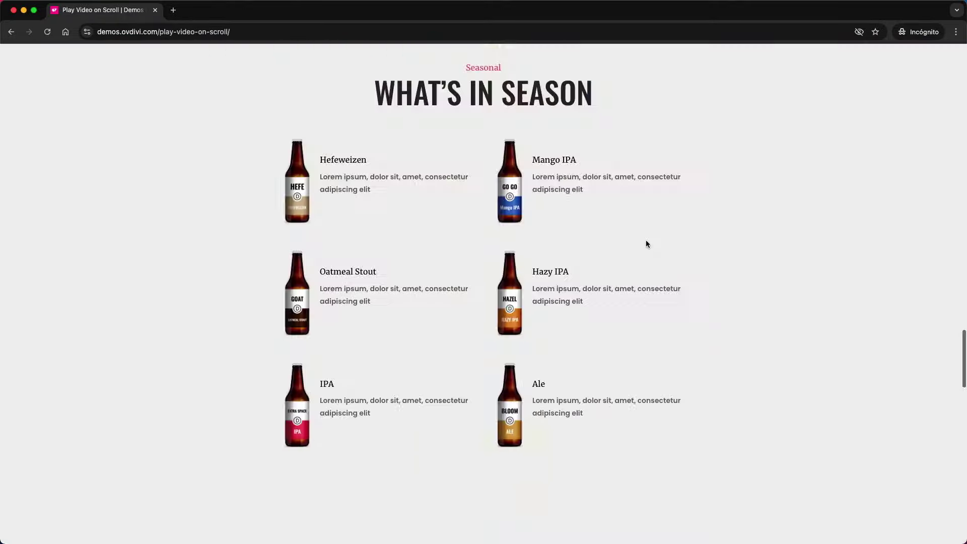
scroll(645, 241, up, 8)
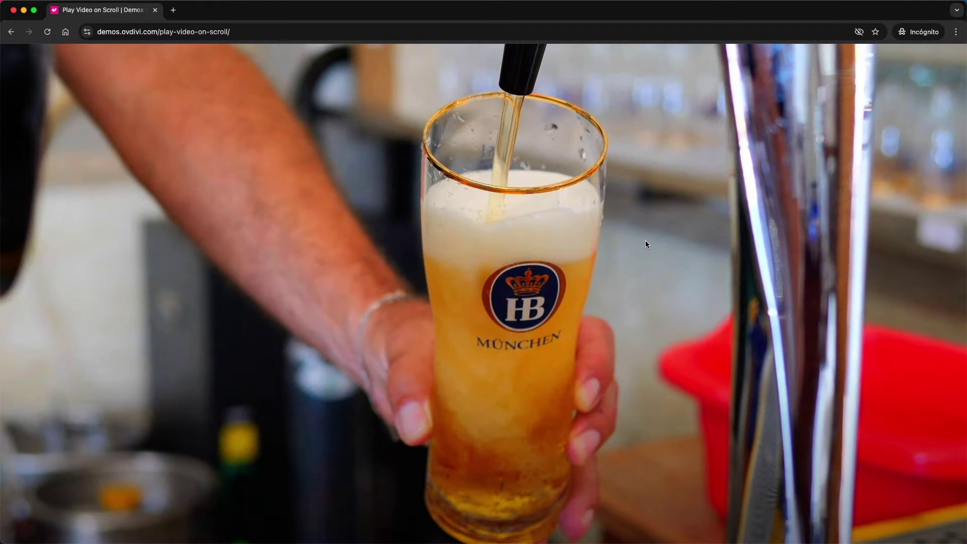